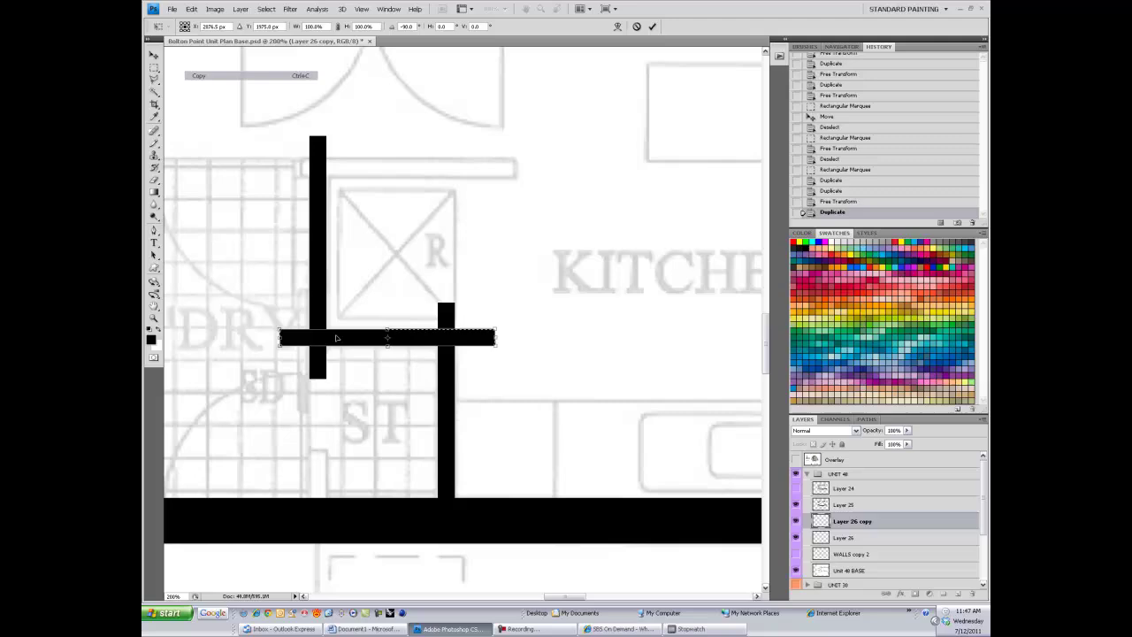
- Duplicate and free-transform another wall bar into place along the robe wall
{"action": "key", "text": "ctrl+alt+t"}
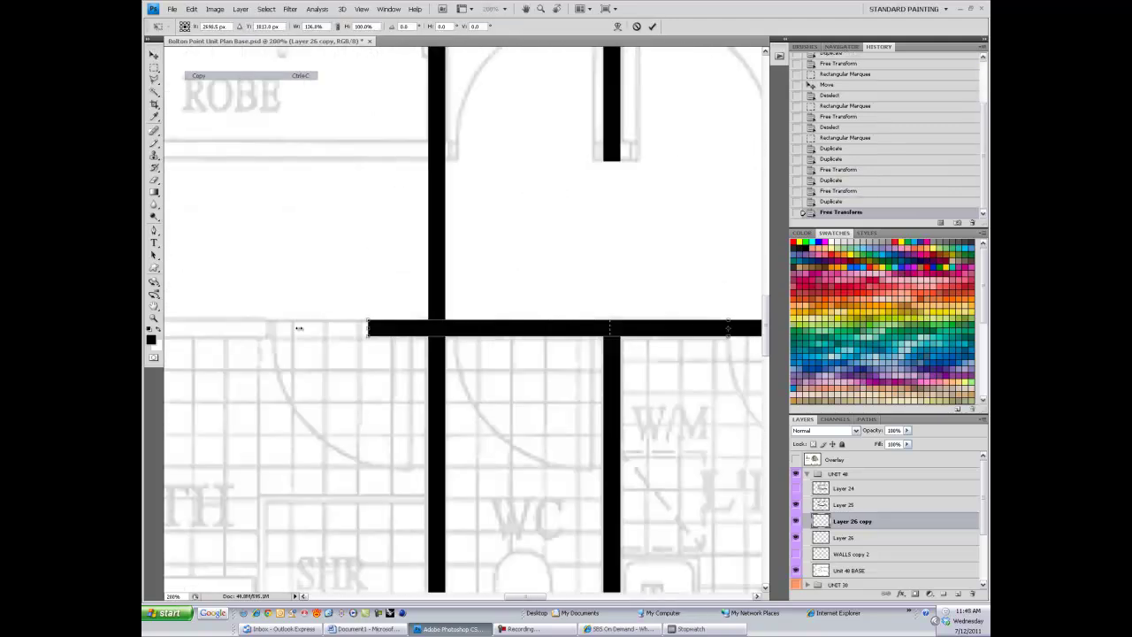
{"action": "key", "text": "ctrl+t"}
{"action": "key", "text": "ctrl+alt+t"}
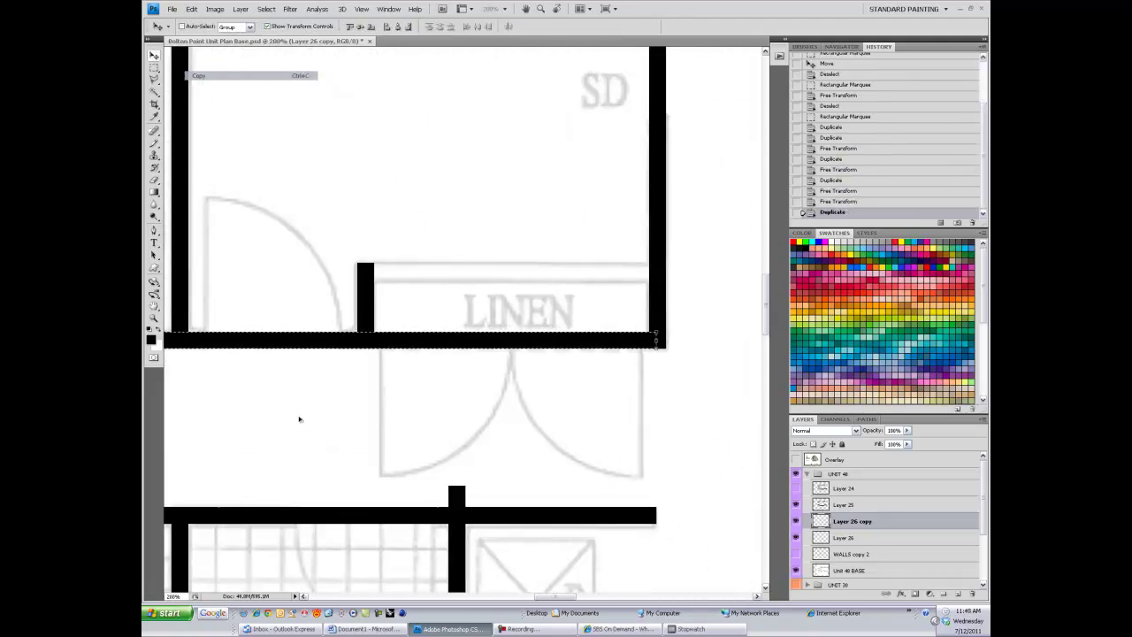
{"action": "mouse_move", "coordinate": [425, 274]}
{"action": "left_mouse_down"}
{"action": "mouse_move", "coordinate": [408, 353]}
{"action": "mouse_move", "coordinate": [255, 452]}
{"action": "left_mouse_up"}
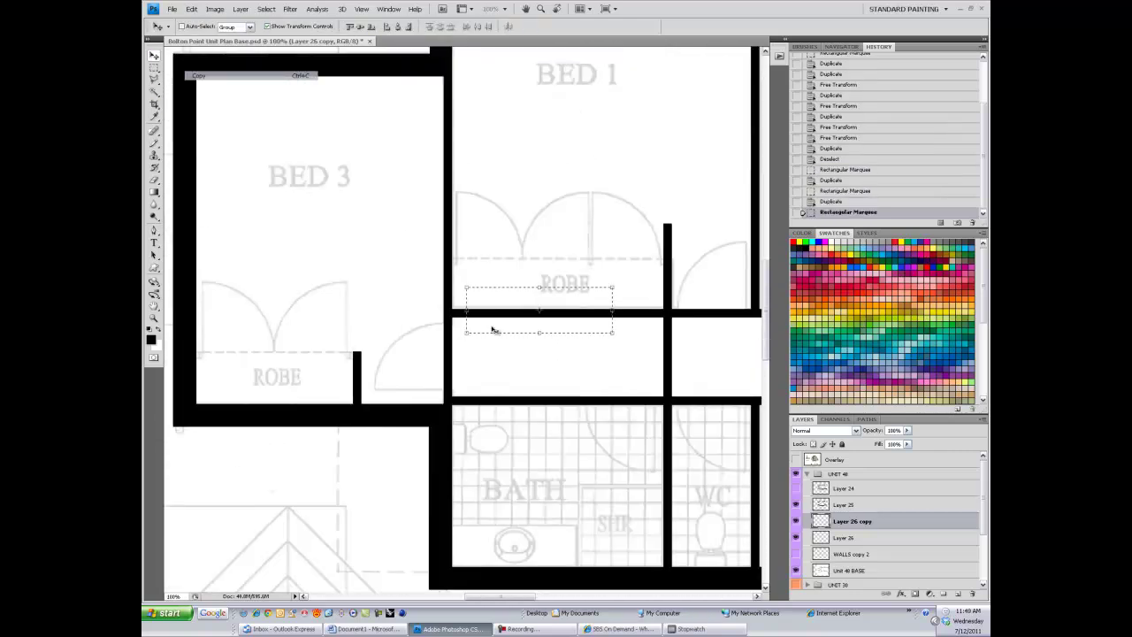
{"action": "key", "text": "Return"}
{"action": "key", "text": "ctrl+minus"}
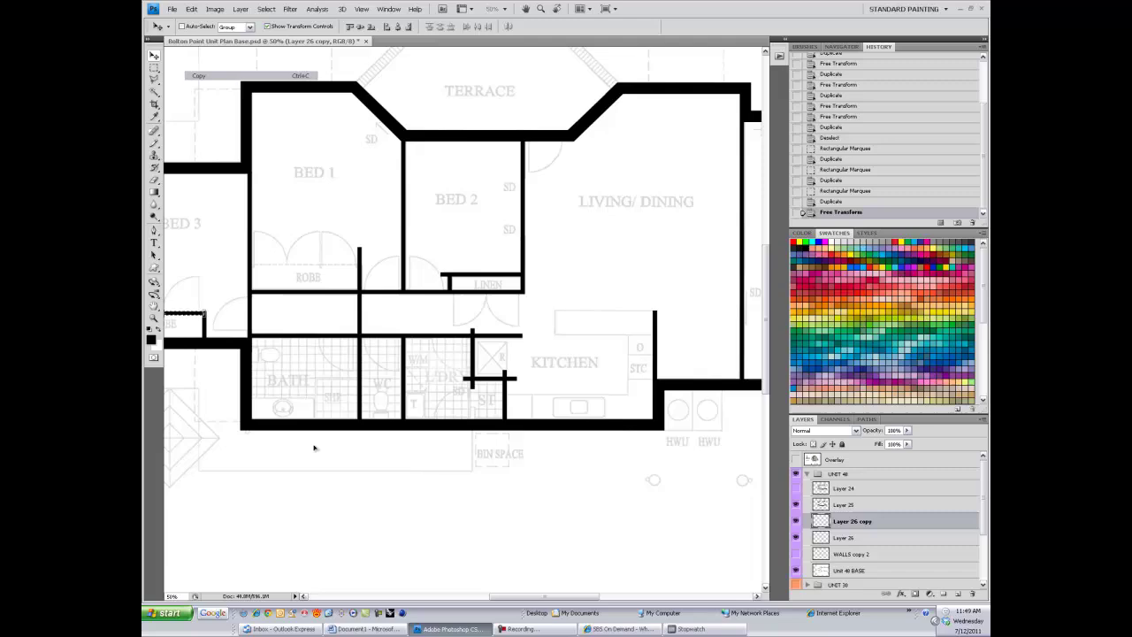
- Cut doorway gaps out of the walls, including one in the lower wall
{"action": "key", "text": "ctrl+plus"}
{"action": "key", "text": "ctrl+plus"}
{"action": "key", "text": "ctrl+plus"}
{"action": "key", "text": "m"}
{"action": "left_click_drag", "start_coordinate": [621, 493], "coordinate": [429, 239]}
{"action": "key", "text": "Delete"}
{"action": "scroll", "coordinate": [503, 351], "scroll_direction": "up", "scroll_amount": 5}
{"action": "left_click_drag", "start_coordinate": [662, 573], "coordinate": [444, 108]}
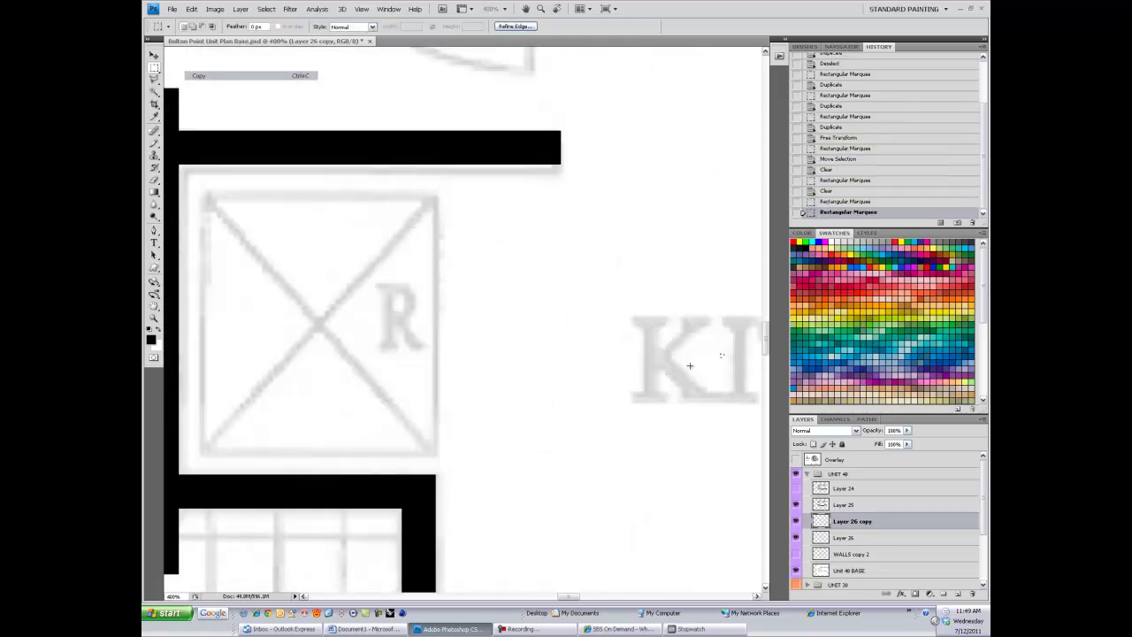
{"action": "key", "text": "Delete"}
{"action": "scroll", "coordinate": [690, 366], "scroll_direction": "down", "scroll_amount": 5}
{"action": "left_click_drag", "start_coordinate": [248, 314], "coordinate": [518, 531]}
{"action": "key", "text": "Delete"}
{"action": "left_click_drag", "start_coordinate": [767, 265], "coordinate": [768, 310]}
{"action": "key", "text": "Delete"}
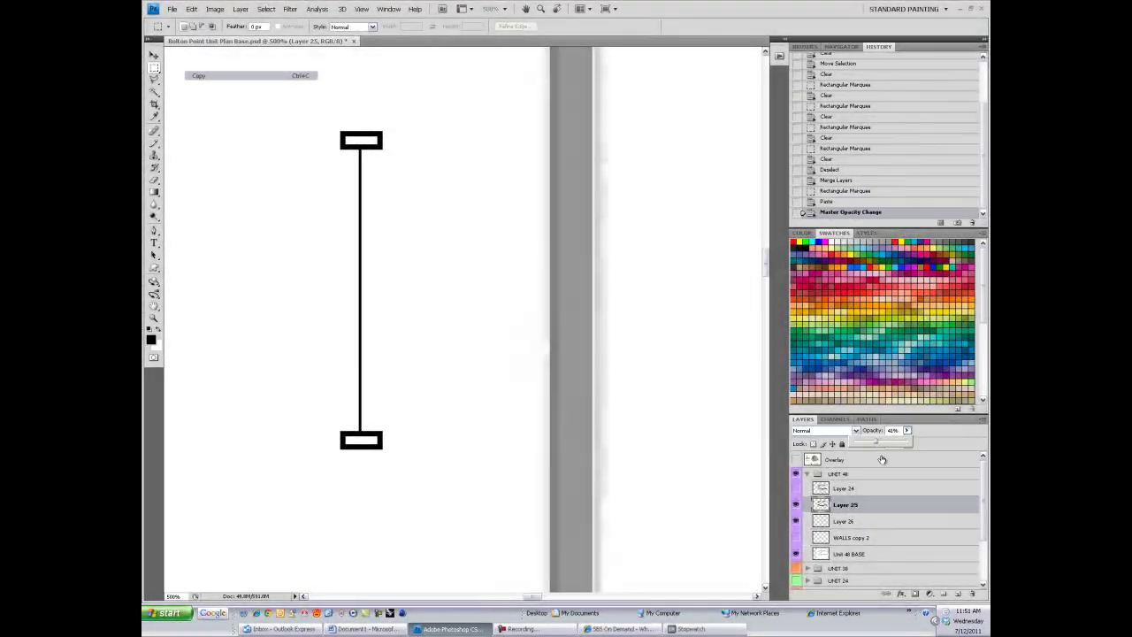
- Rotate the frame mark 90° counter-clockwise on its layer
{"action": "scroll", "coordinate": [258, 433], "scroll_direction": "up", "scroll_amount": 2}
{"action": "key", "text": "v"}
{"action": "left_click", "coordinate": [551, 227]}
{"action": "scroll", "coordinate": [264, 323], "scroll_direction": "up", "scroll_amount": 5}
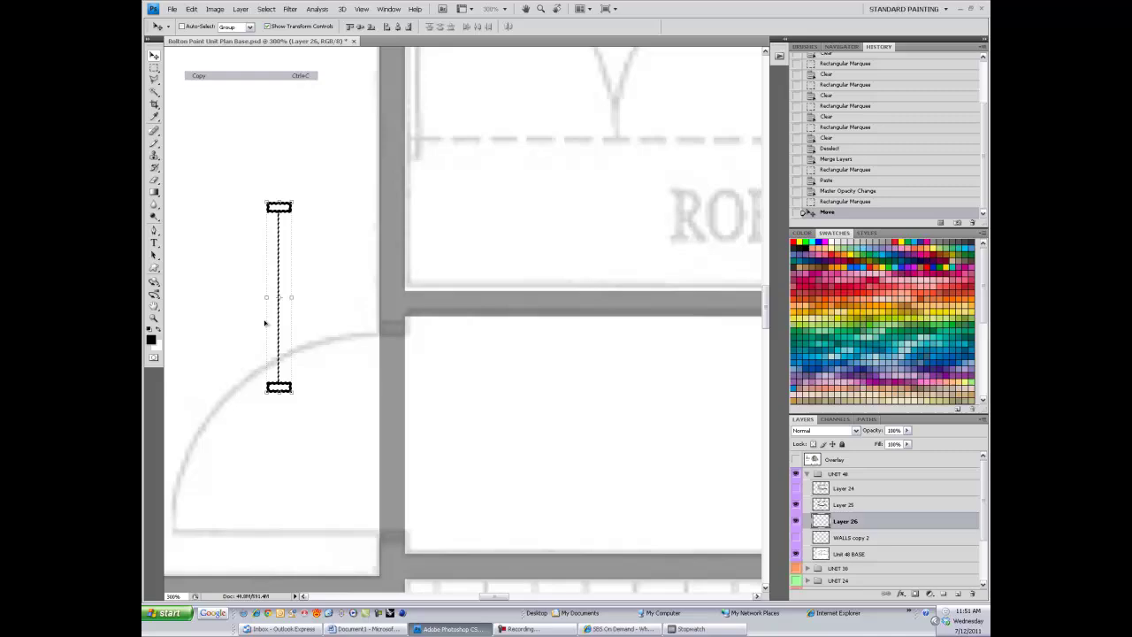
{"action": "scroll", "coordinate": [324, 432], "scroll_direction": "up", "scroll_amount": 2}
{"action": "key", "text": "m"}
{"action": "left_click_drag", "start_coordinate": [288, 410], "coordinate": [397, 487]}
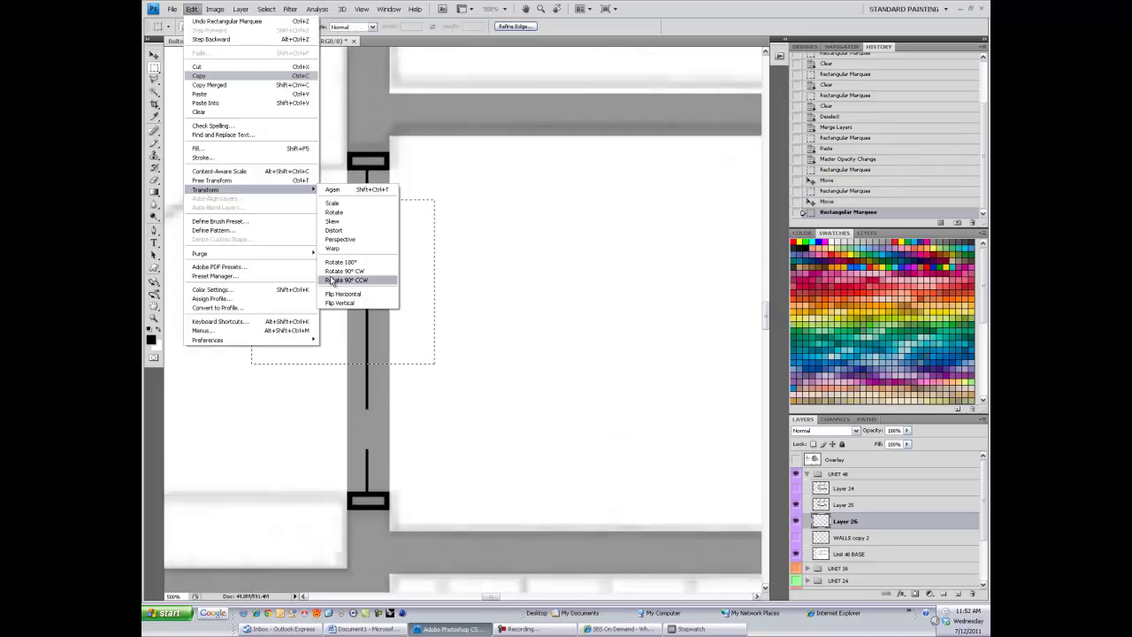
{"action": "left_click", "coordinate": [331, 280]}
{"action": "key", "text": "ctrl+d"}
- Erase stray bits around the frame mark and copy it onto another wall
{"action": "scroll", "coordinate": [330, 281], "scroll_direction": "down", "scroll_amount": 3}
{"action": "scroll", "coordinate": [557, 373], "scroll_direction": "up", "scroll_amount": 3}
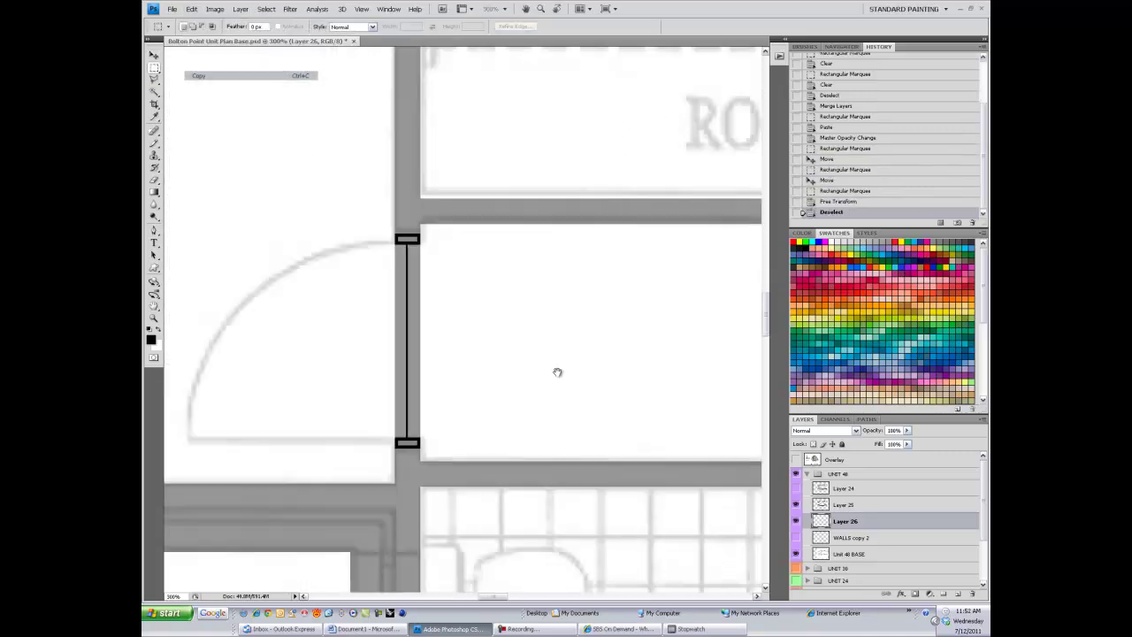
{"action": "left_click_drag", "start_coordinate": [558, 372], "coordinate": [565, 369]}
{"action": "key", "text": "e"}
{"action": "left_click_drag", "start_coordinate": [641, 404], "coordinate": [429, 404]}
{"action": "scroll", "coordinate": [429, 404], "scroll_direction": "down", "scroll_amount": 3}
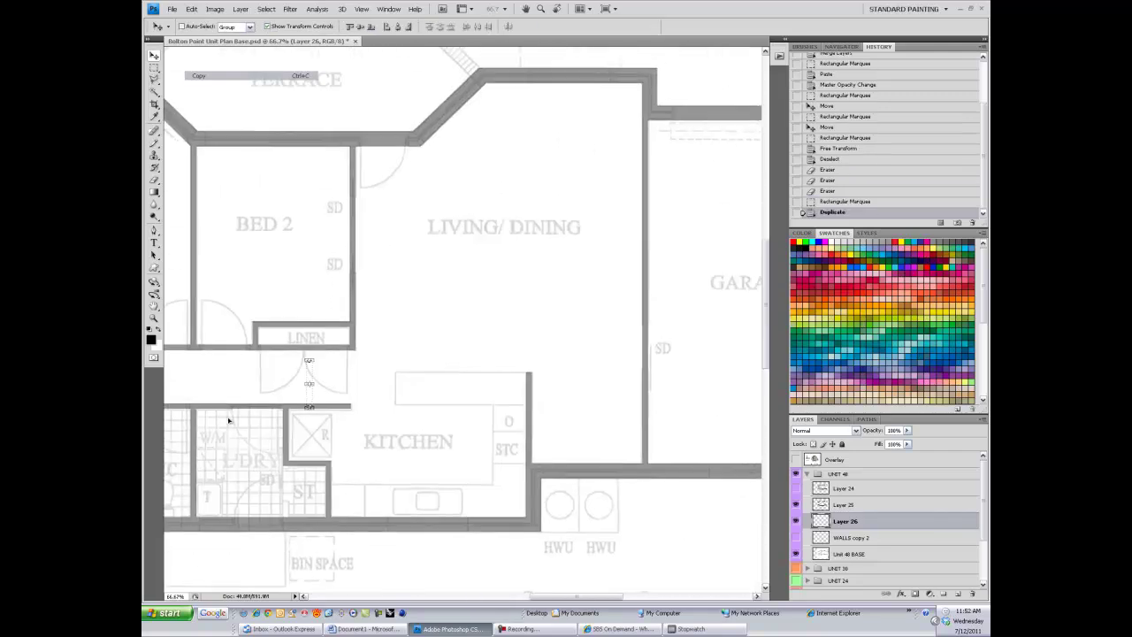
{"action": "scroll", "coordinate": [297, 440], "scroll_direction": "up", "scroll_amount": 3}
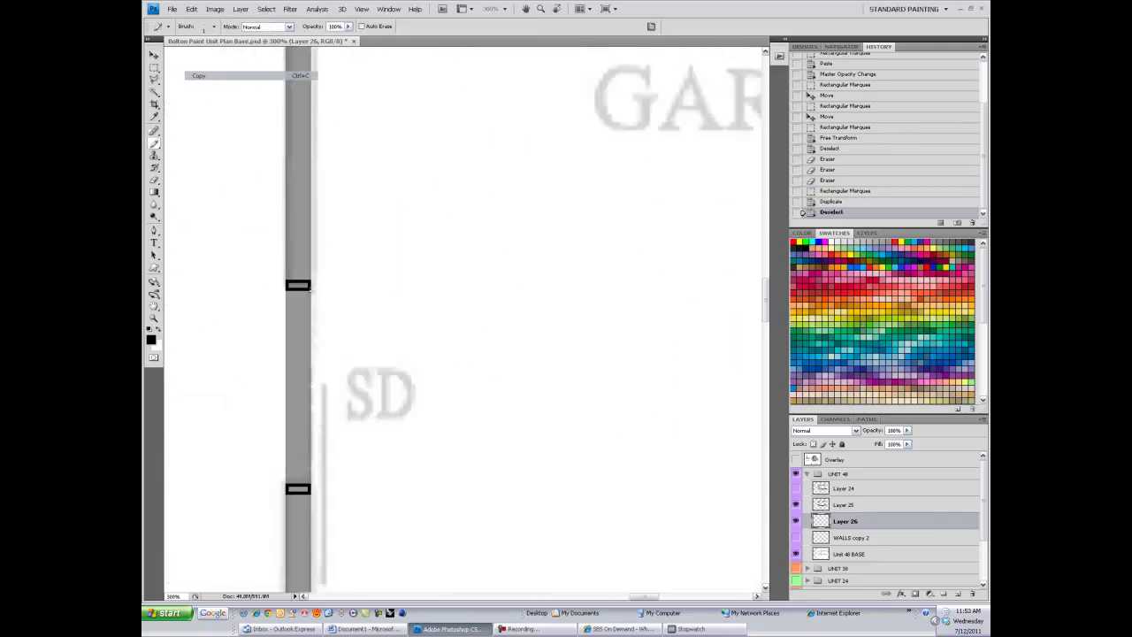
- Draw thin lines along the walls and clear the wall section above the garage
{"action": "left_click_drag", "start_coordinate": [309, 290], "coordinate": [309, 470]}
{"action": "scroll", "coordinate": [310, 470], "scroll_direction": "down", "scroll_amount": 3}
{"action": "scroll", "coordinate": [372, 454], "scroll_direction": "up", "scroll_amount": 3}
{"action": "left_click_drag", "start_coordinate": [682, 334], "coordinate": [309, 334]}
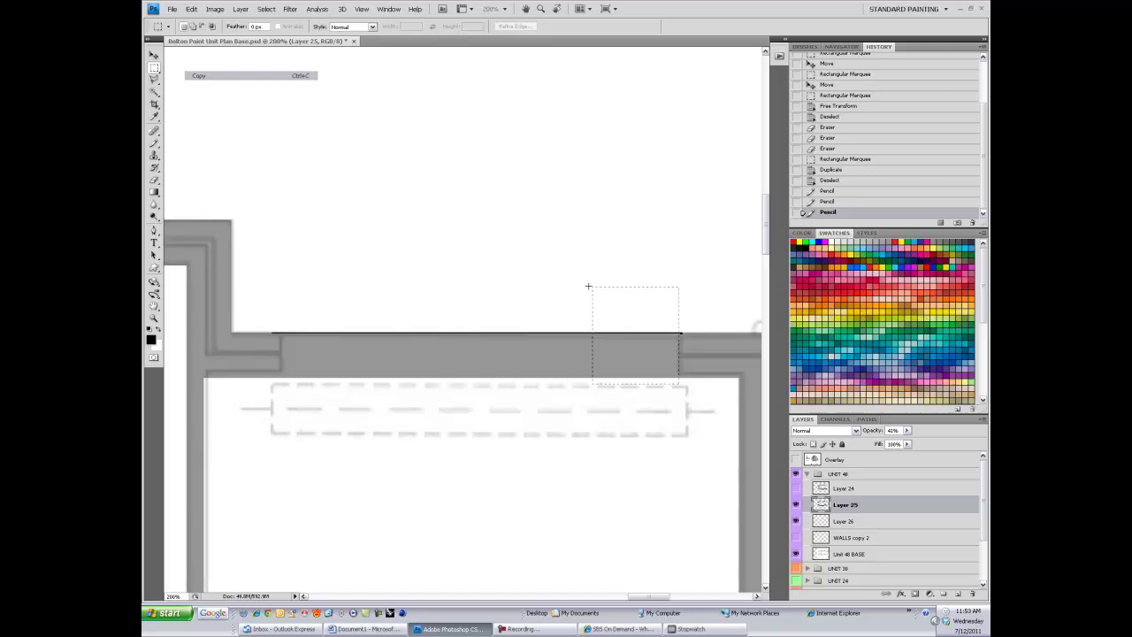
{"action": "key", "text": "Delete"}
{"action": "scroll", "coordinate": [298, 301], "scroll_direction": "down", "scroll_amount": 3}
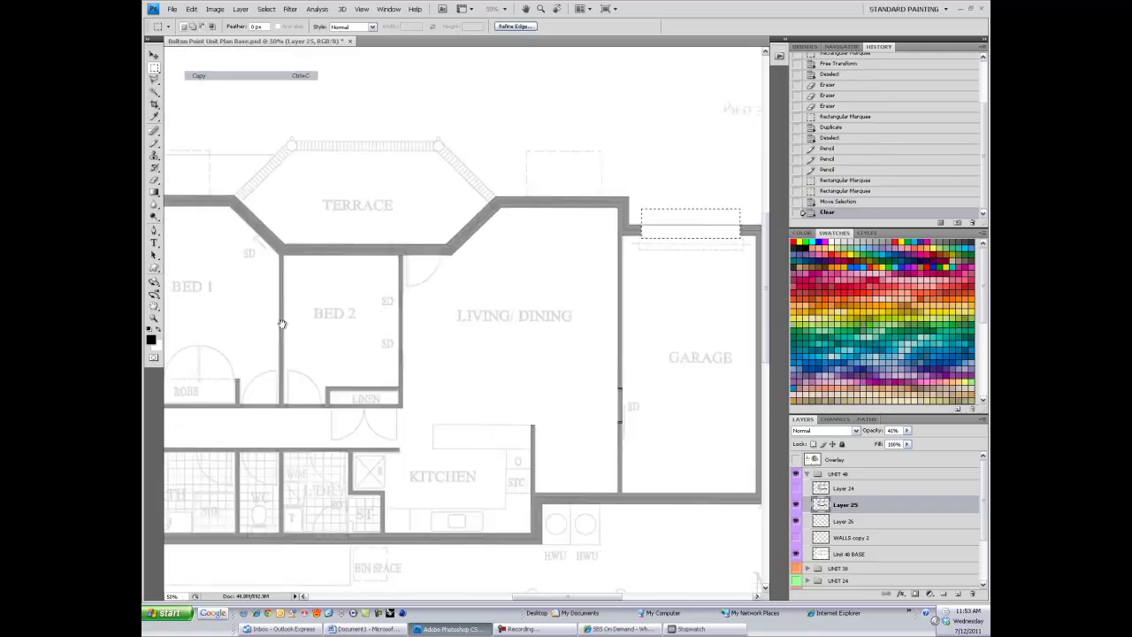
{"action": "scroll", "coordinate": [298, 374], "scroll_direction": "up", "scroll_amount": 2}
{"action": "scroll", "coordinate": [672, 335], "scroll_direction": "up", "scroll_amount": 3}
{"action": "scroll", "coordinate": [257, 538], "scroll_direction": "up", "scroll_amount": 2}
{"action": "left_click_drag", "start_coordinate": [219, 239], "coordinate": [581, 529]}
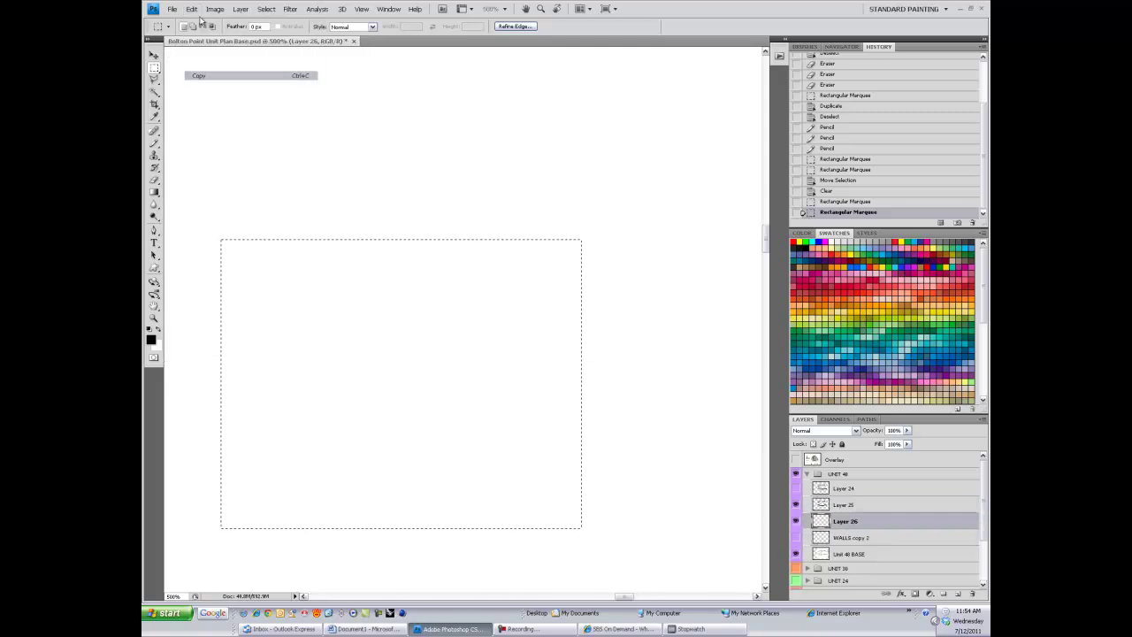
- Paste the frame mark as a new layer and select it
{"action": "scroll", "coordinate": [415, 327], "scroll_direction": "down", "scroll_amount": 3}
{"action": "key", "text": "ctrl+v"}
{"action": "scroll", "coordinate": [416, 336], "scroll_direction": "up", "scroll_amount": 3}
{"action": "mouse_move", "coordinate": [531, 461]}
{"action": "left_mouse_down"}
{"action": "mouse_move", "coordinate": [332, 304]}
{"action": "mouse_move", "coordinate": [325, 367]}
{"action": "left_mouse_up"}
{"action": "scroll", "coordinate": [341, 307], "scroll_direction": "down", "scroll_amount": 3}
{"action": "scroll", "coordinate": [341, 354], "scroll_direction": "up", "scroll_amount": 2}
{"action": "scroll", "coordinate": [340, 371], "scroll_direction": "up", "scroll_amount": 2}
{"action": "key", "text": "v"}
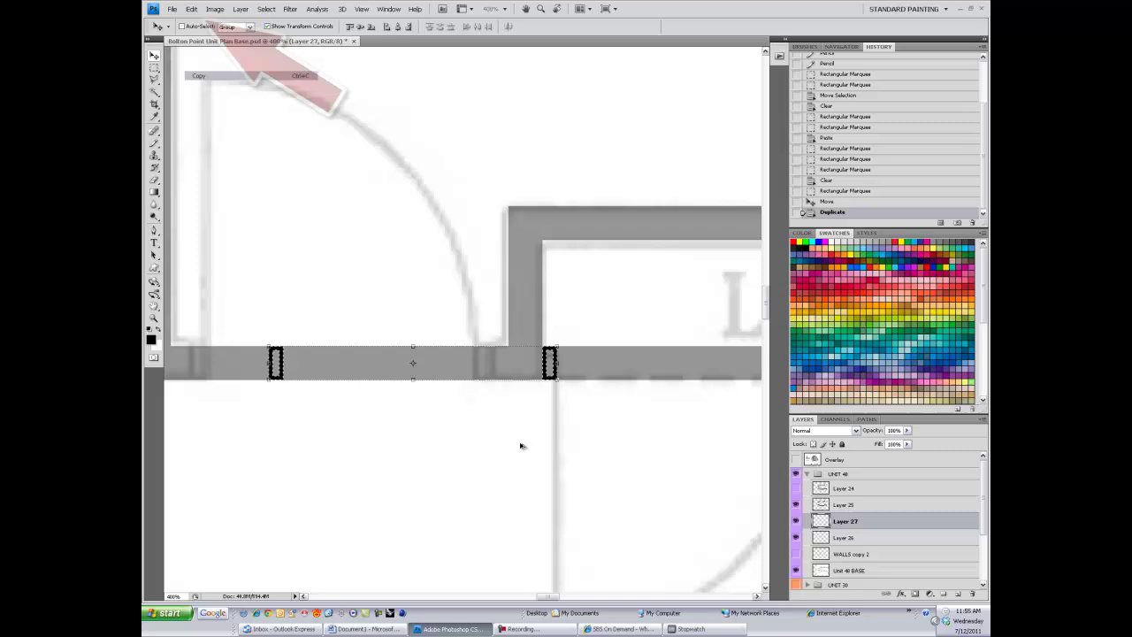
- Copy a pair of frame marks onto the right wall end
{"action": "scroll", "coordinate": [313, 433], "scroll_direction": "down", "scroll_amount": 2}
{"action": "left_click_drag", "start_coordinate": [342, 328], "coordinate": [518, 409]}
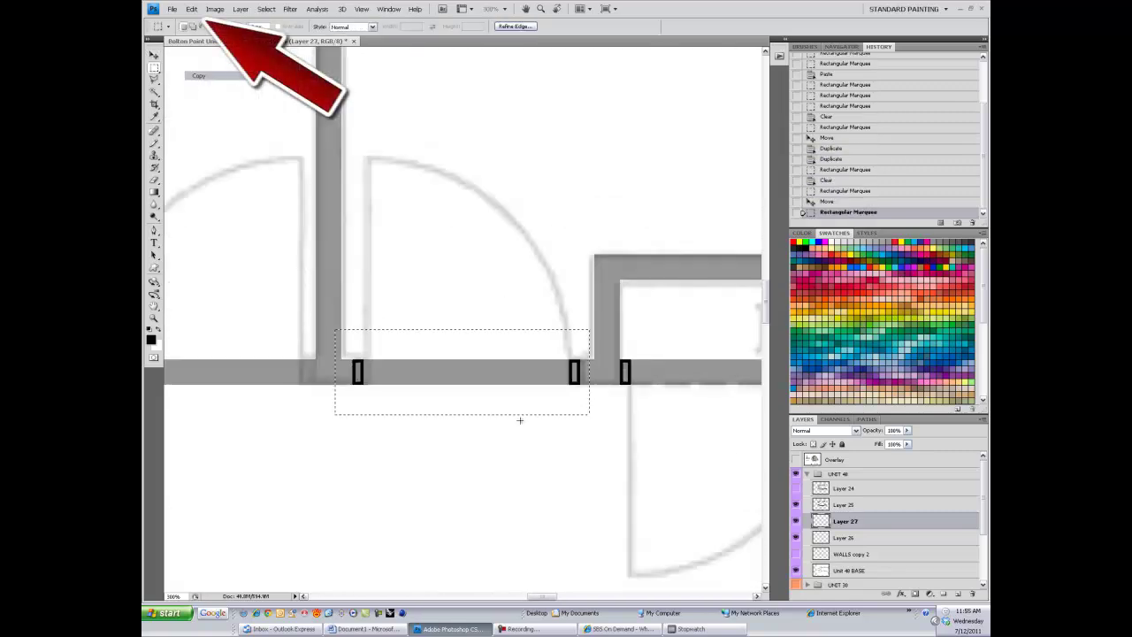
{"action": "scroll", "coordinate": [518, 417], "scroll_direction": "up", "scroll_amount": 2}
{"action": "left_click_drag", "start_coordinate": [442, 390], "coordinate": [484, 407]}
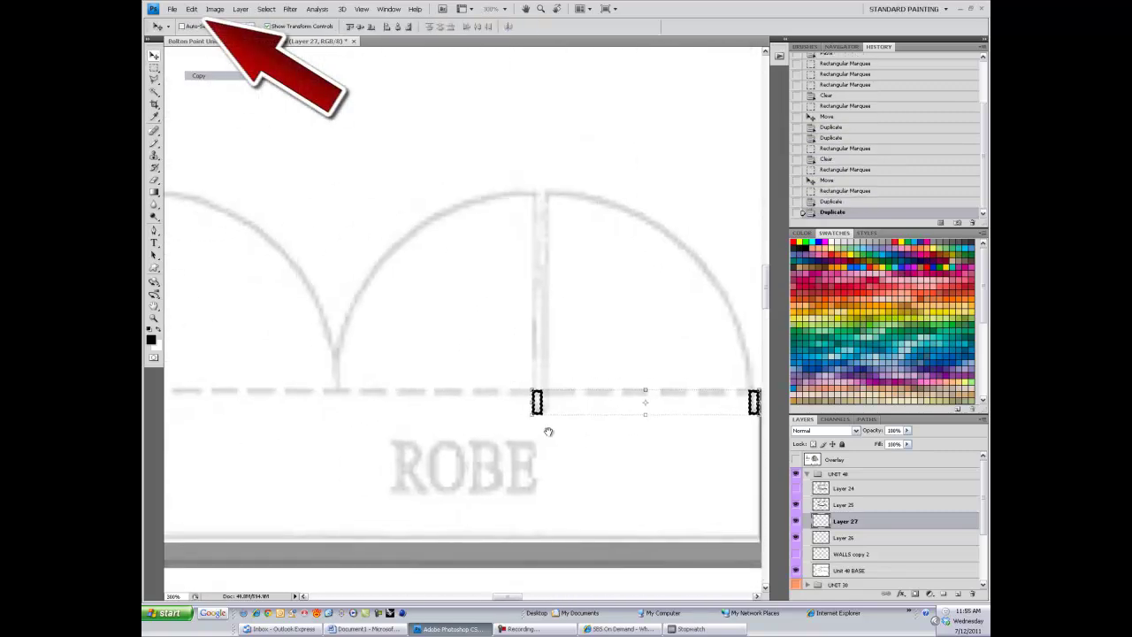
{"action": "mouse_move", "coordinate": [561, 410]}
{"action": "left_mouse_down"}
{"action": "mouse_move", "coordinate": [723, 409]}
{"action": "mouse_move", "coordinate": [295, 483]}
{"action": "left_mouse_up"}
{"action": "key", "text": "ctrl+minus"}
{"action": "left_click", "coordinate": [154, 68]}
{"action": "key", "text": "ctrl+plus"}
{"action": "key", "text": "ctrl+minus"}
- Place copied frame marks at the robe and along the bath and laundry walls
{"action": "left_click_drag", "start_coordinate": [273, 227], "coordinate": [733, 336]}
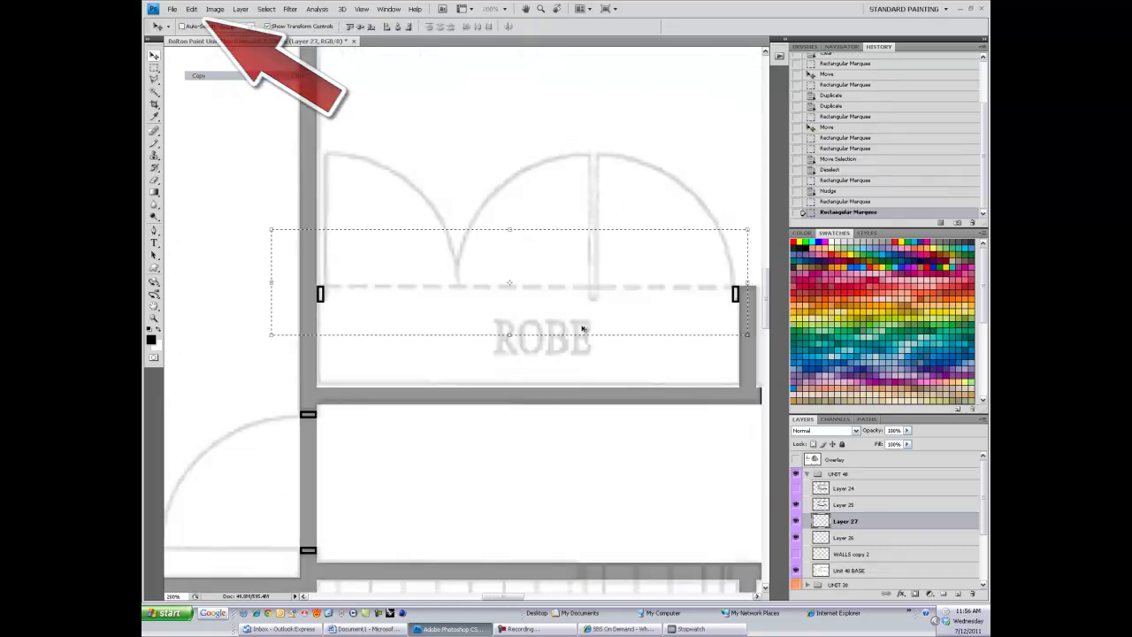
{"action": "key", "text": "ctrl+plus"}
{"action": "left_click_drag", "start_coordinate": [253, 354], "coordinate": [289, 384]}
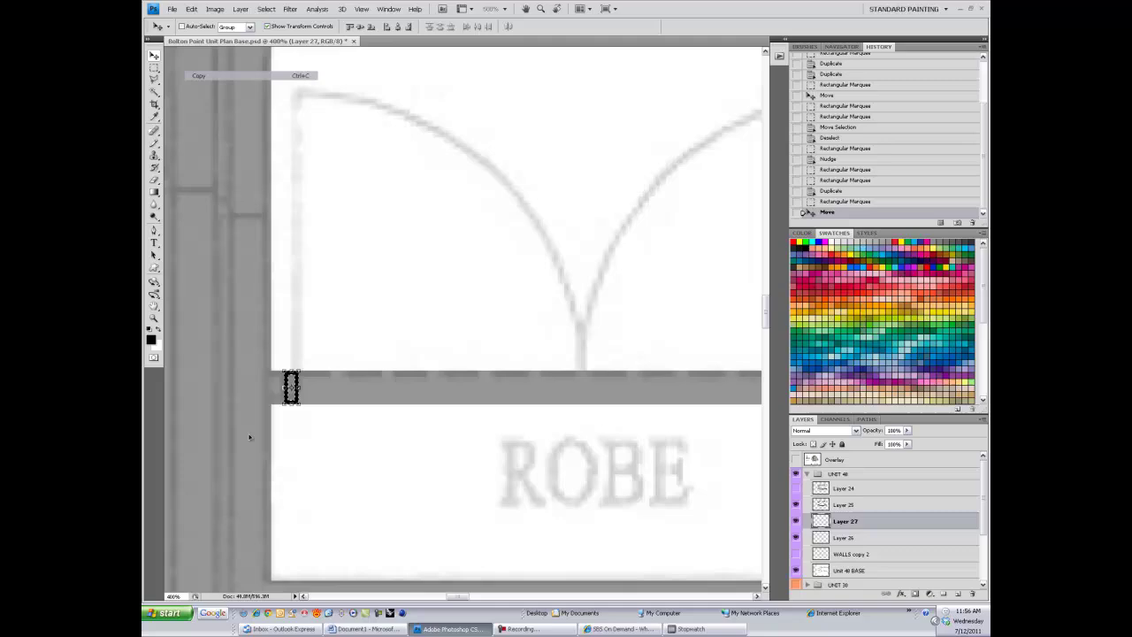
{"action": "key", "text": "ctrl+minus"}
{"action": "key", "text": "ctrl+plus"}
{"action": "key", "text": "m"}
{"action": "mouse_move", "coordinate": [549, 257]}
{"action": "left_mouse_down"}
{"action": "mouse_move", "coordinate": [734, 344]}
{"action": "mouse_move", "coordinate": [635, 341]}
{"action": "left_mouse_up"}
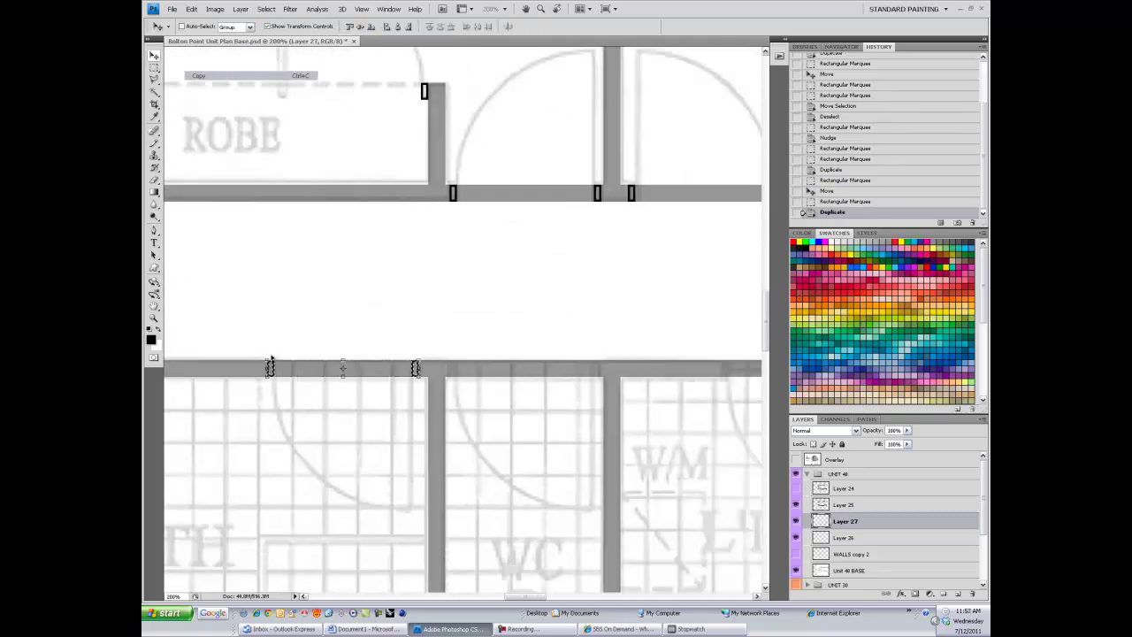
{"action": "key", "text": "ctrl+minus"}
{"action": "key", "text": "ctrl+minus"}
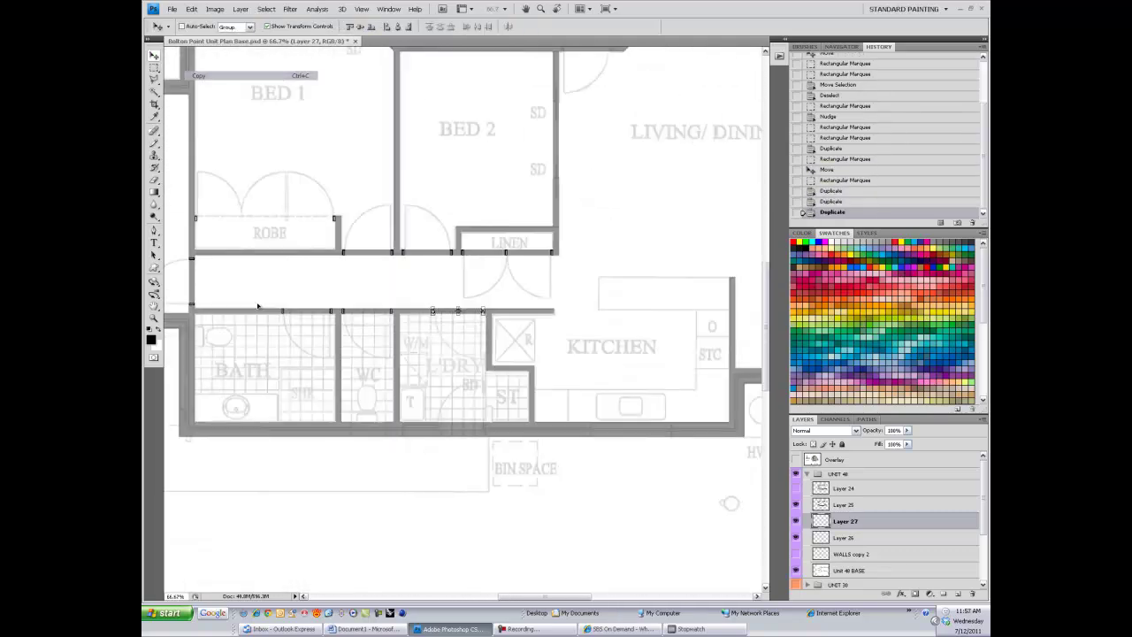
{"action": "mouse_move", "coordinate": [636, 340]}
{"action": "left_mouse_down"}
{"action": "mouse_move", "coordinate": [240, 411]}
{"action": "mouse_move", "coordinate": [374, 416]}
{"action": "left_mouse_up"}
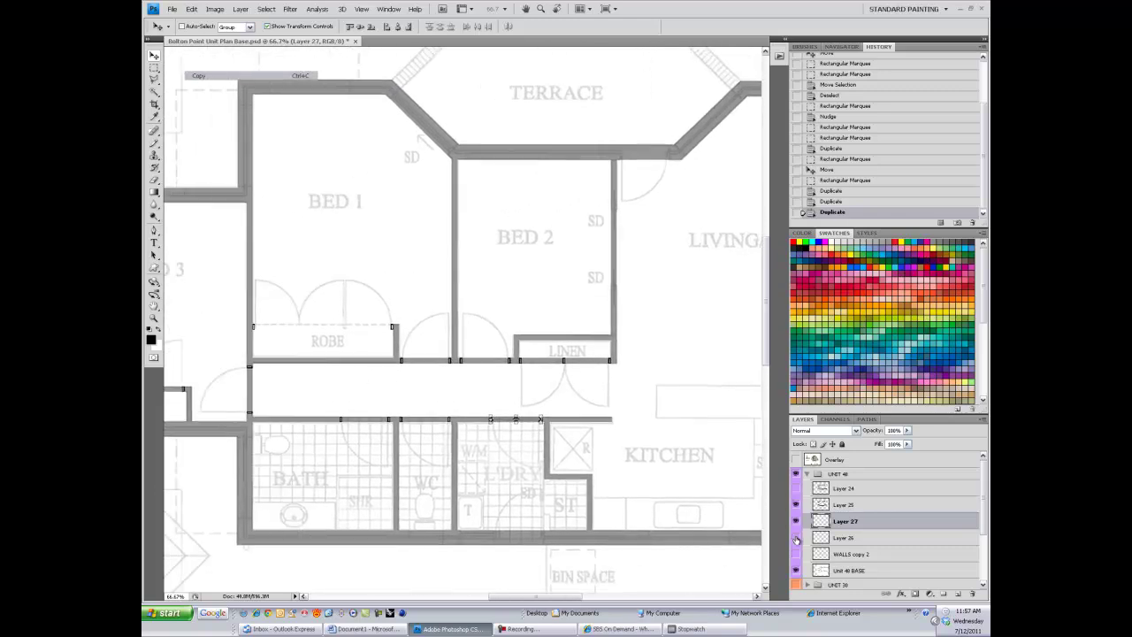
- Add a frame mark at the robe corner and check the whole plan
{"action": "key", "text": "ctrl+plus"}
{"action": "key", "text": "ctrl+plus"}
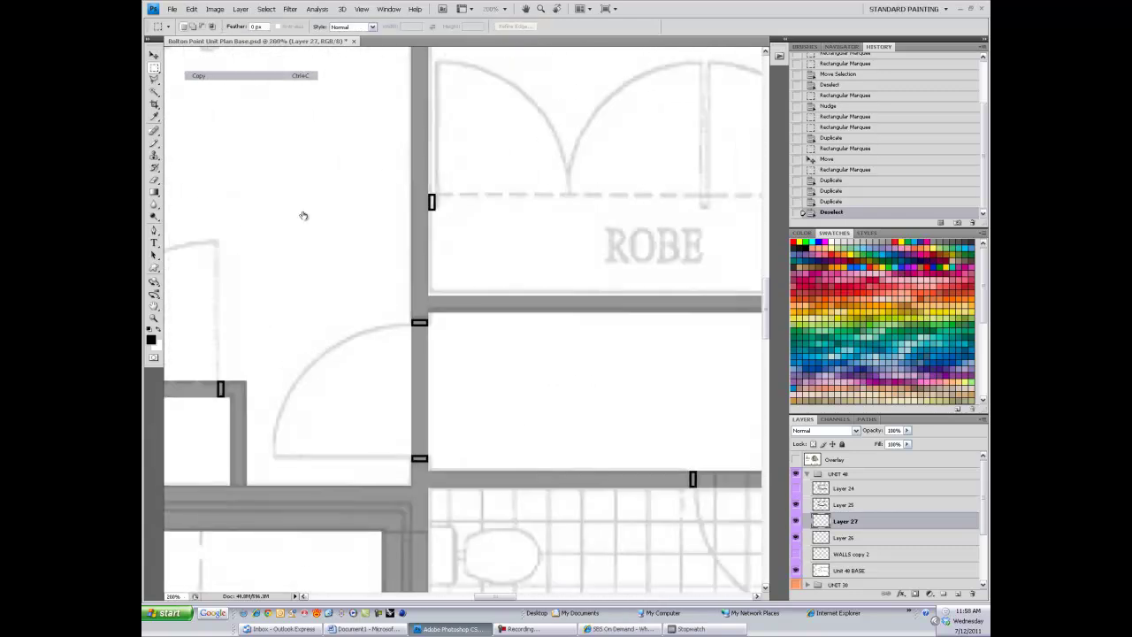
{"action": "left_click", "coordinate": [153, 55]}
{"action": "key", "text": "ctrl+minus"}
{"action": "key", "text": "ctrl+plus"}
{"action": "key", "text": "ctrl+plus"}
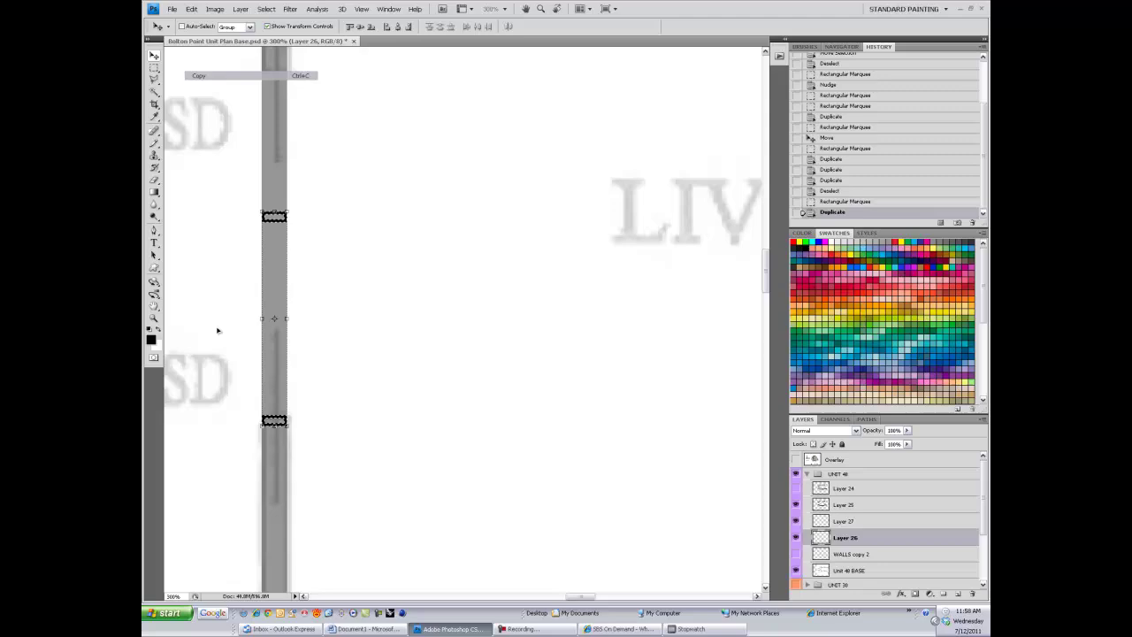
{"action": "left_click_drag", "start_coordinate": [217, 330], "coordinate": [349, 233]}
{"action": "key", "text": "ctrl+minus"}
{"action": "key", "text": "ctrl+minus"}
{"action": "key", "text": "ctrl+minus"}
{"action": "key", "text": "ctrl+minus"}
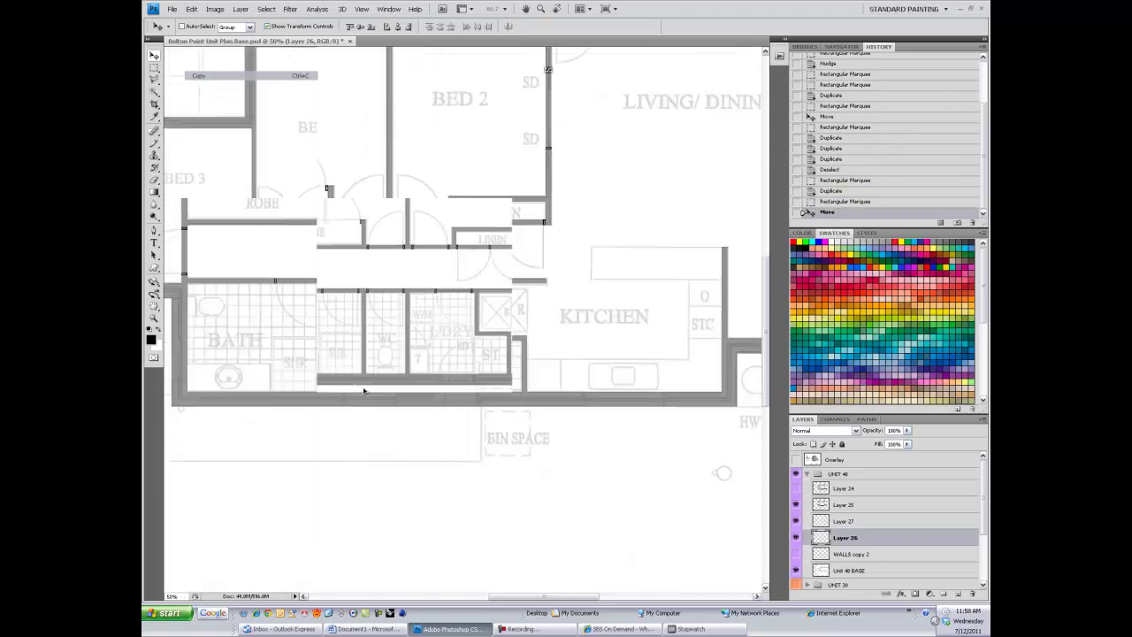
{"action": "key", "text": "ctrl+minus"}
{"action": "key", "text": "ctrl+plus"}
{"action": "key", "text": "ctrl+plus"}
{"action": "key", "text": "ctrl+plus"}
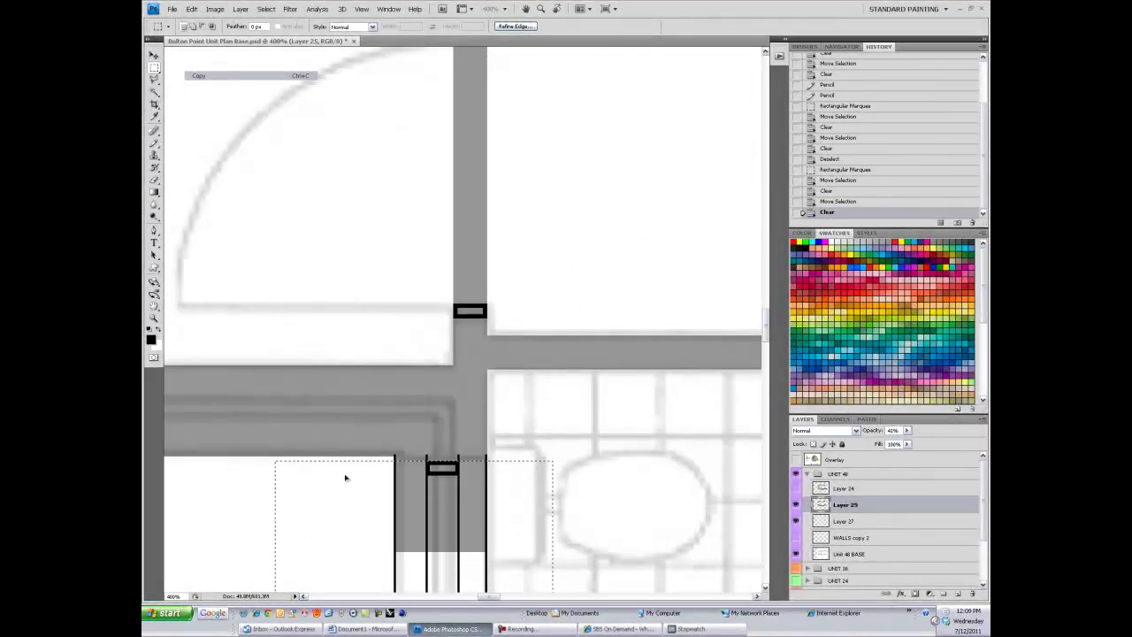
- Clear the grey wall fill from the first window sections
{"action": "key", "text": "Delete"}
{"action": "left_click_drag", "start_coordinate": [521, 599], "coordinate": [527, 600]}
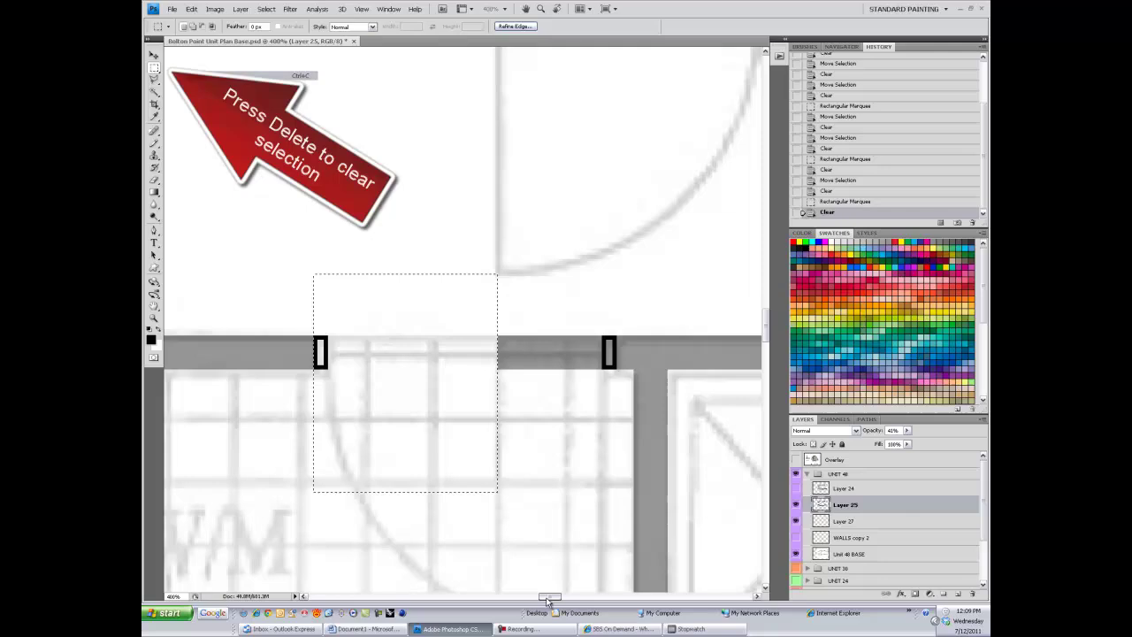
{"action": "left_click_drag", "start_coordinate": [272, 241], "coordinate": [603, 483]}
{"action": "key", "text": "Delete"}
{"action": "mouse_move", "coordinate": [570, 596]}
{"action": "left_mouse_down"}
{"action": "mouse_move", "coordinate": [501, 597]}
{"action": "mouse_move", "coordinate": [736, 445]}
{"action": "left_mouse_up"}
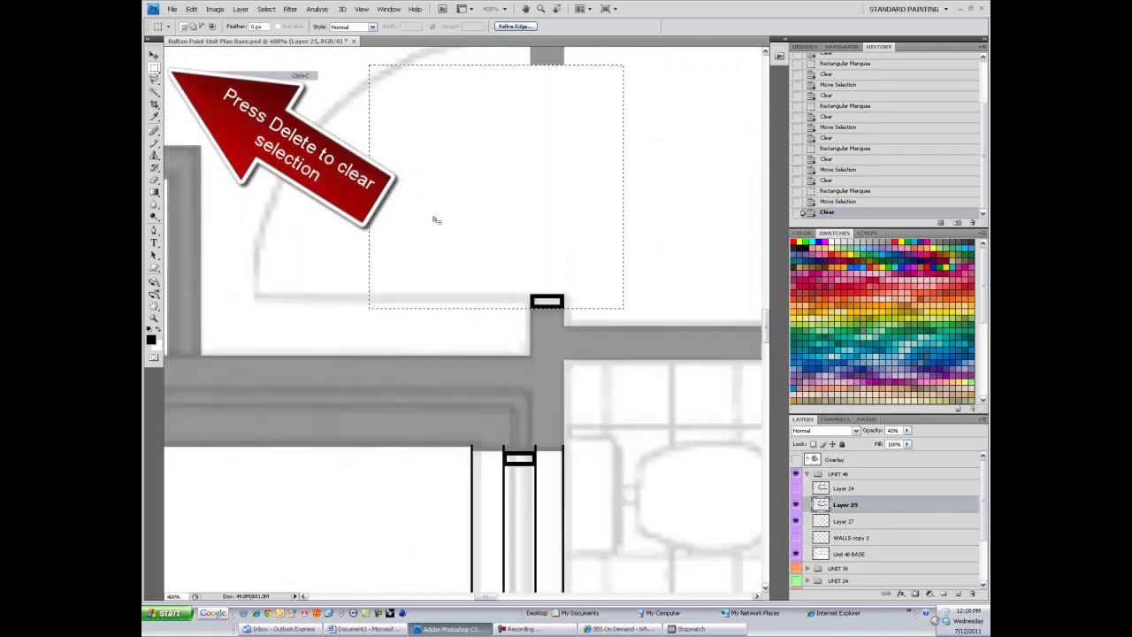
{"action": "key", "text": "ctrl+minus"}
{"action": "key", "text": "ctrl+minus"}
{"action": "key", "text": "ctrl+minus"}
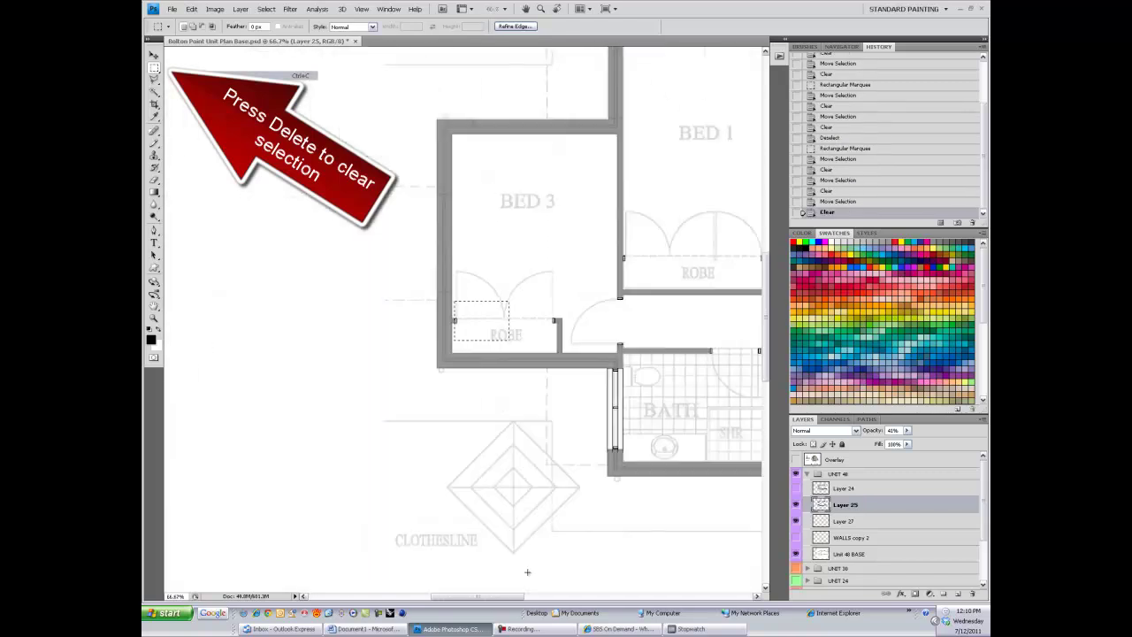
{"action": "key", "text": "ctrl+plus"}
{"action": "key", "text": "ctrl+plus"}
{"action": "key", "text": "ctrl+plus"}
- Clear grey fill from the next window sections beside it, then deselect
{"action": "left_click_drag", "start_coordinate": [369, 331], "coordinate": [760, 234]}
{"action": "key", "text": "Delete"}
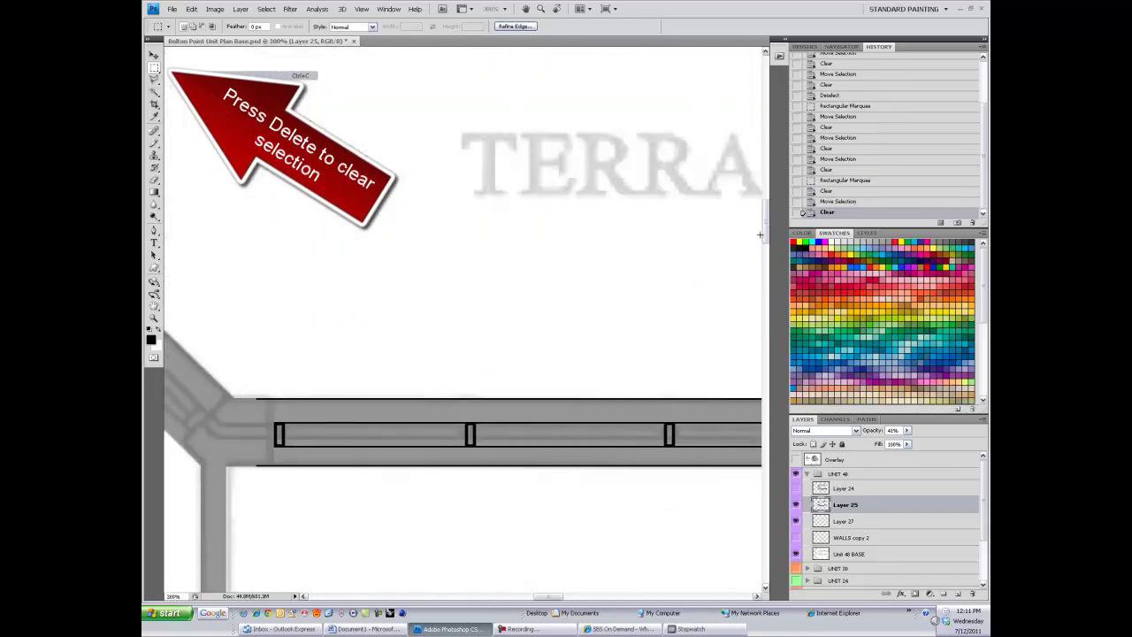
{"action": "left_click_drag", "start_coordinate": [286, 534], "coordinate": [615, 593]}
{"action": "key", "text": "Delete"}
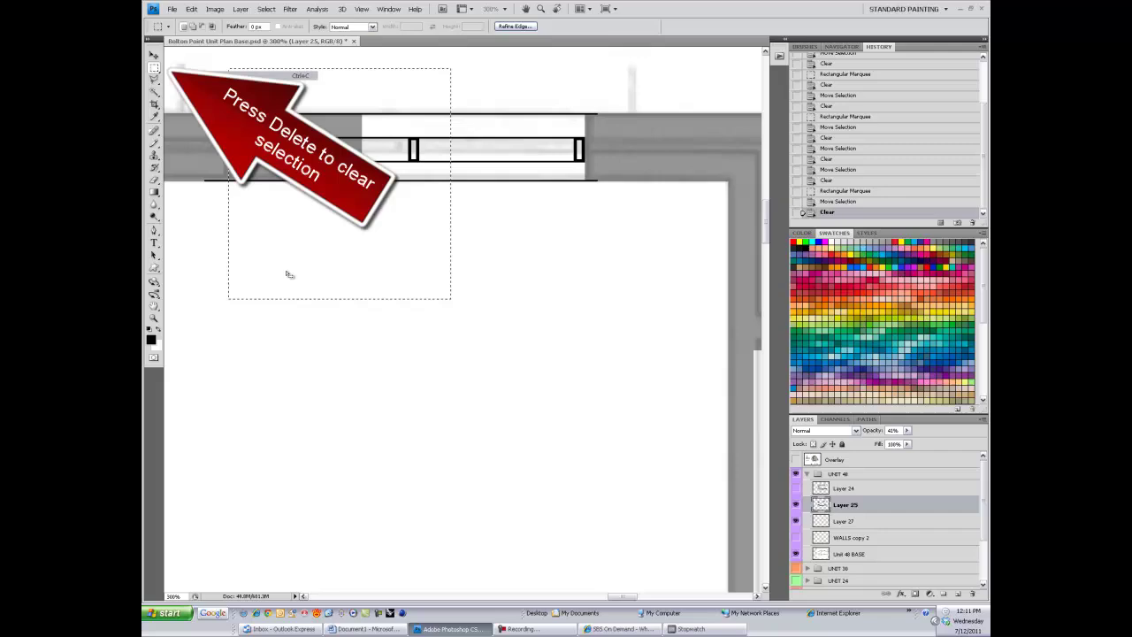
{"action": "key", "text": "ctrl+d"}
{"action": "key", "text": "ctrl+0"}
{"action": "key", "text": "ctrl+plus"}
{"action": "key", "text": "ctrl+plus"}
{"action": "key", "text": "ctrl+plus"}
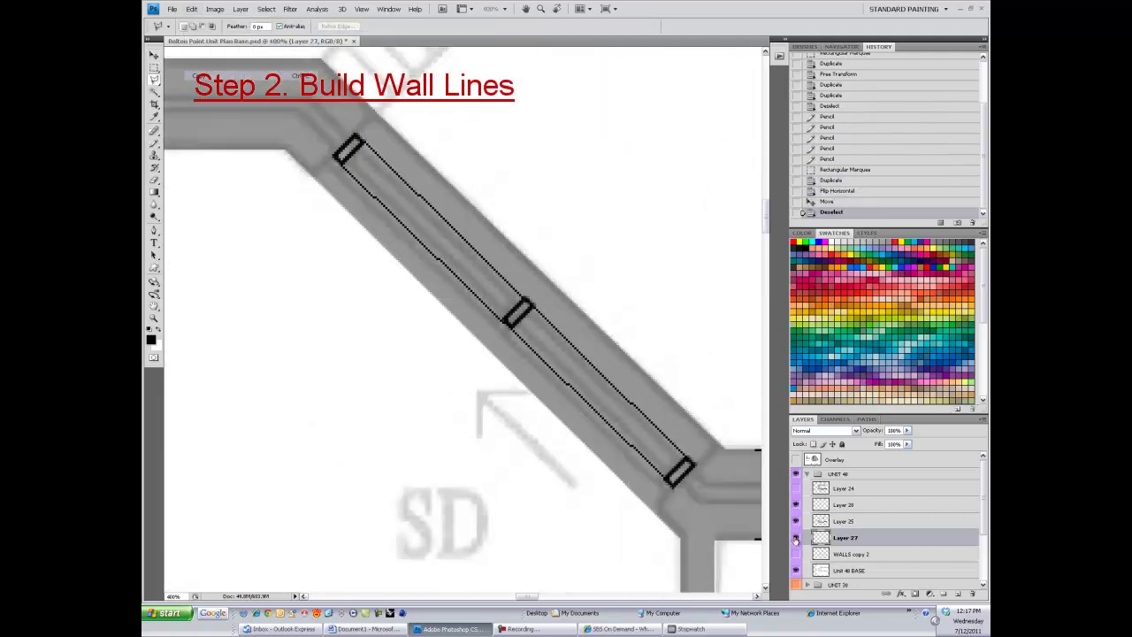
- Close the polygonal outline around the diagonal bay wall and delete its grey fill
{"action": "double_click", "coordinate": [301, 186]}
{"action": "key", "text": "Delete"}
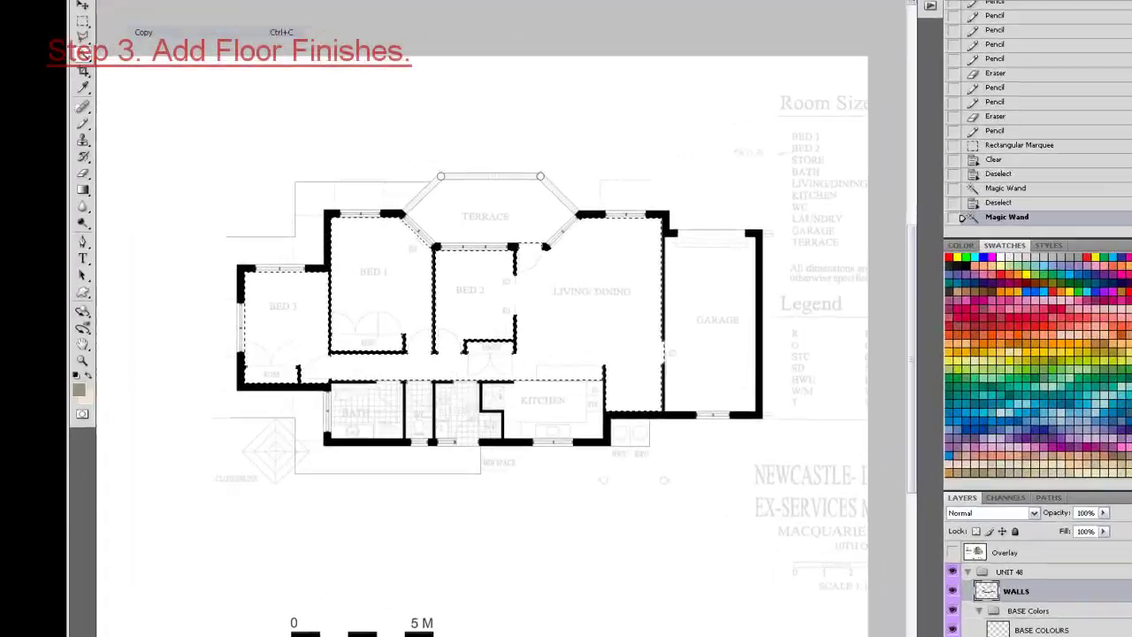
- Fill the living areas with grey and the garage with light grey
{"action": "key", "text": "alt+BackSpace"}
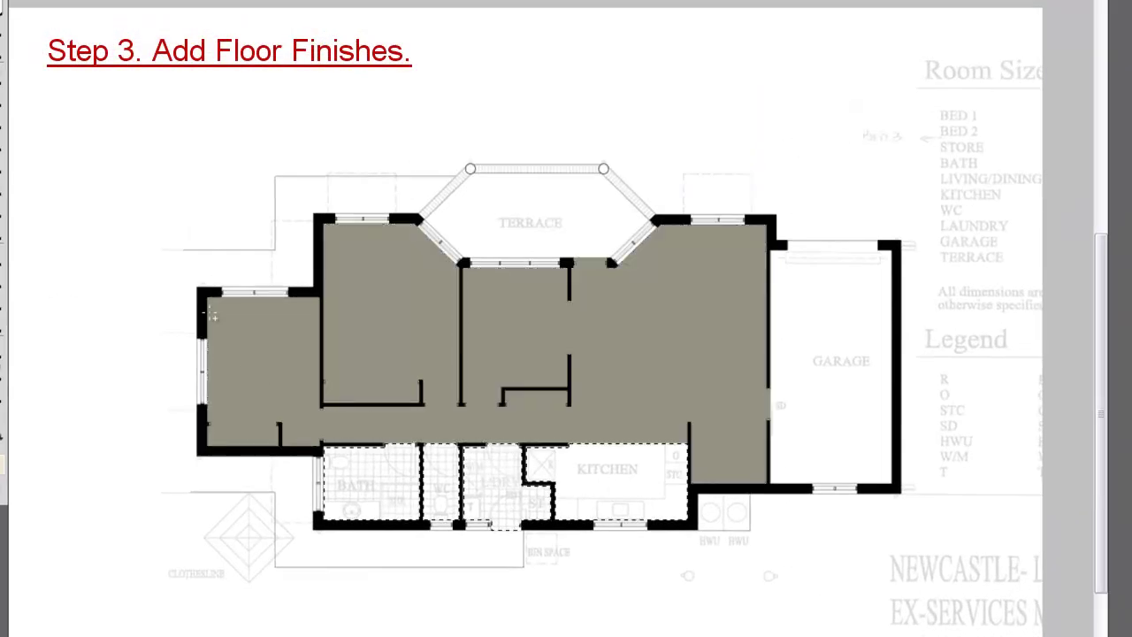
{"action": "key", "text": "shift+F5"}
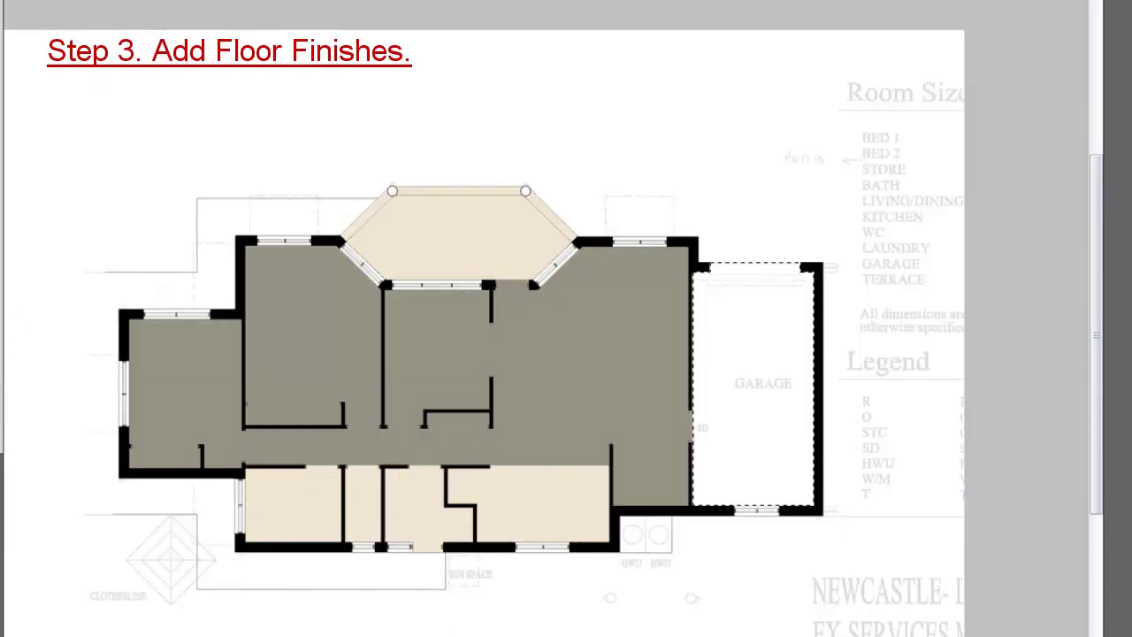
{"action": "key", "text": "alt+BackSpace"}
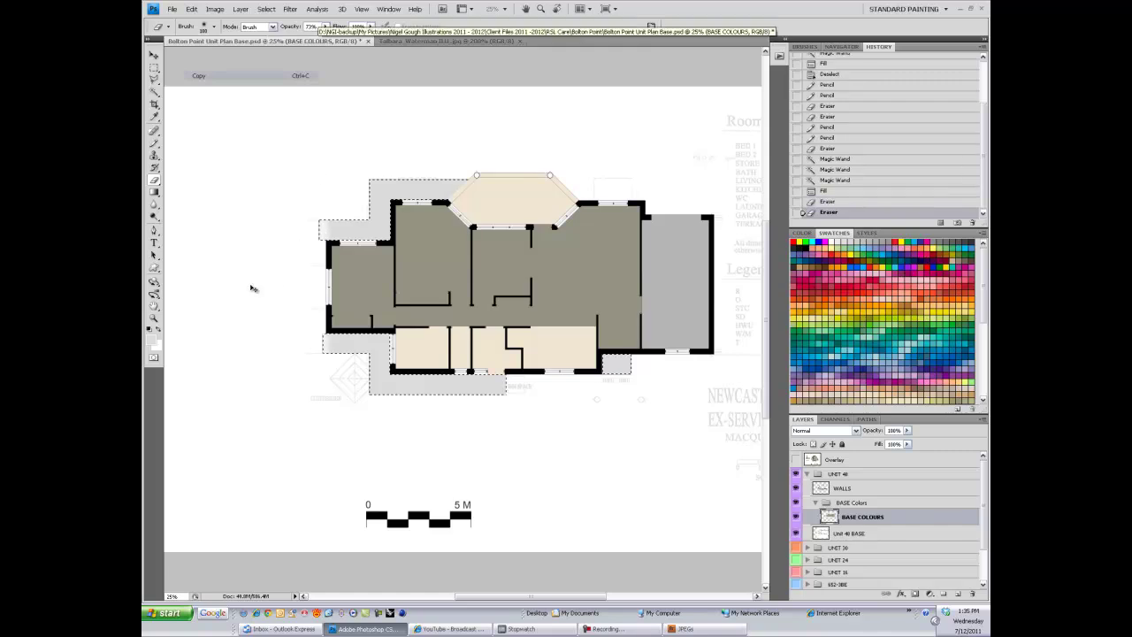
- Adjust the terrace floor colour with Hue/Saturation and deselect
{"action": "scroll", "coordinate": [252, 289], "scroll_direction": "up", "scroll_amount": 2}
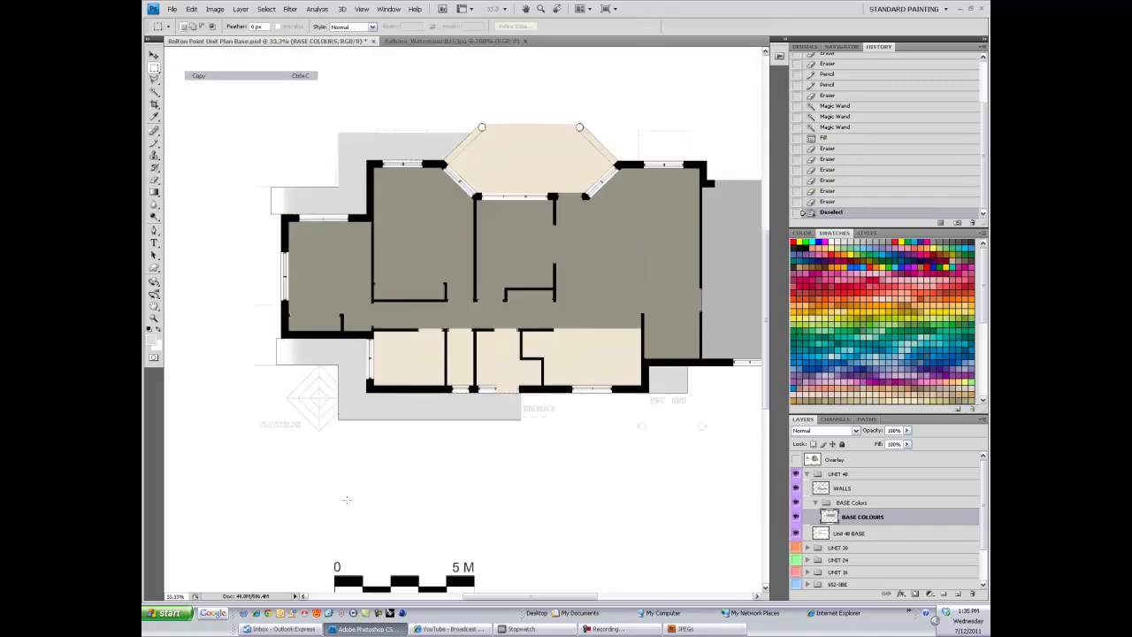
{"action": "scroll", "coordinate": [579, 127], "scroll_direction": "up", "scroll_amount": 5}
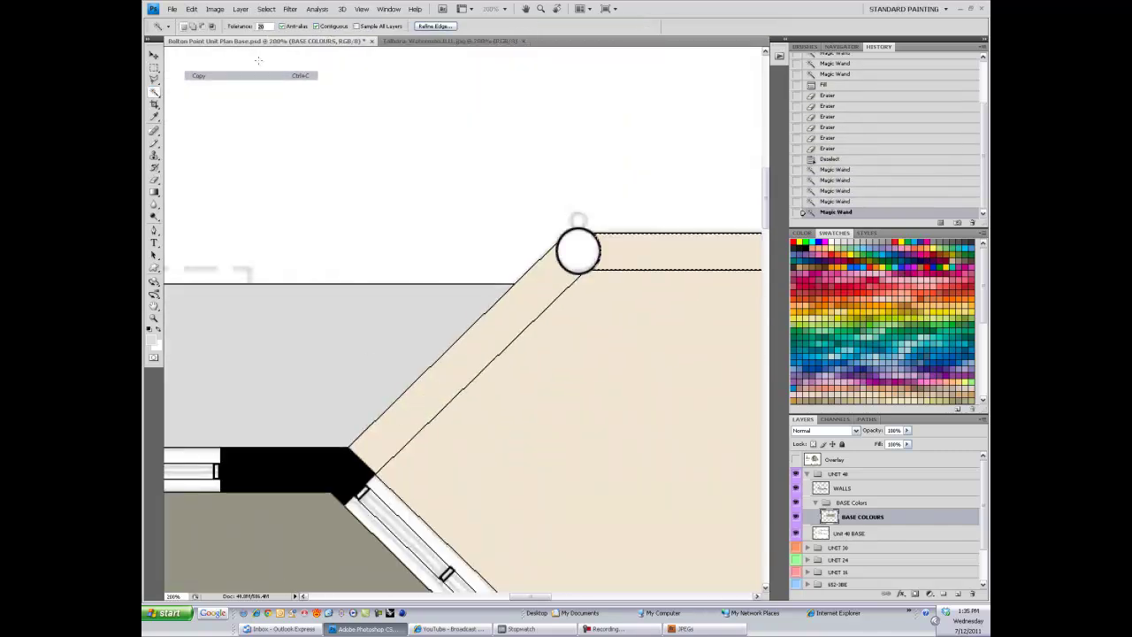
{"action": "scroll", "coordinate": [443, 379], "scroll_direction": "down", "scroll_amount": 5}
{"action": "scroll", "coordinate": [362, 453], "scroll_direction": "up", "scroll_amount": 6}
{"action": "key", "text": "l"}
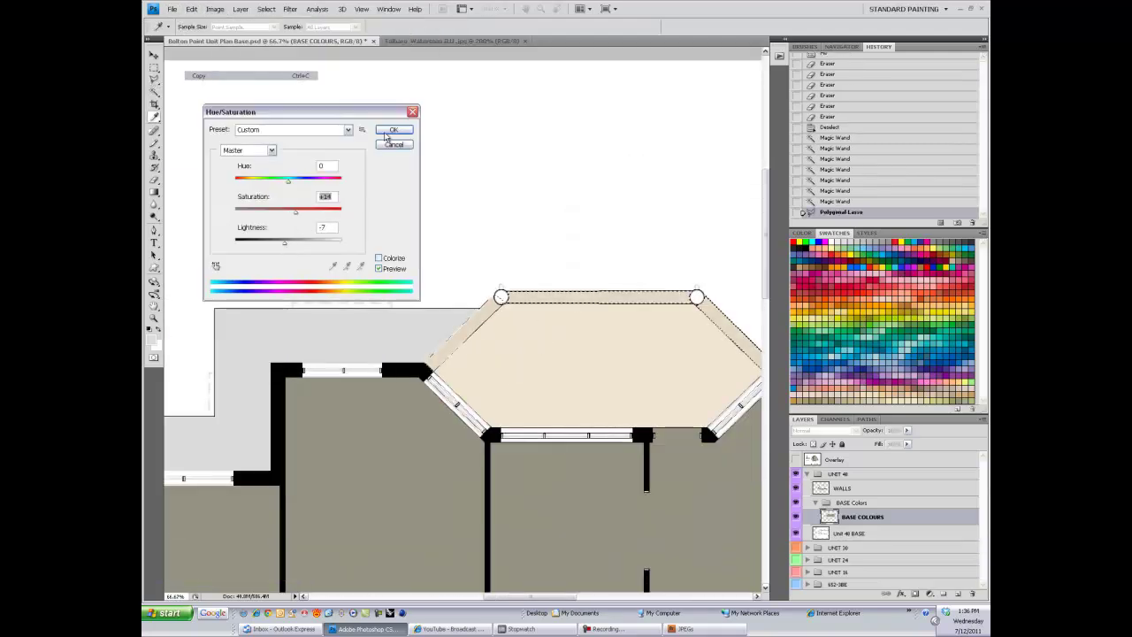
{"action": "left_click", "coordinate": [393, 130]}
{"action": "key", "text": "ctrl+d"}
- Erase stray floor colour along the wall edges
{"action": "key", "text": "m"}
{"action": "scroll", "coordinate": [263, 223], "scroll_direction": "down", "scroll_amount": 4}
{"action": "key", "text": "e"}
{"action": "scroll", "coordinate": [473, 356], "scroll_direction": "up", "scroll_amount": 6}
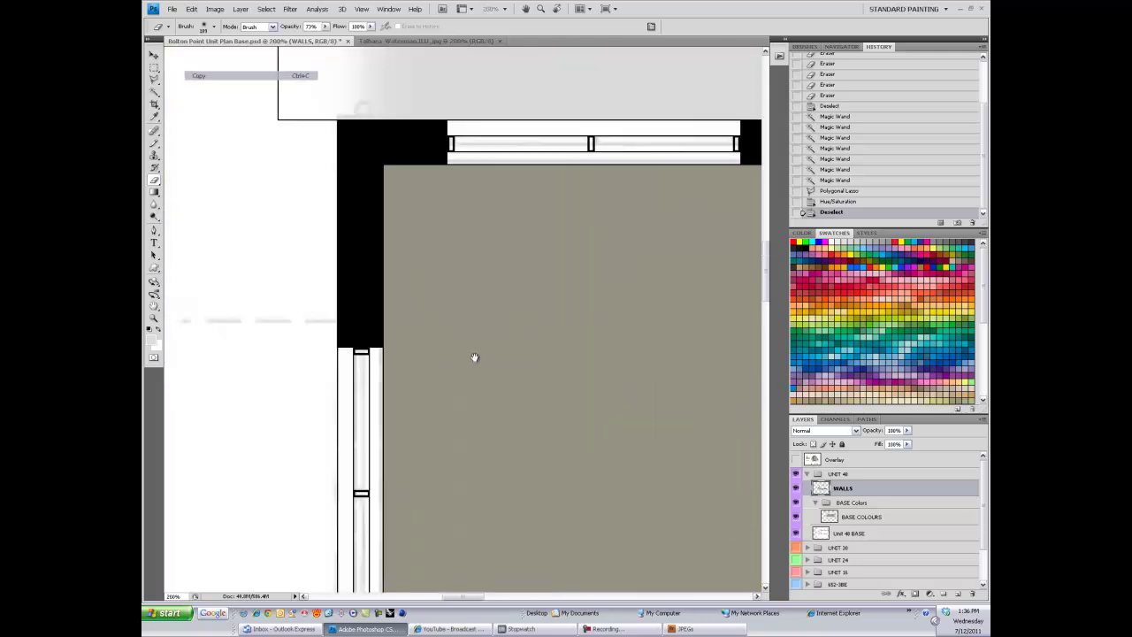
{"action": "mouse_move", "coordinate": [445, 134]}
{"action": "left_mouse_down"}
{"action": "mouse_move", "coordinate": [366, 298]}
{"action": "mouse_move", "coordinate": [366, 556]}
{"action": "left_mouse_up"}
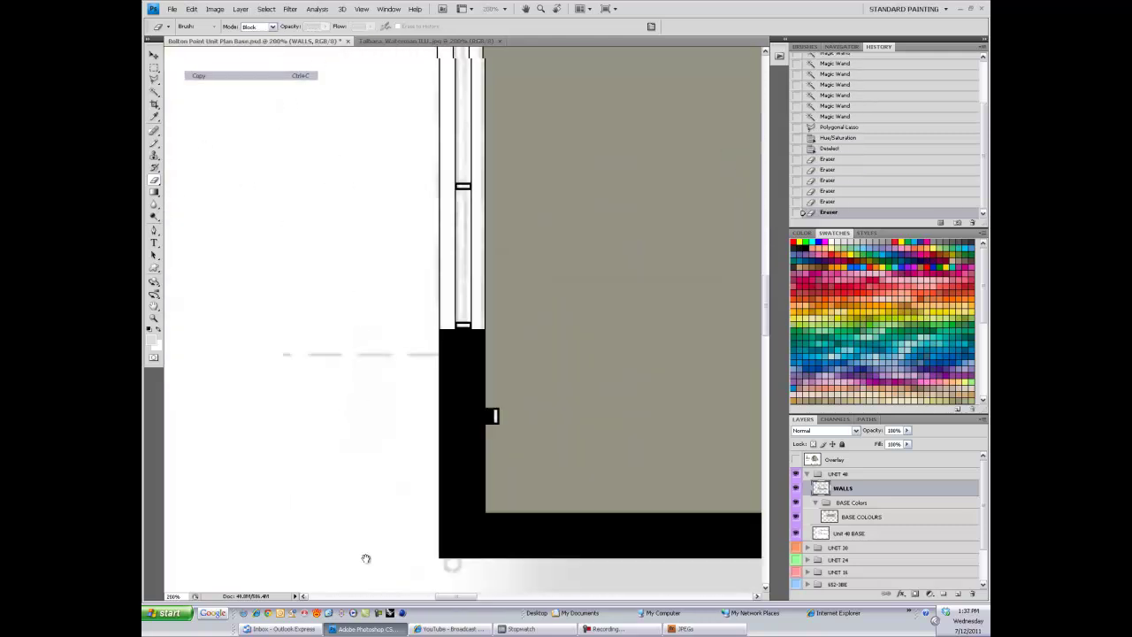
{"action": "scroll", "coordinate": [366, 359], "scroll_direction": "down", "scroll_amount": 5}
- Lower the BASE COLOURS layer opacity to 61%
{"action": "left_click", "coordinate": [863, 517]}
{"action": "left_click", "coordinate": [906, 430]}
{"action": "left_click_drag", "start_coordinate": [911, 442], "coordinate": [888, 598]}
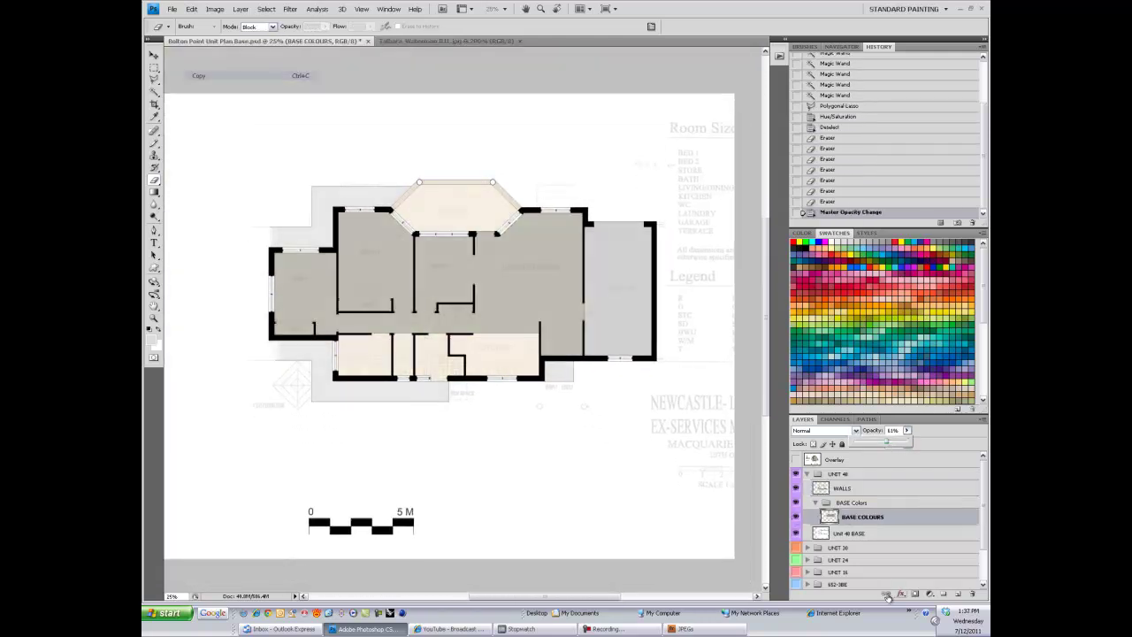
- Add a red guide layer at 38% opacity and a new empty layer for tile lines
{"action": "key", "text": "alt+BackSpace"}
{"action": "left_click", "coordinate": [906, 430]}
{"action": "left_click_drag", "start_coordinate": [911, 443], "coordinate": [894, 531]}
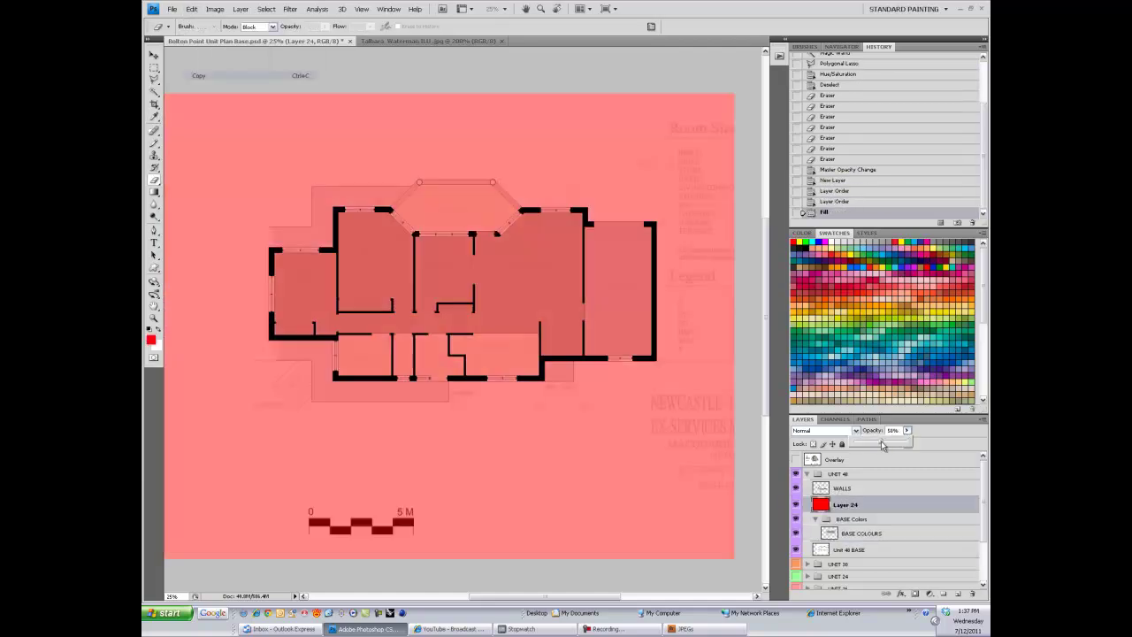
{"action": "left_click", "coordinate": [959, 594]}
{"action": "scroll", "coordinate": [280, 416], "scroll_direction": "up", "scroll_amount": 6}
{"action": "key", "text": "b"}
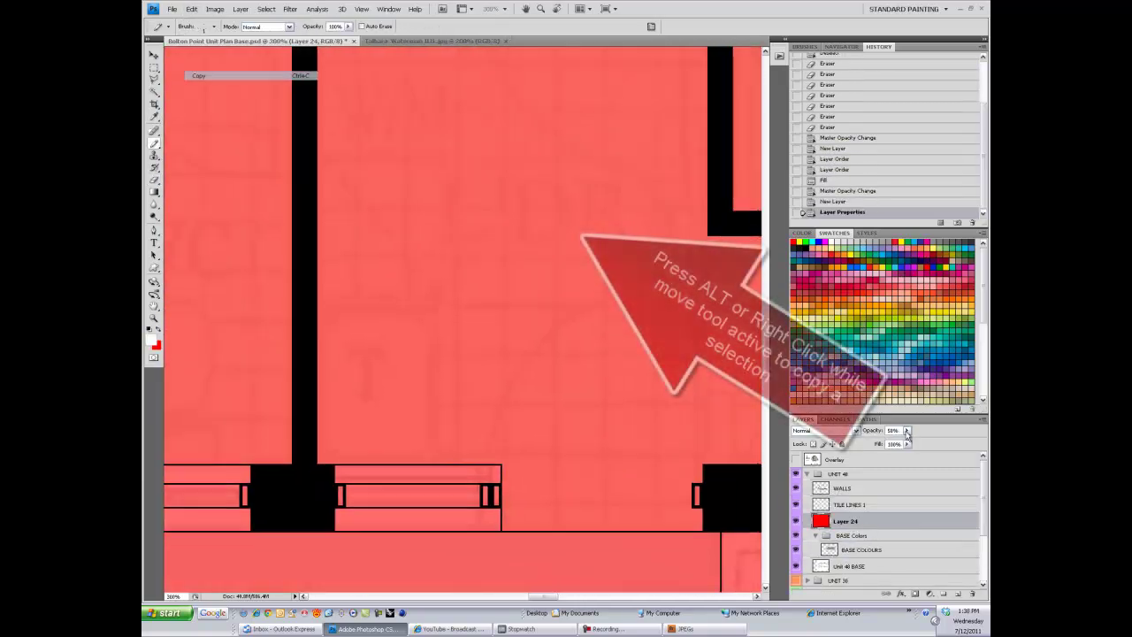
{"action": "left_click_drag", "start_coordinate": [906, 434], "coordinate": [896, 434]}
- Draw a white vertical tile line with the Pencil and copy it to the side
{"action": "left_click_drag", "start_coordinate": [553, 49], "coordinate": [553, 495]}
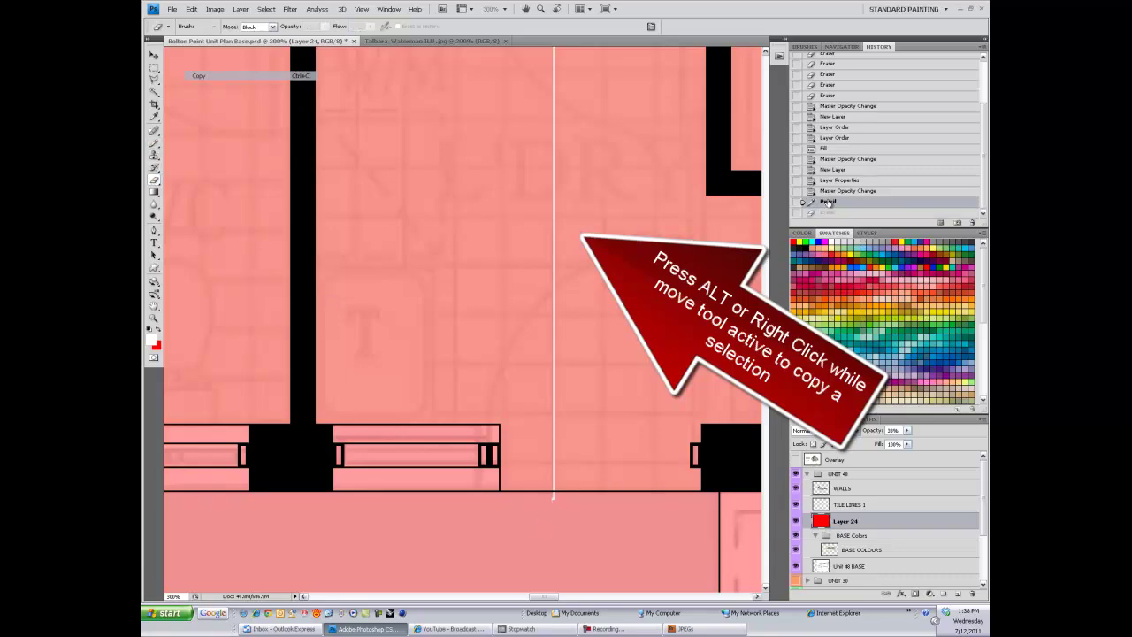
{"action": "key", "text": "ctrl+z"}
{"action": "key", "text": "ctrl+minus"}
{"action": "left_click_drag", "start_coordinate": [482, 62], "coordinate": [508, 460]}
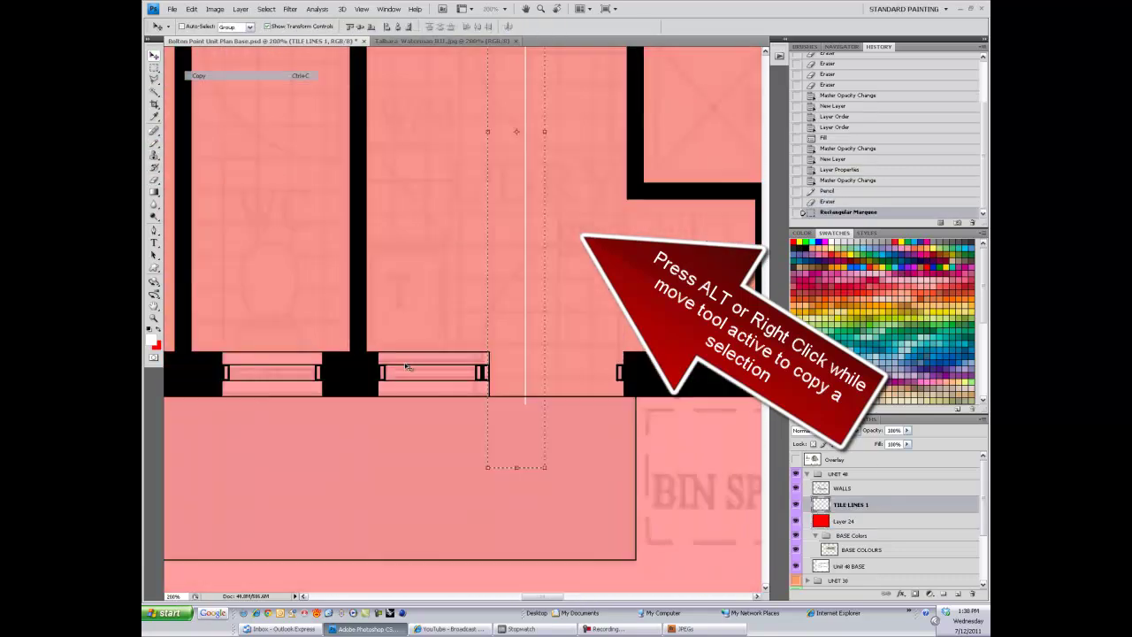
{"action": "key", "text": "ctrl+plus"}
{"action": "key", "text": "v"}
{"action": "left_click_drag", "start_coordinate": [508, 386], "coordinate": [557, 386]}
- Alt-drag copies of the tile line strips left and right into evenly spaced lines
{"action": "key", "text": "ctrl+minus"}
{"action": "key", "text": "m"}
{"action": "key", "text": "ctrl+plus"}
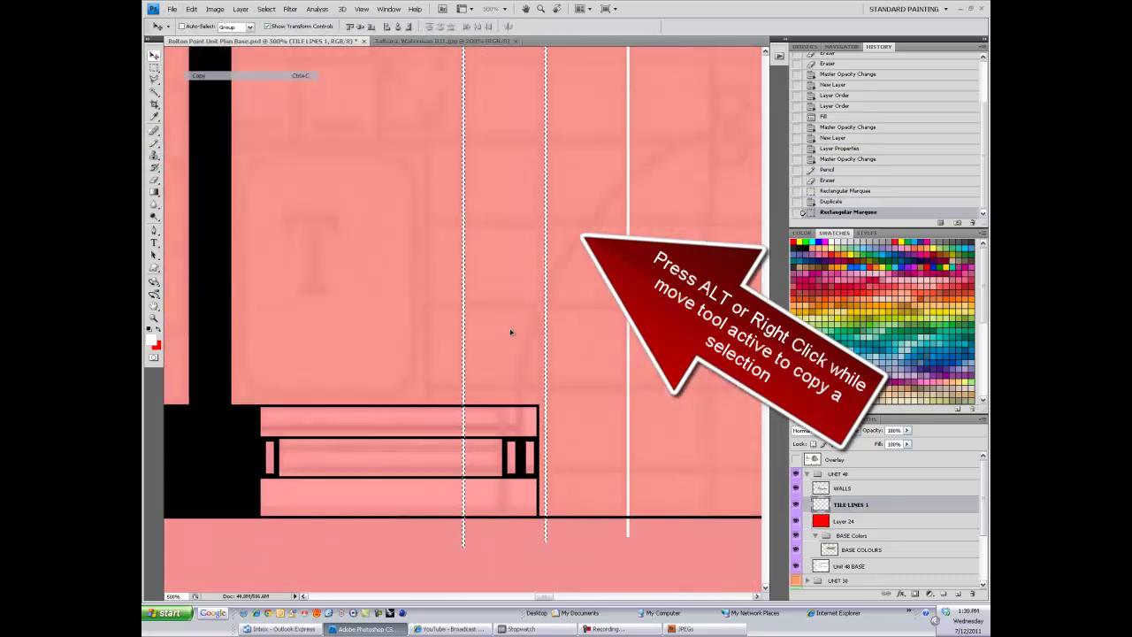
{"action": "left_click_drag", "start_coordinate": [512, 333], "coordinate": [430, 323]}
{"action": "key", "text": "ctrl+minus"}
{"action": "key", "text": "ctrl+minus"}
{"action": "key", "text": "ctrl+minus"}
{"action": "key", "text": "ctrl+minus"}
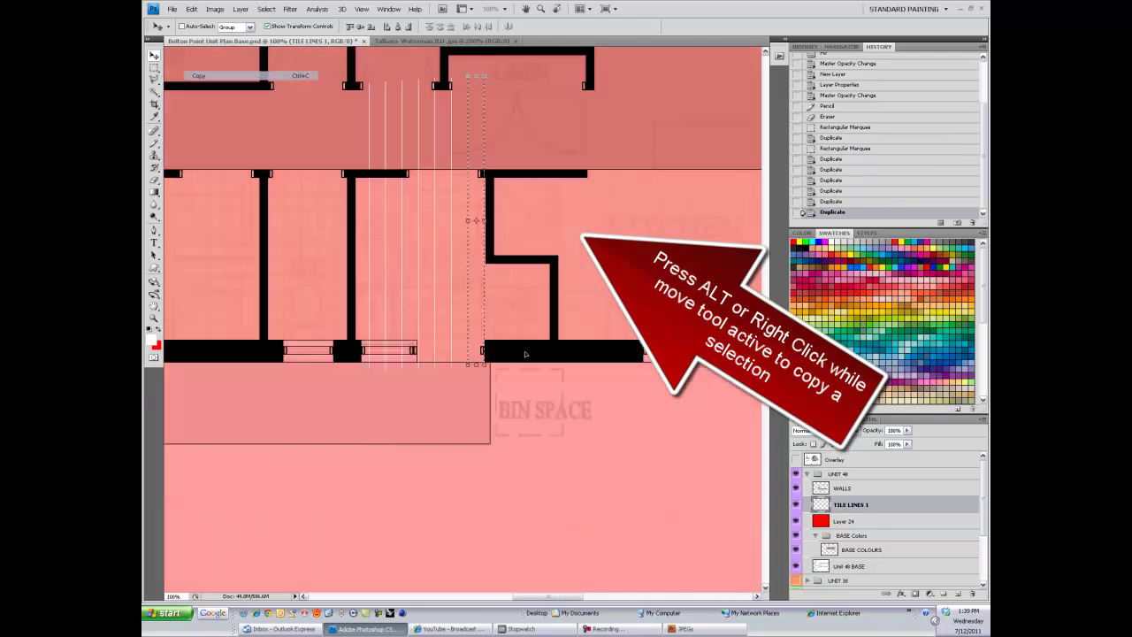
{"action": "key", "text": "ctrl+plus"}
{"action": "key", "text": "ctrl+plus"}
{"action": "left_click_drag", "start_coordinate": [291, 311], "coordinate": [465, 258]}
{"action": "key", "text": "ctrl+minus"}
{"action": "key", "text": "ctrl+minus"}
{"action": "key", "text": "m"}
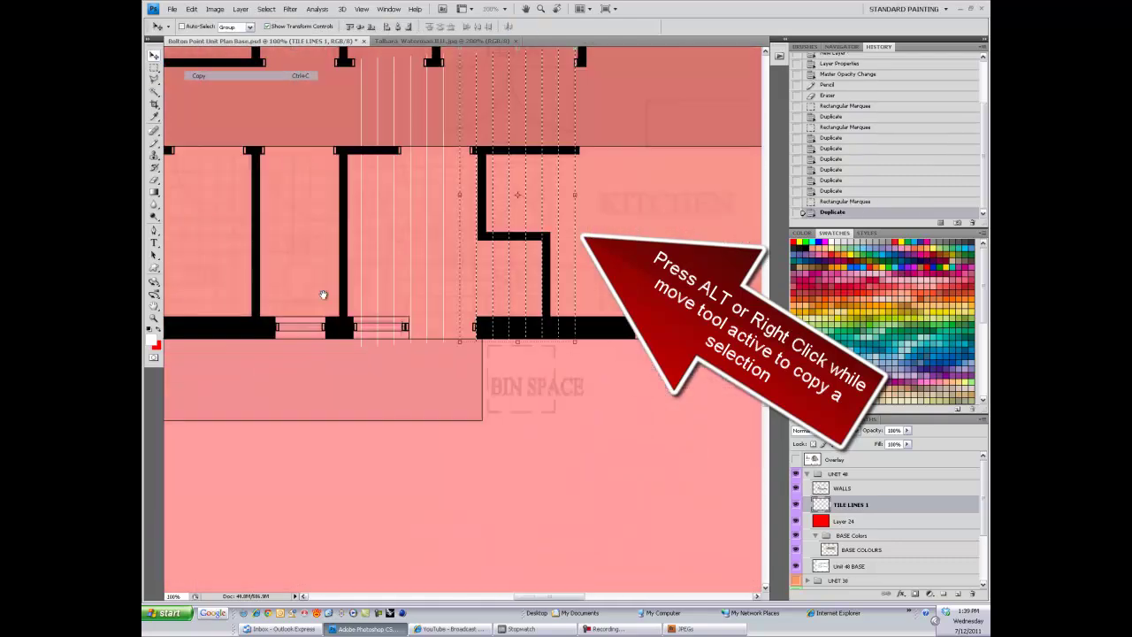
{"action": "key", "text": "ctrl+plus"}
{"action": "left_click_drag", "start_coordinate": [404, 354], "coordinate": [318, 353]}
{"action": "key", "text": "ctrl+minus"}
{"action": "key", "text": "ctrl+minus"}
{"action": "key", "text": "ctrl+minus"}
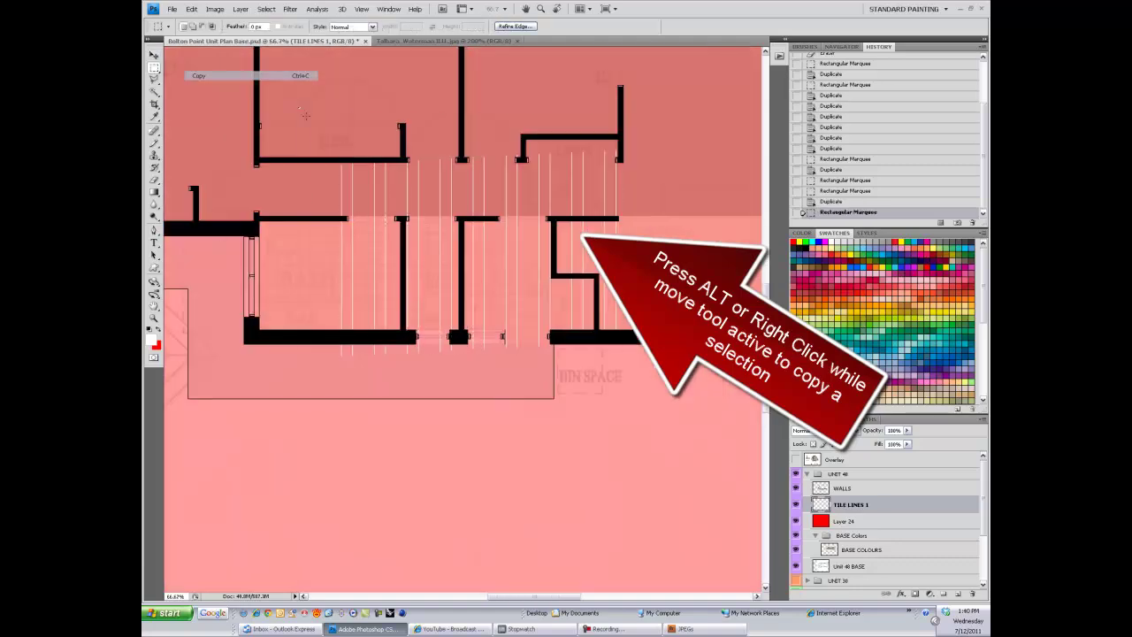
{"action": "key", "text": "ctrl+plus"}
- Stretch the tile lines with Free Transform to span the plan's full height
{"action": "key", "text": "ctrl+minus"}
{"action": "key", "text": "ctrl+minus"}
{"action": "key", "text": "ctrl+t"}
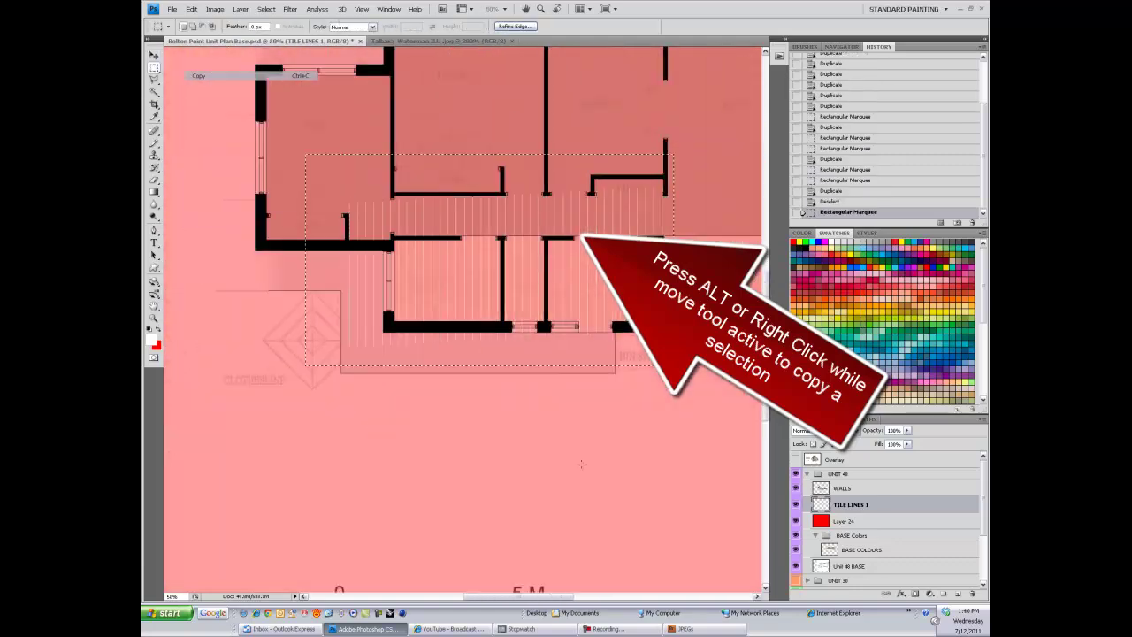
{"action": "left_click_drag", "start_coordinate": [489, 266], "coordinate": [462, 399]}
{"action": "key", "text": "Return"}
- Duplicate the tile lines layer, rotate the copy 90°, and merge both into one grid
{"action": "key", "text": "ctrl+minus"}
{"action": "key", "text": "ctrl+d"}
{"action": "key", "text": "ctrl+plus"}
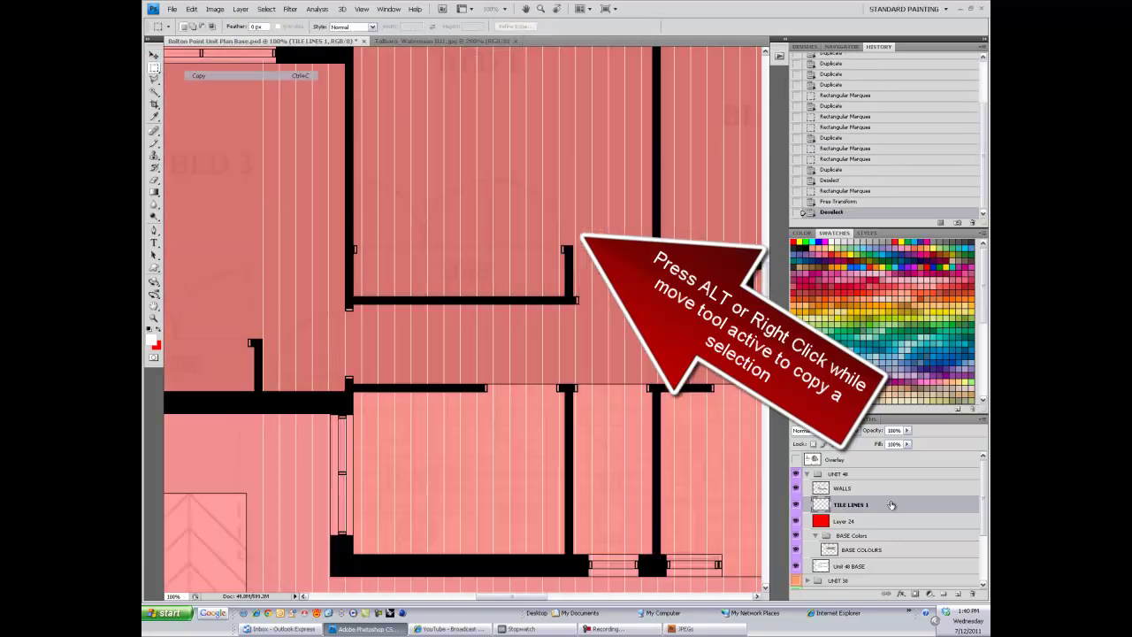
{"action": "key", "text": "ctrl+j"}
{"action": "key", "text": "ctrl+minus"}
{"action": "left_click", "coordinate": [192, 9]}
{"action": "key", "text": "Escape"}
{"action": "key", "text": "ctrl+plus"}
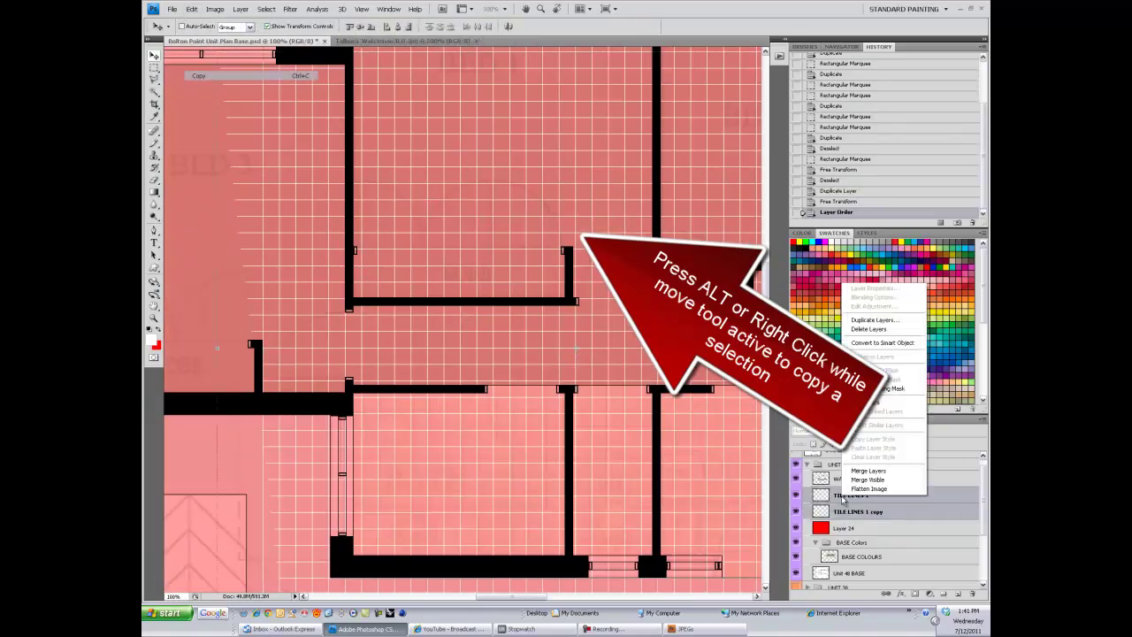
{"action": "key", "text": "ctrl+e"}
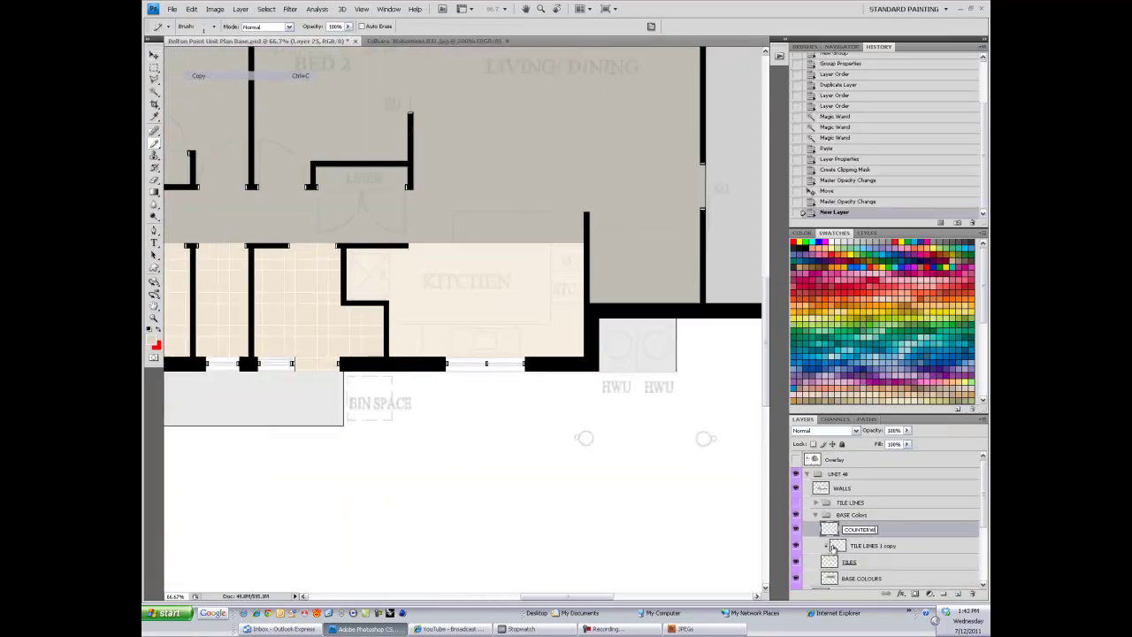
- Marquee a rectangular counter area beside the kitchen on the COUNTERS layer
{"action": "left_click_drag", "start_coordinate": [399, 353], "coordinate": [325, 484]}
{"action": "left_click_drag", "start_coordinate": [639, 210], "coordinate": [726, 541]}
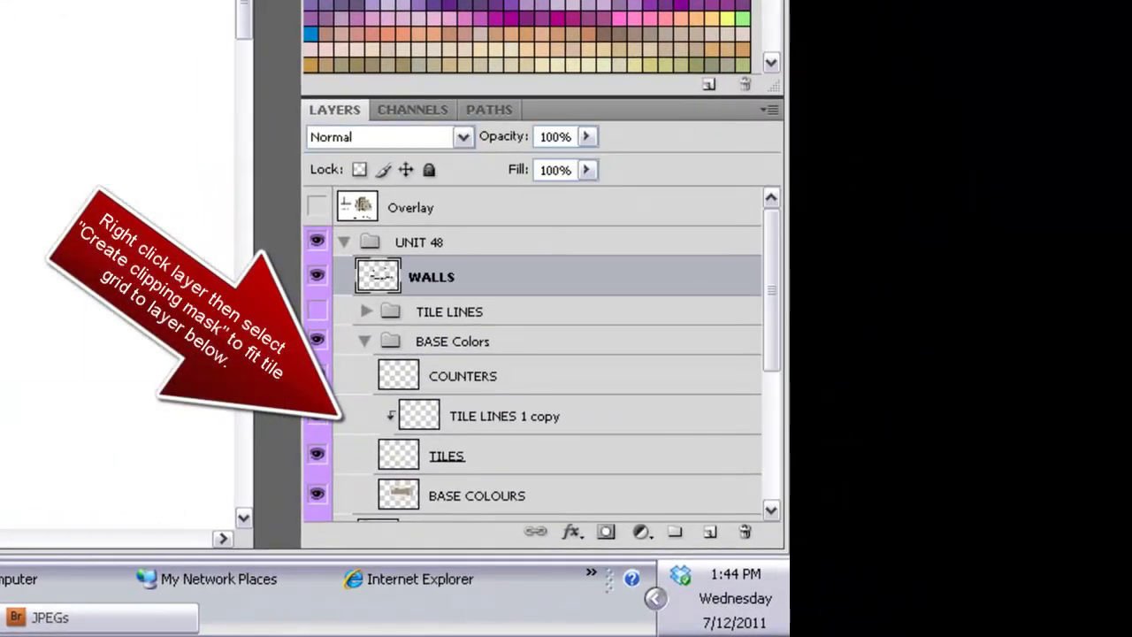
- Apply a Drop Shadow to the COUNTERS layer through its Blending Options
{"action": "right_click", "coordinate": [463, 378]}
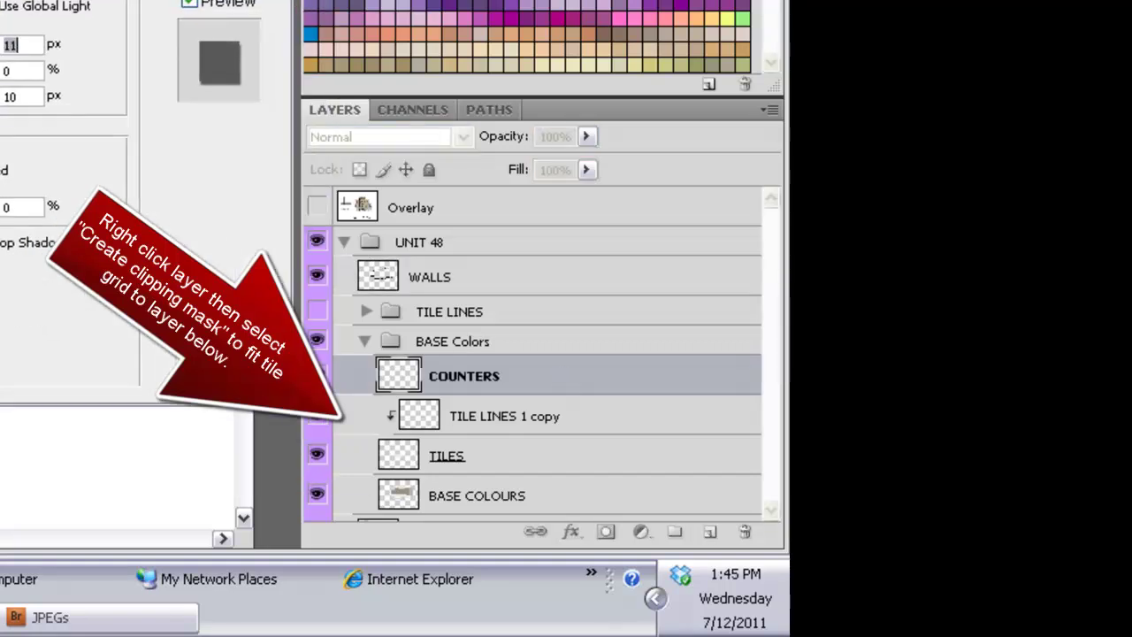
{"action": "key", "text": "Return"}
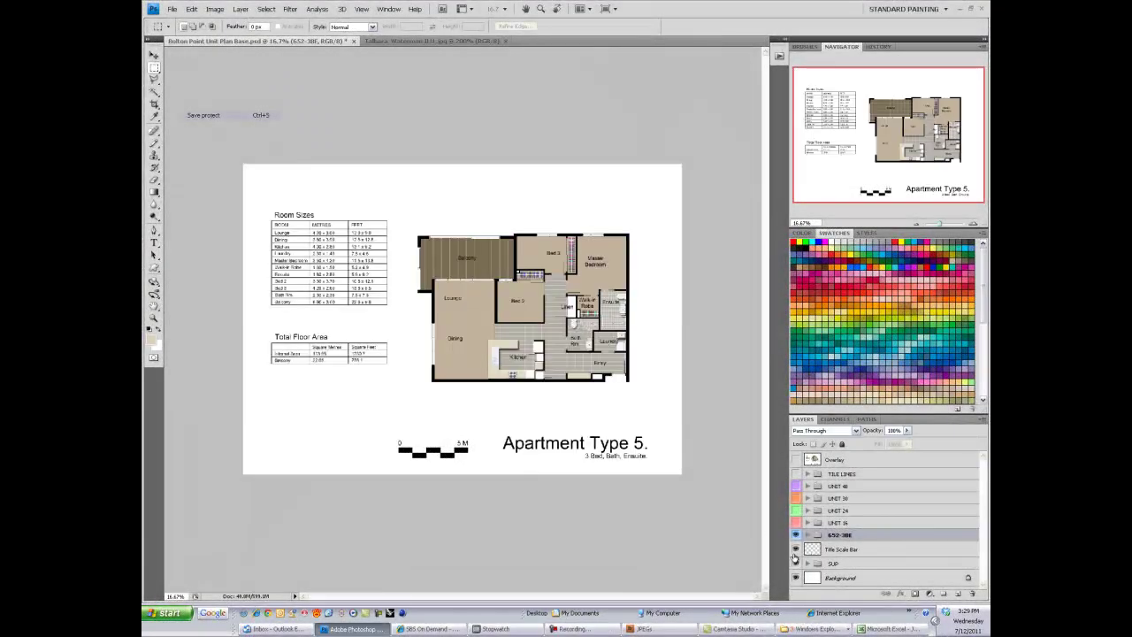
- Move FIXTURES copy 5 above 652-3BE, rotate the laundry tub, and toggle tub and tap layers
{"action": "left_click_drag", "start_coordinate": [893, 489], "coordinate": [884, 468]}
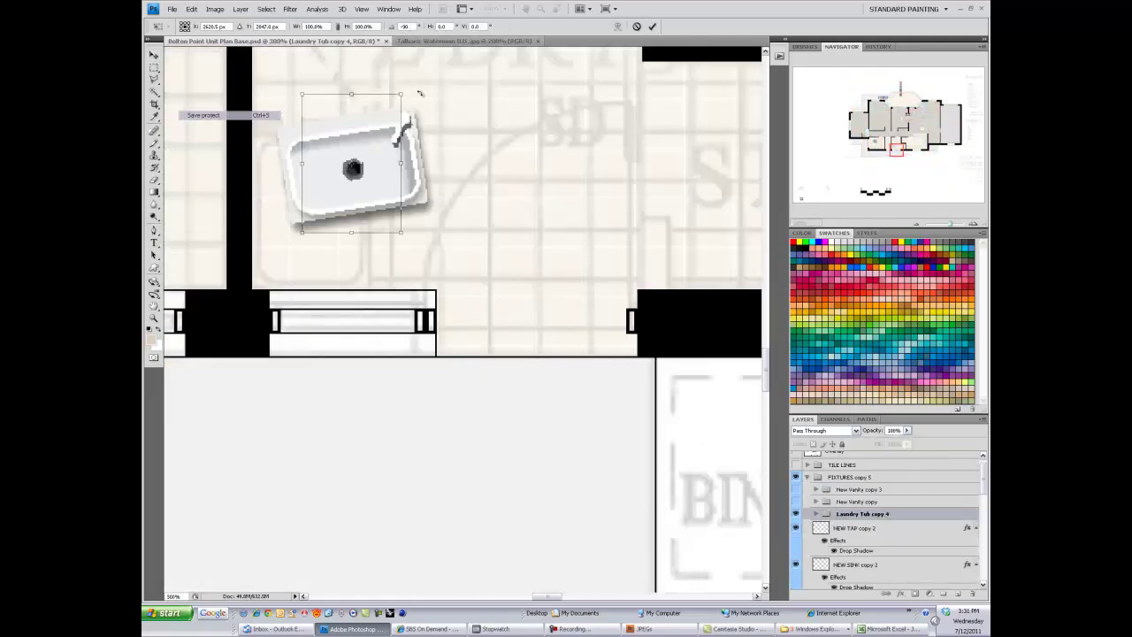
{"action": "left_click_drag", "start_coordinate": [278, 240], "coordinate": [280, 248]}
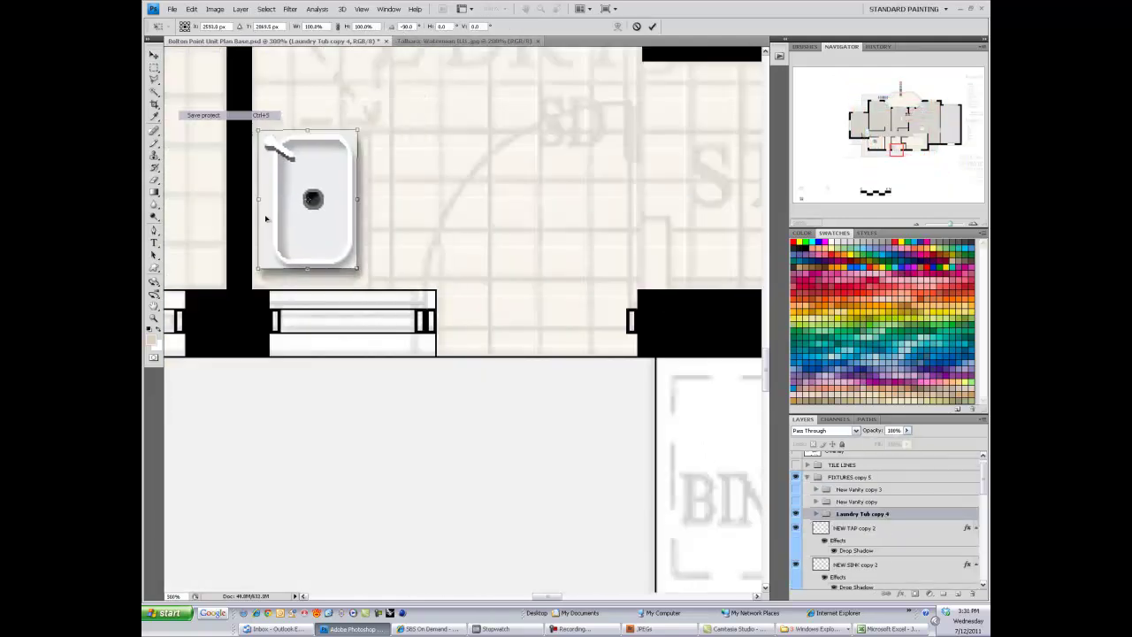
{"action": "left_click", "coordinate": [796, 529]}
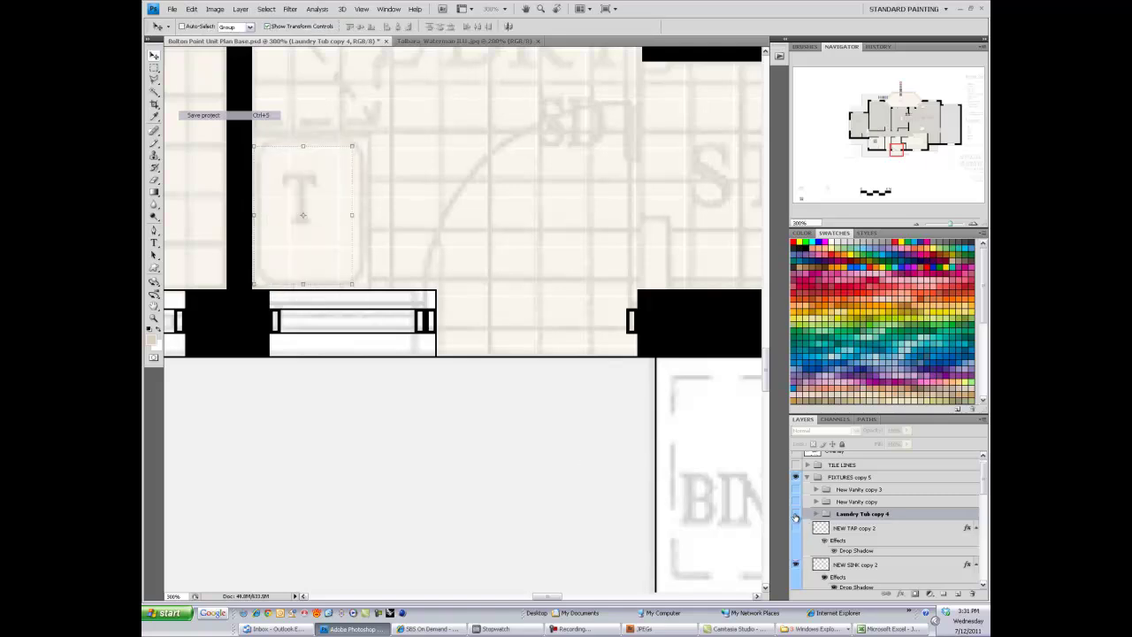
{"action": "left_click", "coordinate": [813, 325]}
{"action": "left_click", "coordinate": [797, 375]}
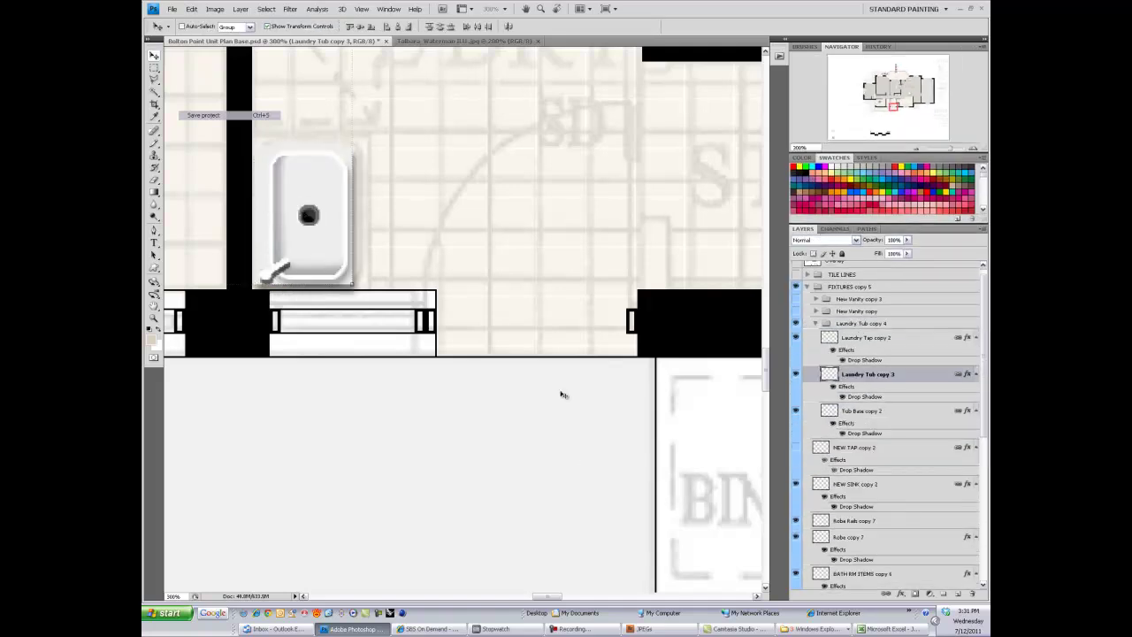
- Enlarge the Tub Base copy 2 layer up and to the right with Free Transform
{"action": "left_click", "coordinate": [191, 9]}
{"action": "left_click", "coordinate": [212, 183]}
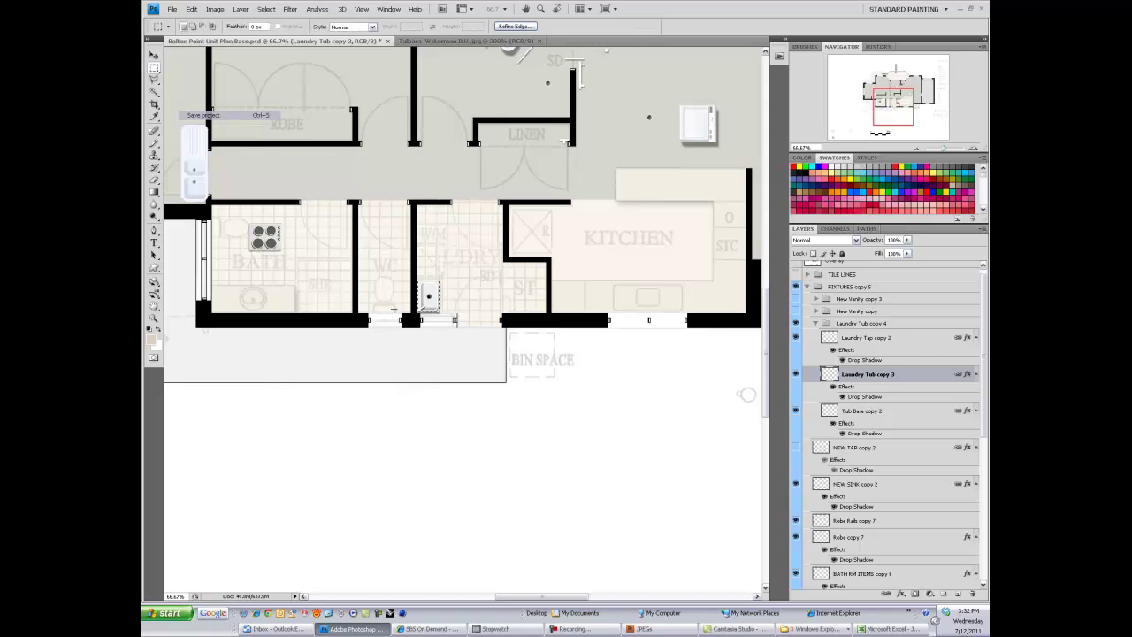
{"action": "left_click", "coordinate": [872, 339]}
{"action": "scroll", "coordinate": [863, 354], "scroll_direction": "down", "scroll_amount": 2}
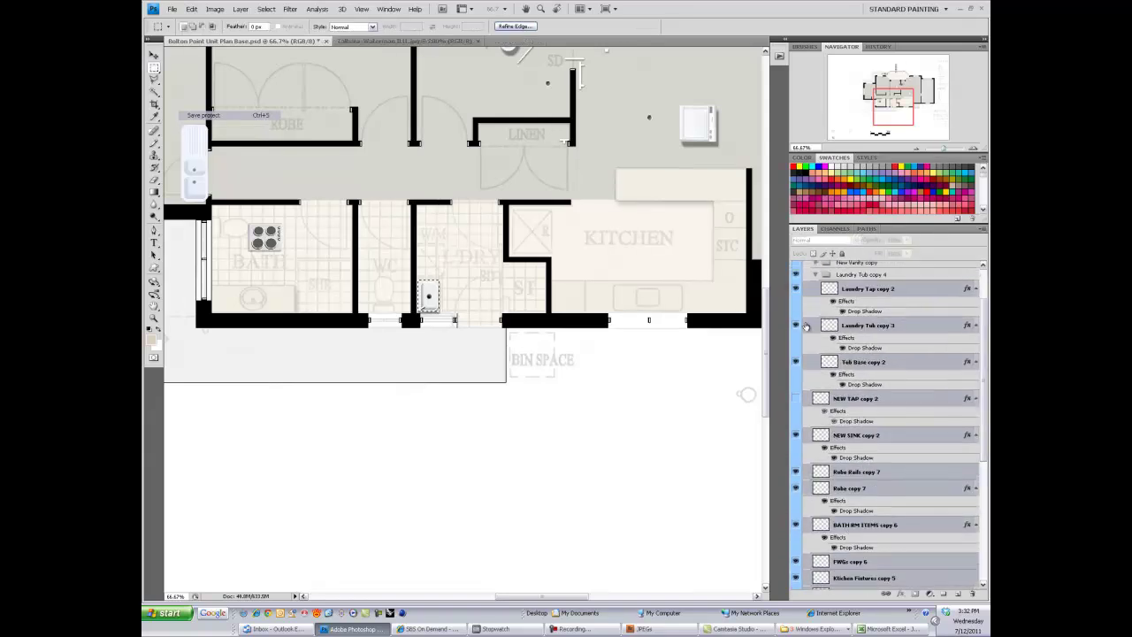
{"action": "key", "text": "ctrl+plus"}
{"action": "key", "text": "ctrl+plus"}
{"action": "key", "text": "ctrl+plus"}
{"action": "left_click", "coordinate": [796, 365]}
{"action": "key", "text": "ctrl+t"}
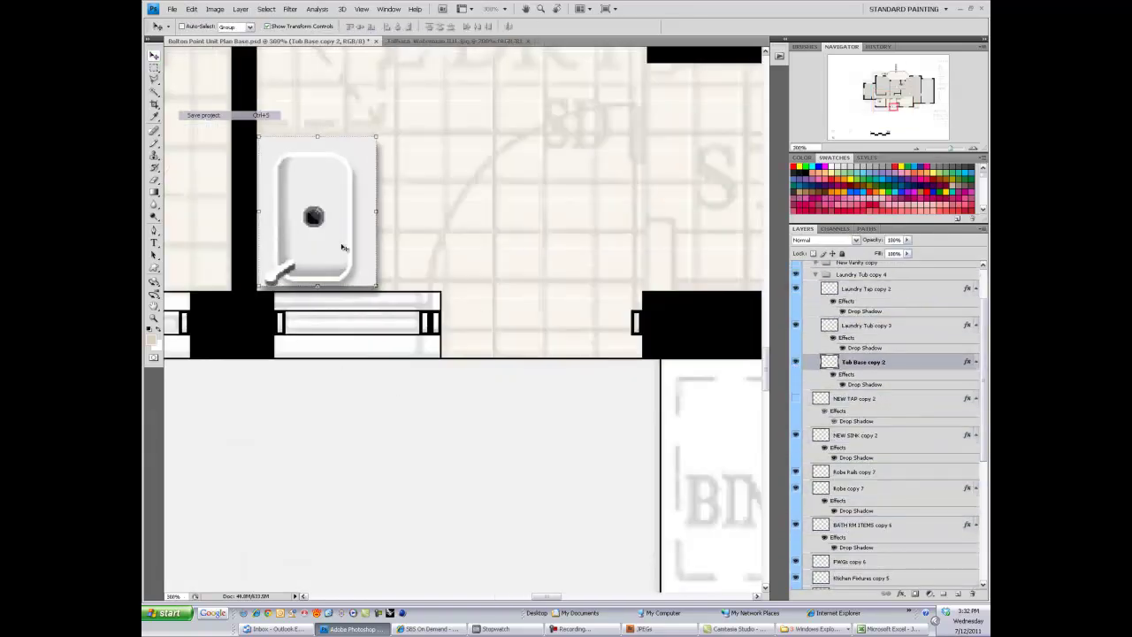
{"action": "left_click_drag", "start_coordinate": [352, 153], "coordinate": [369, 141]}
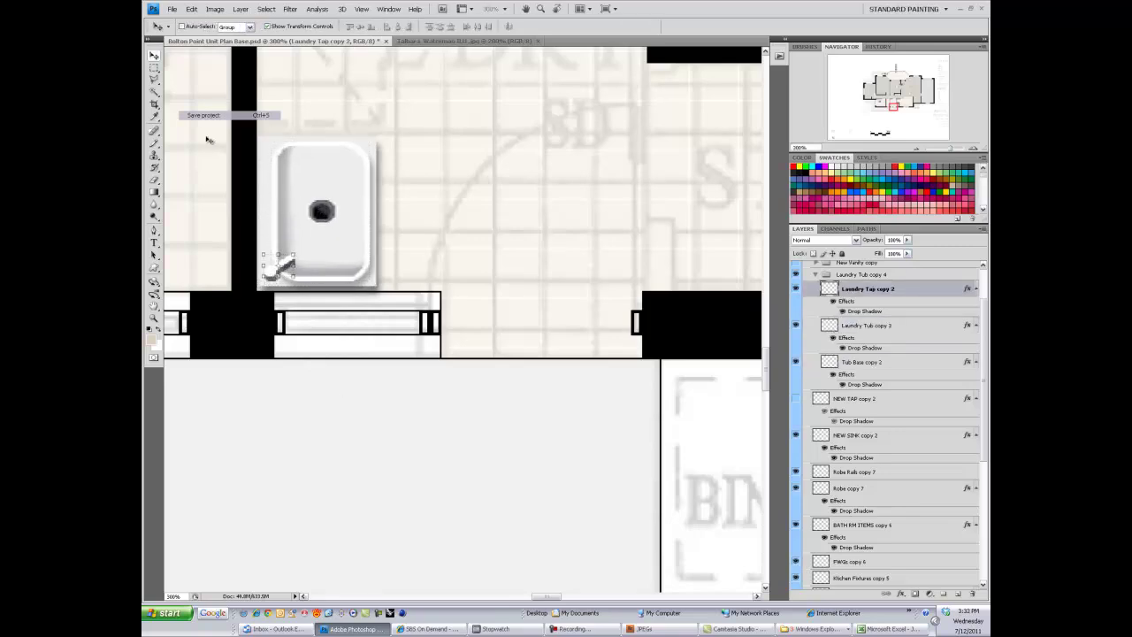
{"action": "key", "text": "ctrl+minus"}
{"action": "key", "text": "ctrl+minus"}
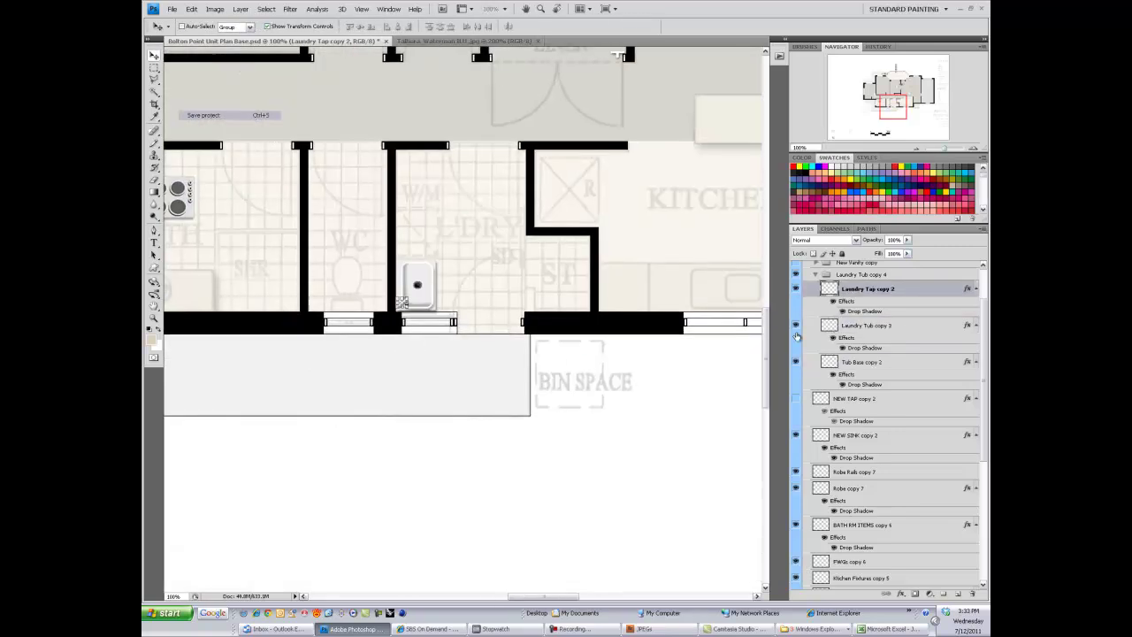
{"action": "key", "text": "ctrl+minus"}
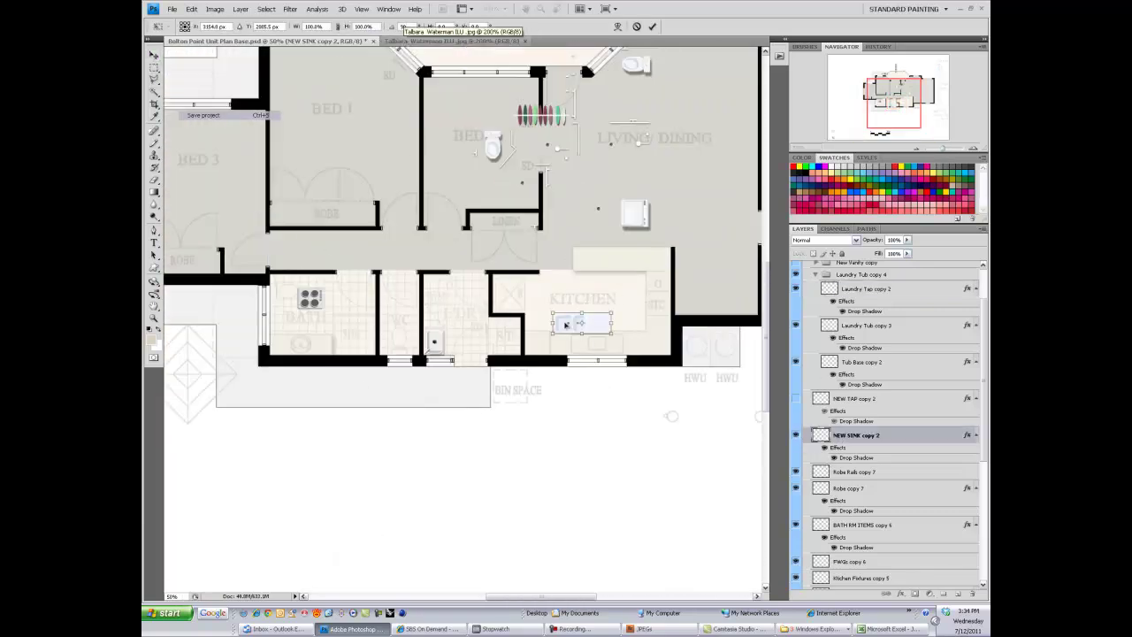
- Commit the tub resize and paste the drainboard as a new layer, moved up and left
{"action": "key", "text": "ctrl+plus"}
{"action": "key", "text": "ctrl+plus"}
{"action": "key", "text": "ctrl+plus"}
{"action": "key", "text": "Return"}
{"action": "key", "text": "ctrl+plus"}
{"action": "key", "text": "ctrl+plus"}
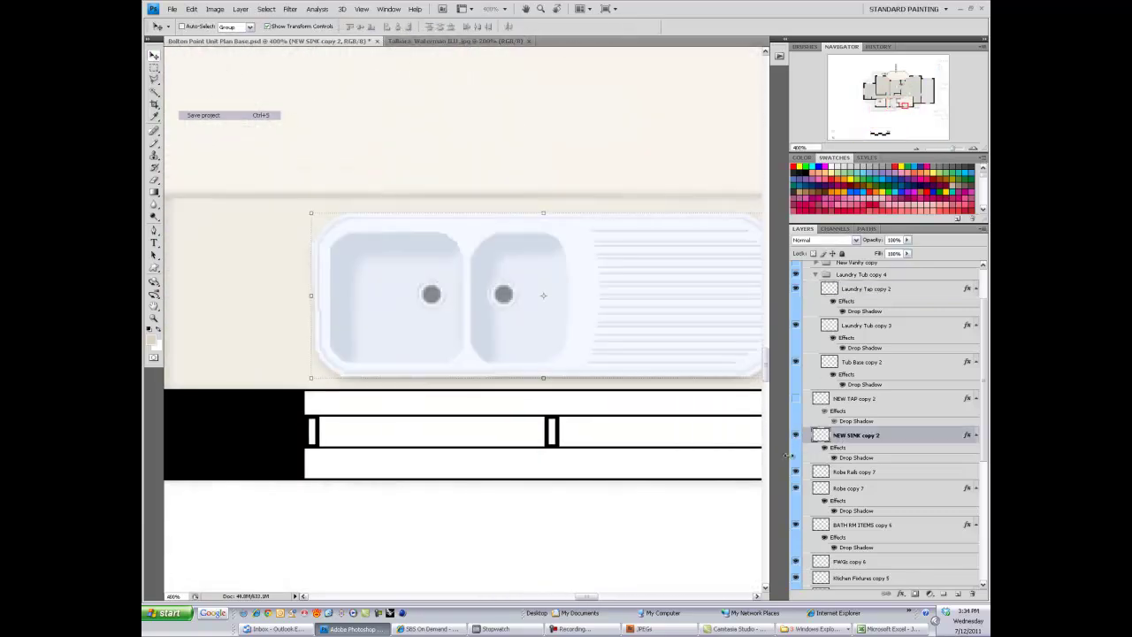
{"action": "left_click", "coordinate": [192, 9]}
{"action": "left_click", "coordinate": [221, 114]}
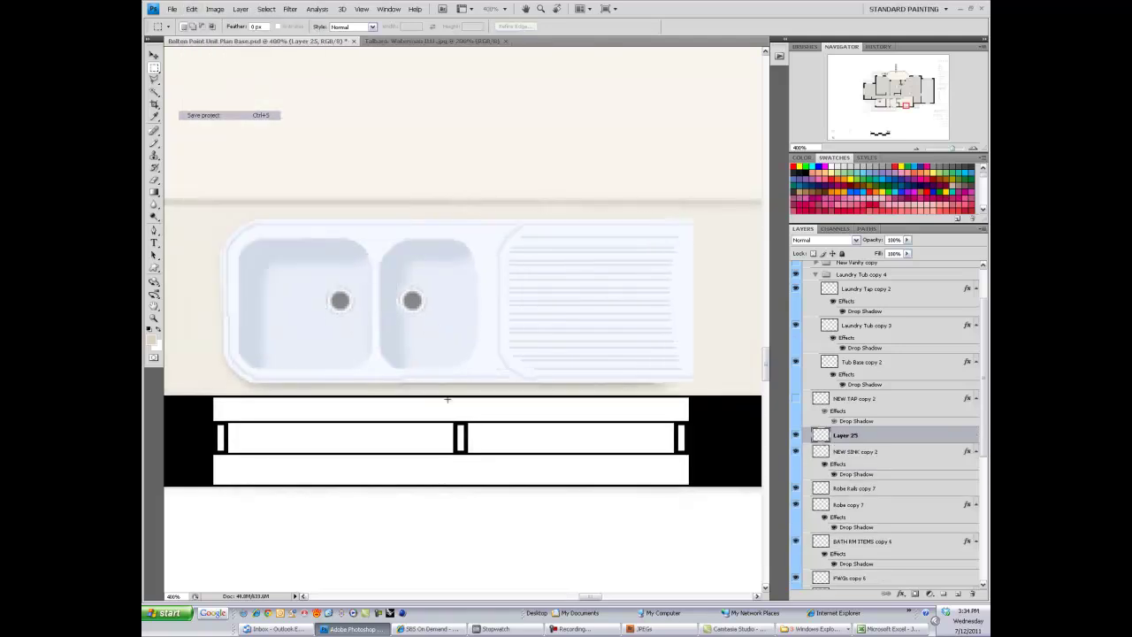
{"action": "mouse_move", "coordinate": [402, 356]}
{"action": "left_mouse_down"}
{"action": "mouse_move", "coordinate": [286, 351]}
{"action": "mouse_move", "coordinate": [419, 134]}
{"action": "left_mouse_up"}
{"action": "scroll", "coordinate": [420, 134], "scroll_direction": "up", "scroll_amount": 3}
- Move the NEW SINK copy 2 layer up onto the kitchen bench
{"action": "left_click", "coordinate": [619, 466], "text": "ctrl"}
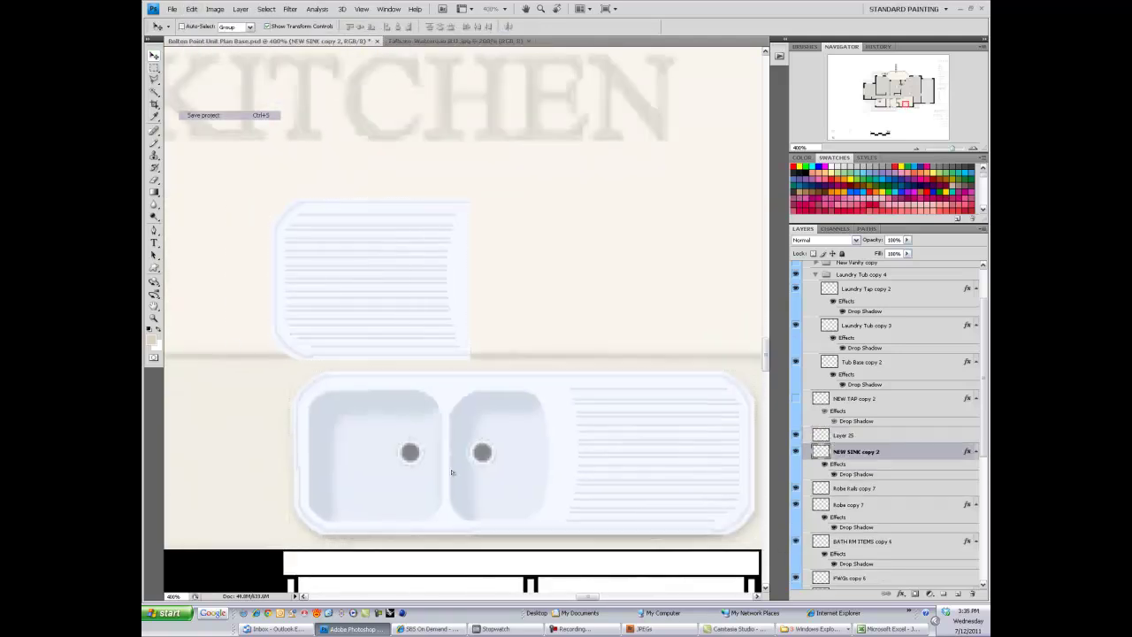
{"action": "left_click_drag", "start_coordinate": [619, 466], "coordinate": [617, 293]}
{"action": "scroll", "coordinate": [733, 405], "scroll_direction": "right", "scroll_amount": 5}
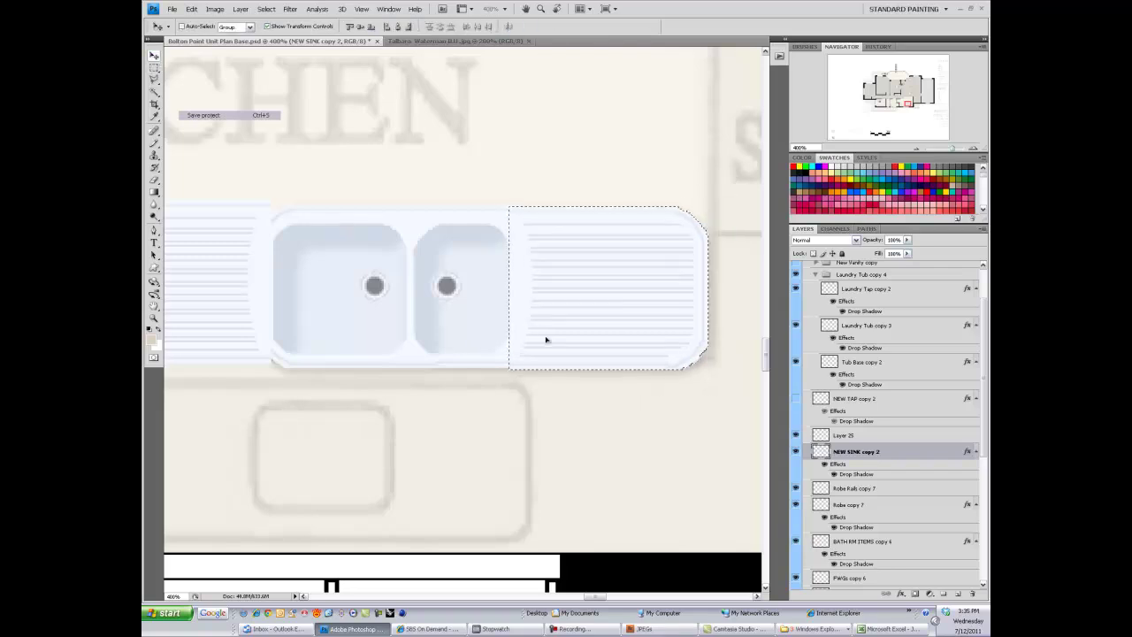
{"action": "left_click_drag", "start_coordinate": [546, 339], "coordinate": [424, 331]}
{"action": "scroll", "coordinate": [266, 311], "scroll_direction": "left", "scroll_amount": 3}
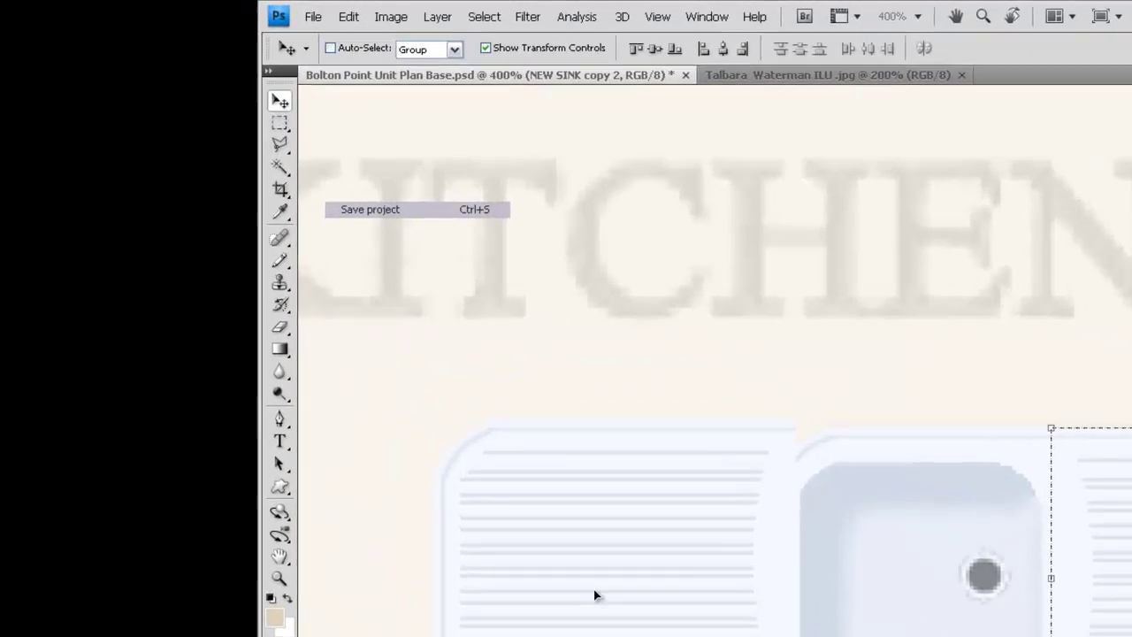
- Copy part of the sink on Layer 25 into a new layer and shrink it slightly
{"action": "left_click", "coordinate": [326, 326], "text": "ctrl"}
{"action": "left_click", "coordinate": [155, 68]}
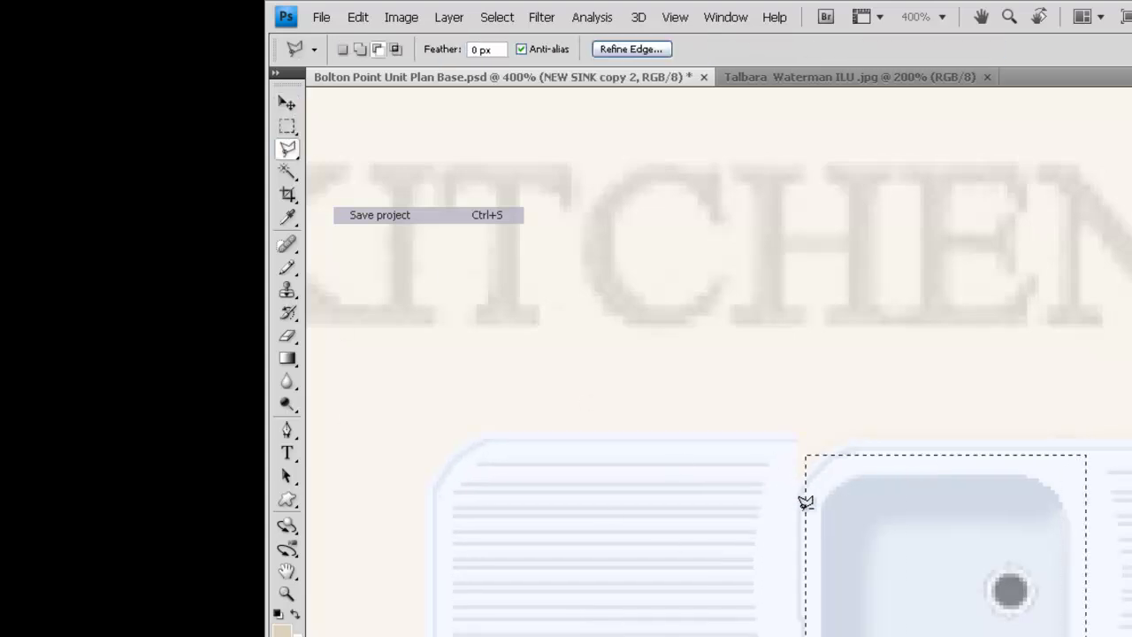
{"action": "left_click", "coordinate": [358, 17]}
{"action": "left_click", "coordinate": [372, 145]}
{"action": "key", "text": "ctrl+v"}
{"action": "key", "text": "v"}
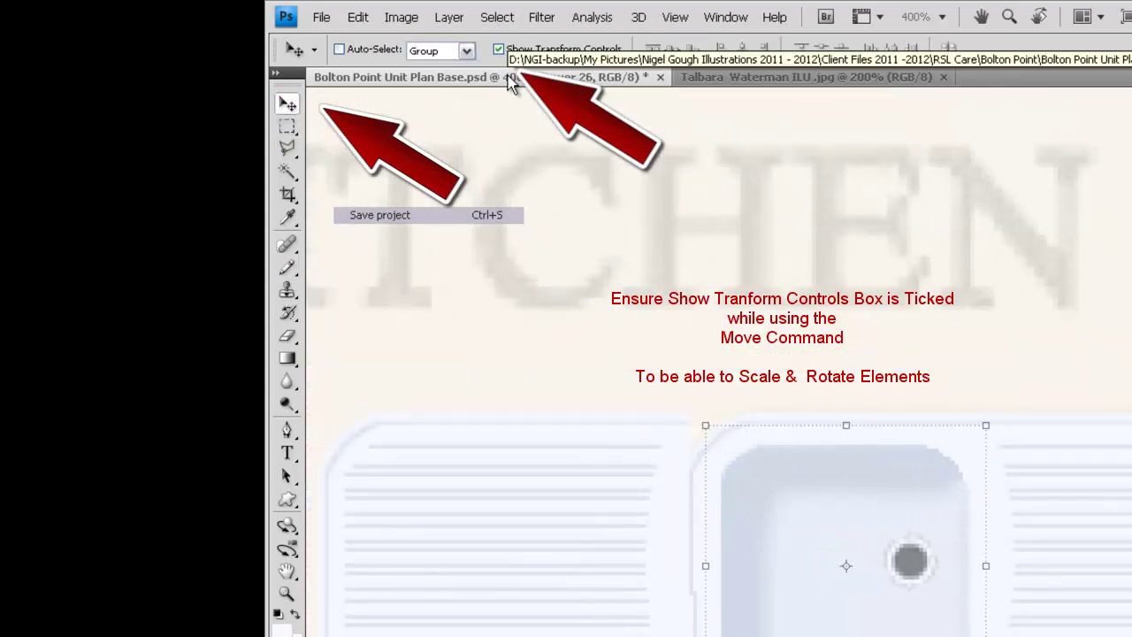
{"action": "left_click_drag", "start_coordinate": [804, 627], "coordinate": [779, 630]}
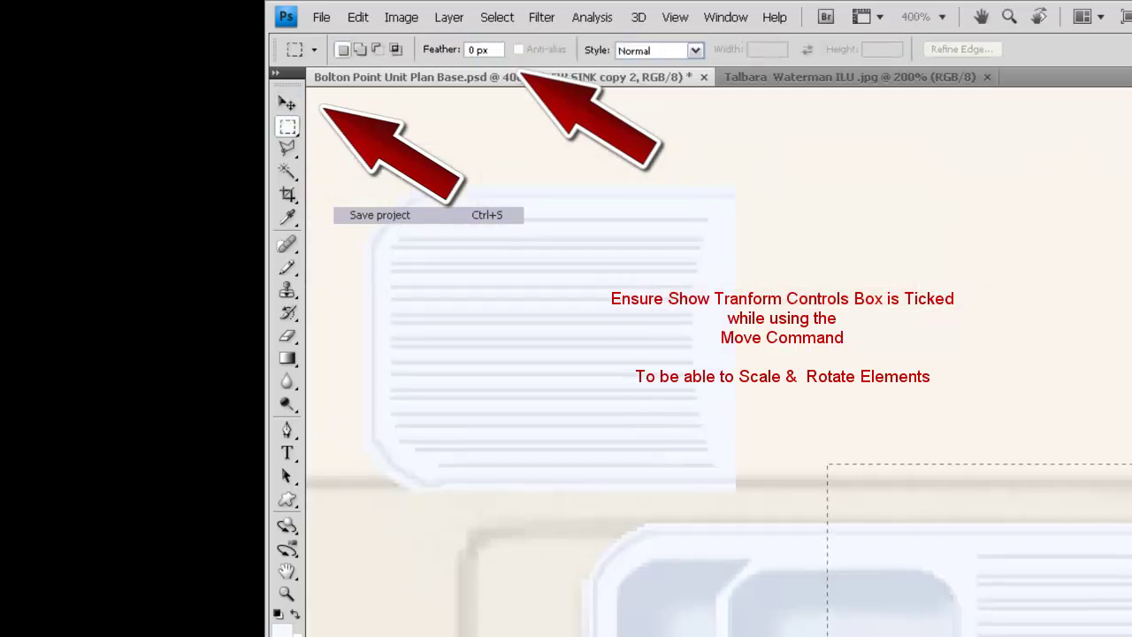
{"action": "key", "text": "v"}
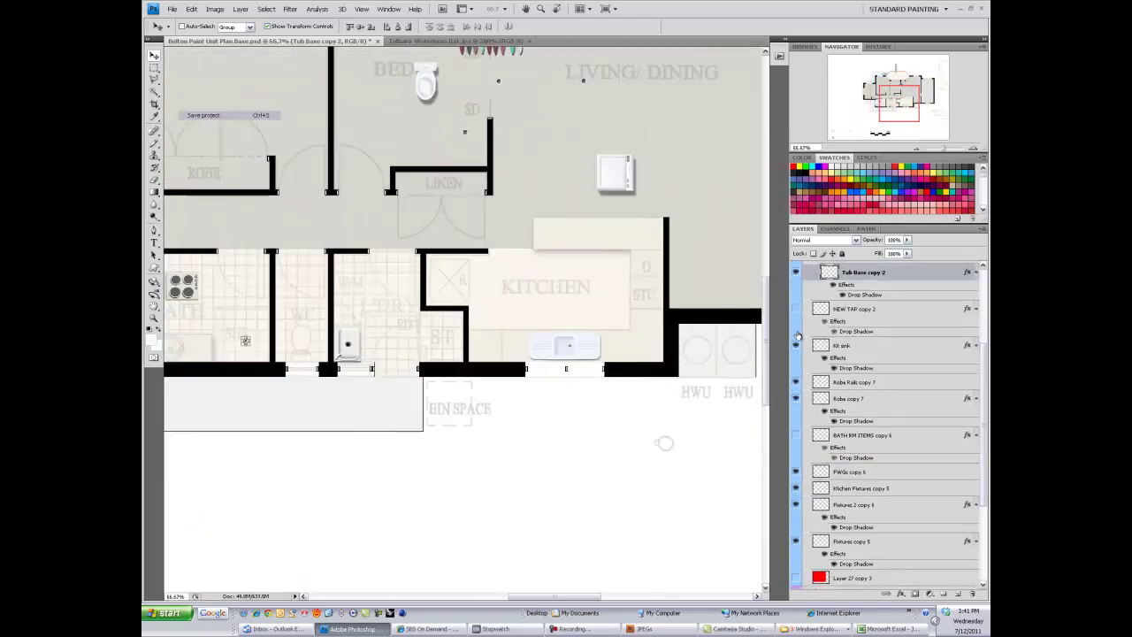
{"action": "left_click", "coordinate": [845, 382]}
{"action": "left_click", "coordinate": [845, 398], "text": "shift"}
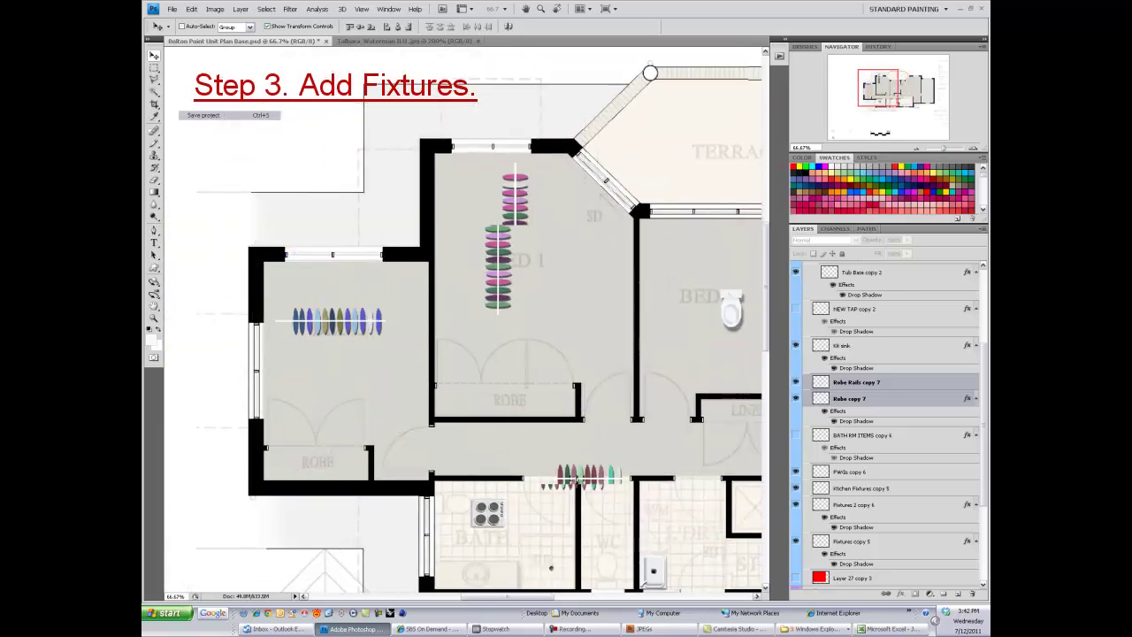
- Zoom in on the Bed 1 robe rail and hangers, then back out to the whole plan
{"action": "key", "text": "ctrl+plus"}
{"action": "key", "text": "ctrl+plus"}
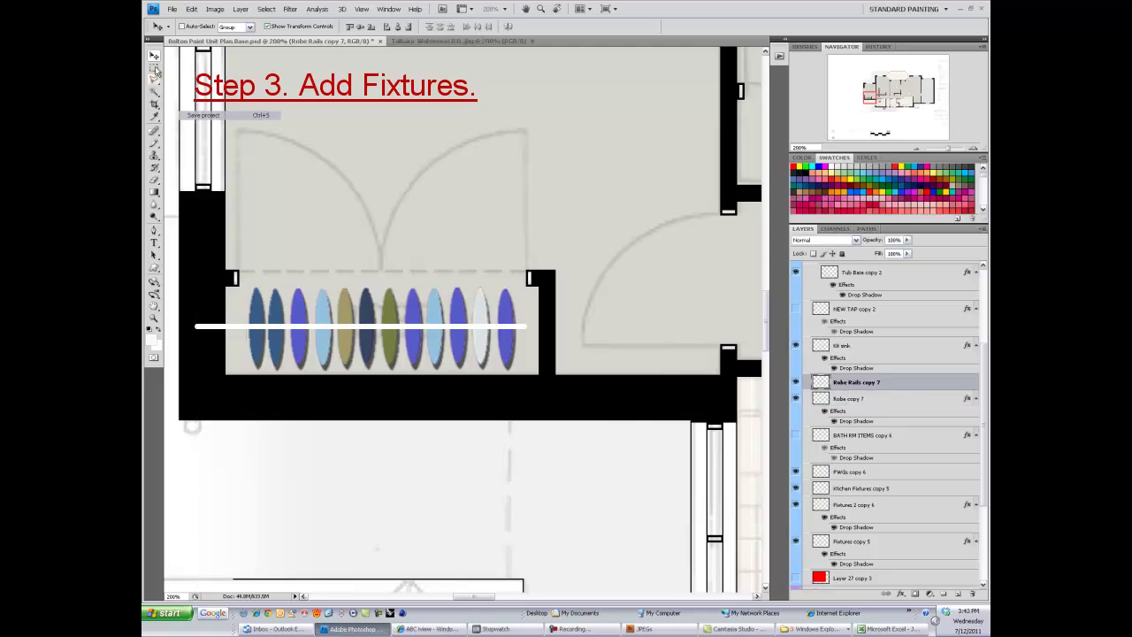
{"action": "key", "text": "ctrl+minus"}
{"action": "key", "text": "ctrl+minus"}
{"action": "key", "text": "ctrl+minus"}
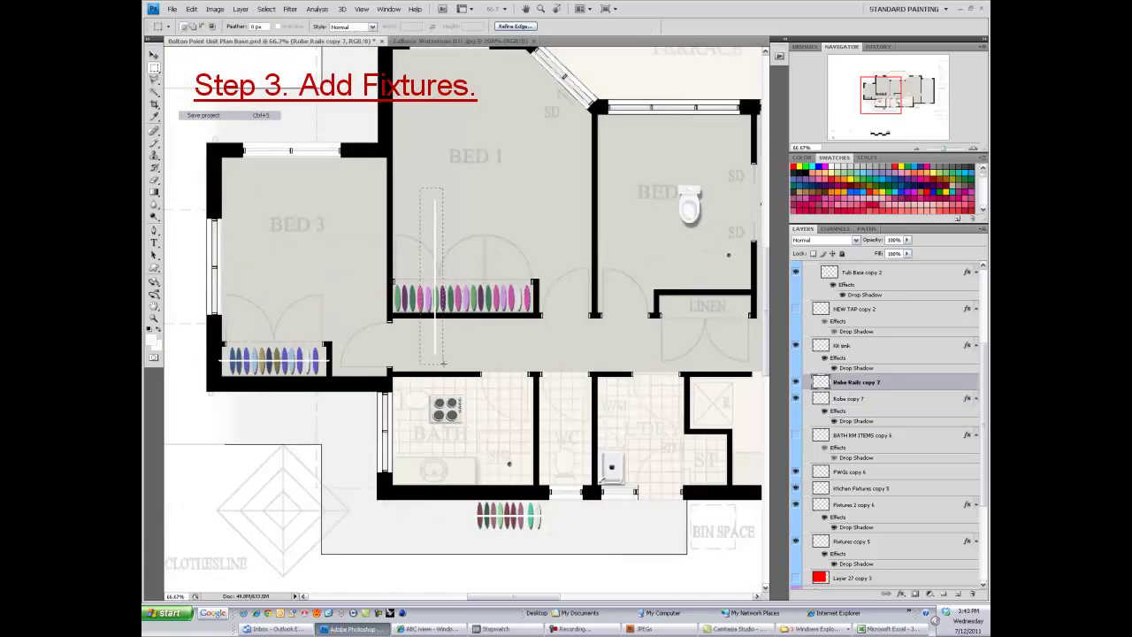
{"action": "scroll", "coordinate": [425, 304], "scroll_direction": "up", "scroll_amount": 2}
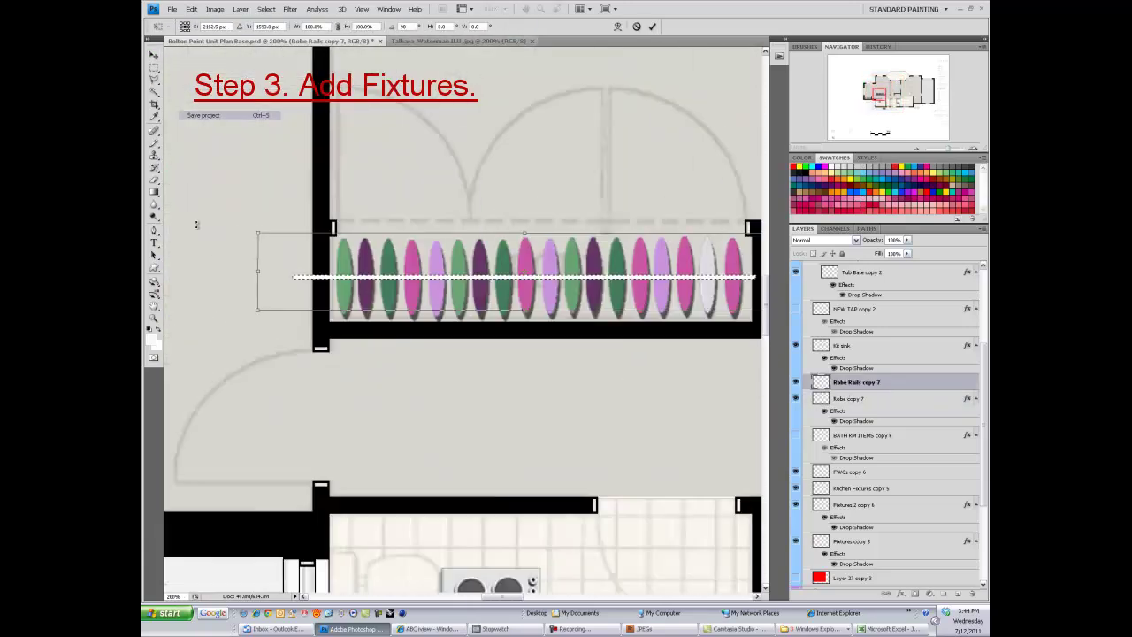
{"action": "key", "text": "ctrl+minus"}
{"action": "key", "text": "ctrl+minus"}
{"action": "key", "text": "ctrl+minus"}
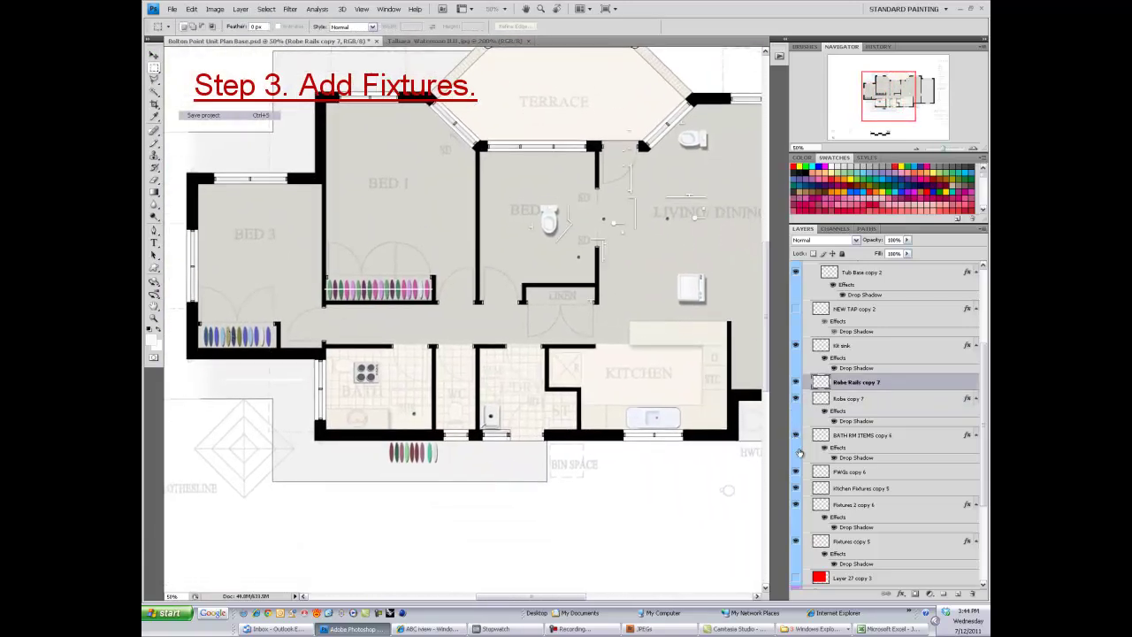
- Commit the shower tap's rotation on BATH RM ITEMS copy 6 and select the FWGs copy 6 layer
{"action": "left_click", "coordinate": [419, 350], "text": "ctrl"}
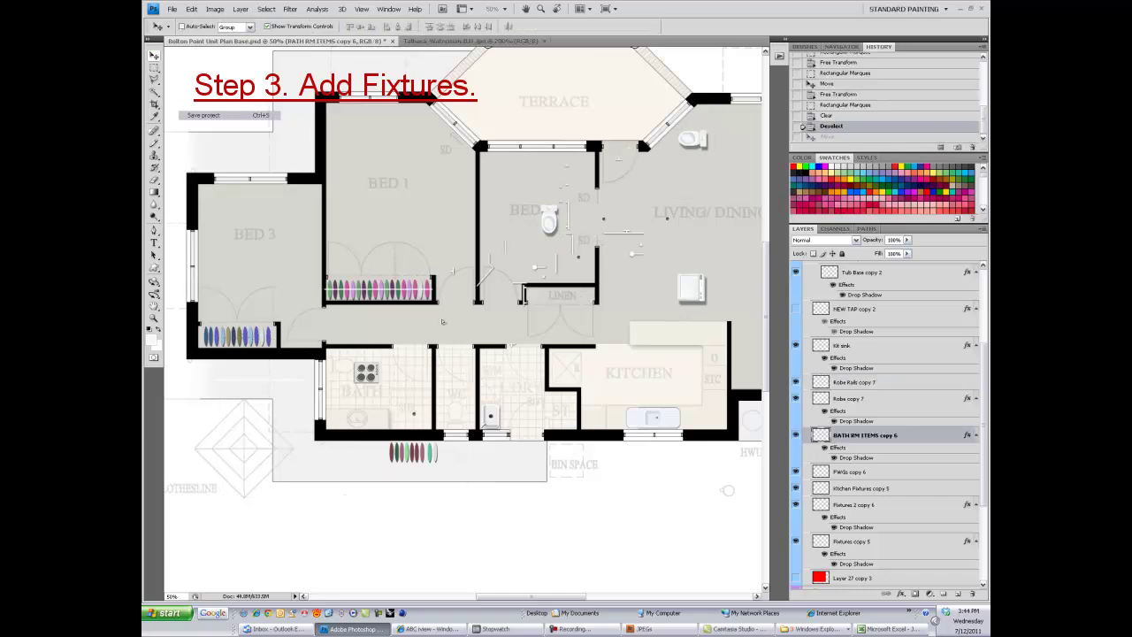
{"action": "scroll", "coordinate": [418, 349], "scroll_direction": "up", "scroll_amount": 2}
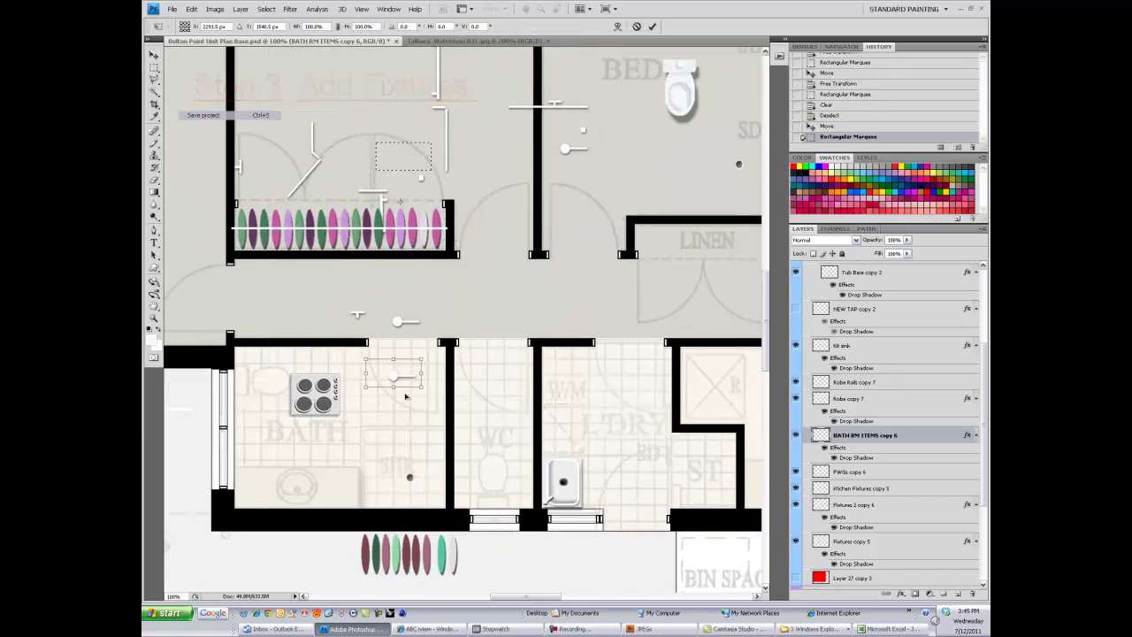
{"action": "scroll", "coordinate": [405, 396], "scroll_direction": "up", "scroll_amount": 2}
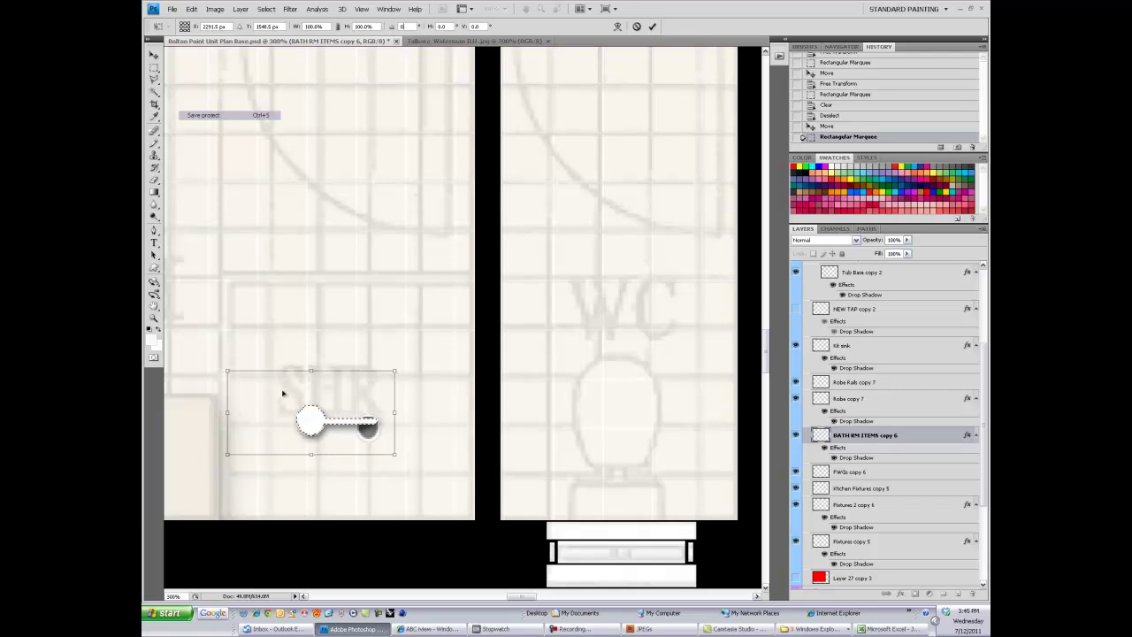
{"action": "key", "text": "Return"}
{"action": "key", "text": "alt+bracketleft"}
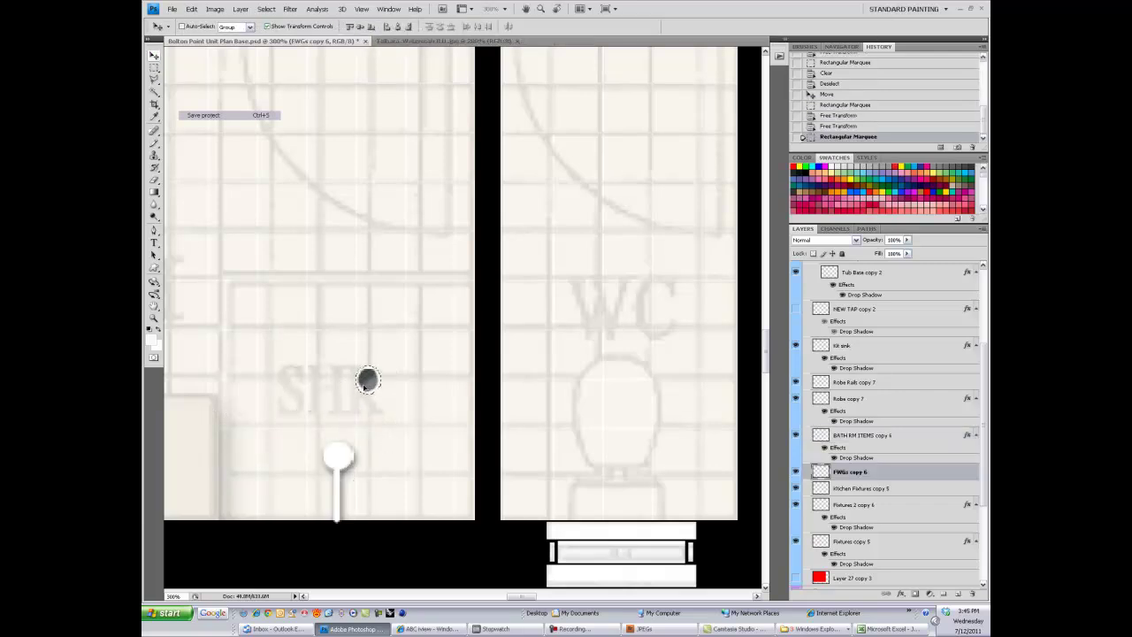
{"action": "scroll", "coordinate": [367, 381], "scroll_direction": "down", "scroll_amount": 5}
{"action": "scroll", "coordinate": [334, 165], "scroll_direction": "up", "scroll_amount": 3}
- Marquee the shower tap, move it into the bathroom's shower area, and deselect
{"action": "key", "text": "m"}
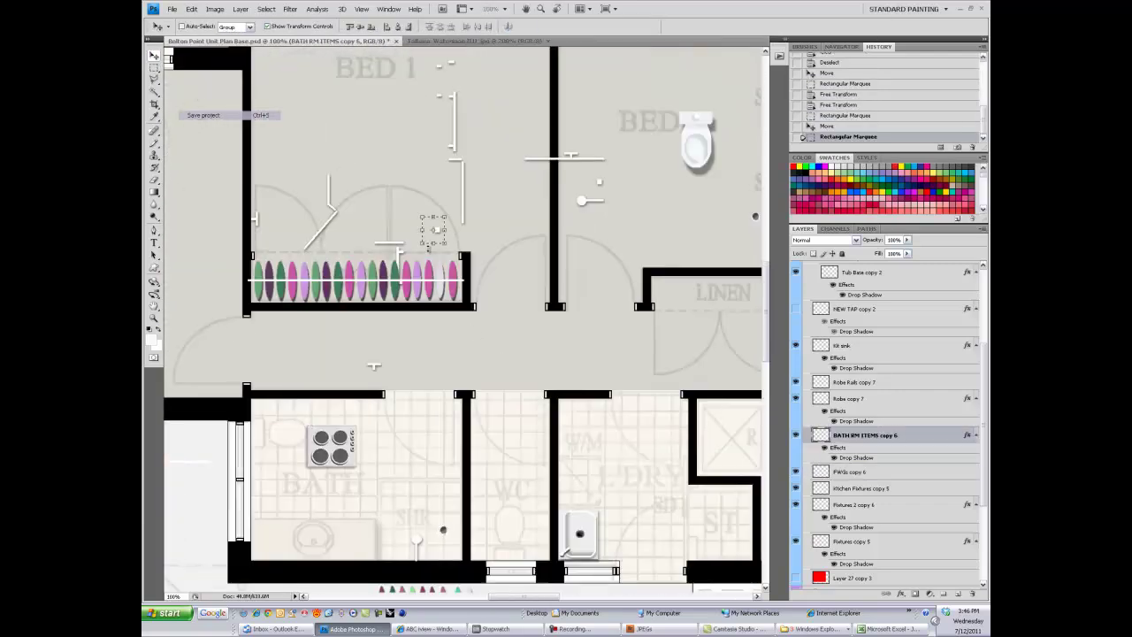
{"action": "left_click_drag", "start_coordinate": [429, 249], "coordinate": [301, 413]}
{"action": "scroll", "coordinate": [301, 413], "scroll_direction": "up", "scroll_amount": 2}
{"action": "scroll", "coordinate": [278, 286], "scroll_direction": "up", "scroll_amount": 1}
{"action": "scroll", "coordinate": [278, 286], "scroll_direction": "down", "scroll_amount": 4}
{"action": "scroll", "coordinate": [262, 330], "scroll_direction": "up", "scroll_amount": 1}
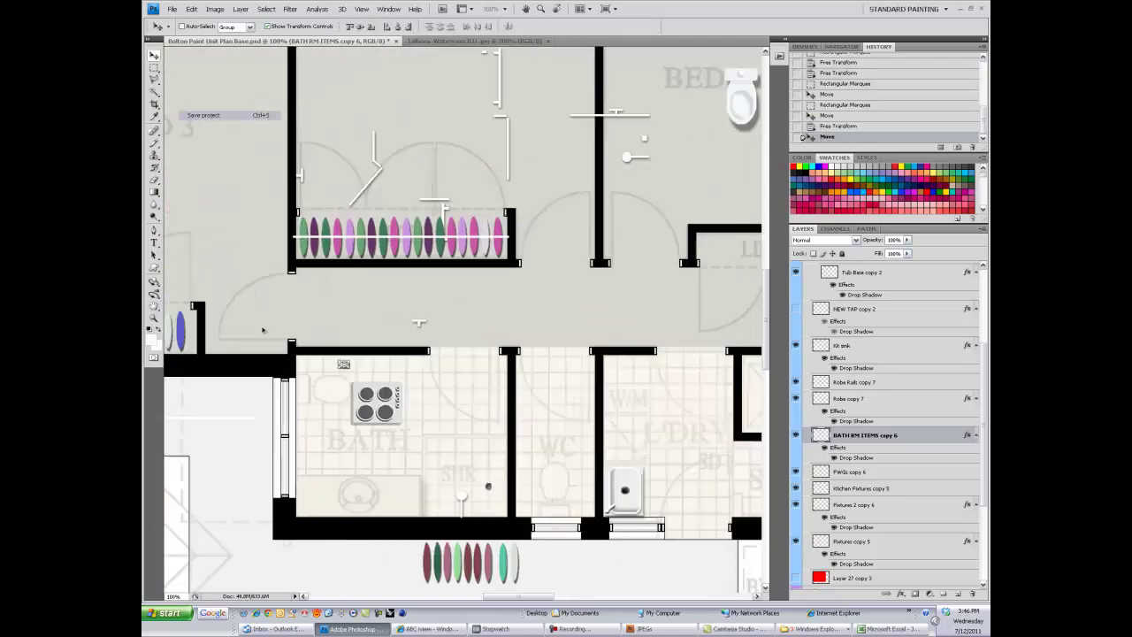
{"action": "scroll", "coordinate": [262, 330], "scroll_direction": "up", "scroll_amount": 1}
{"action": "key", "text": "m"}
{"action": "key", "text": "ctrl+d"}
{"action": "scroll", "coordinate": [262, 330], "scroll_direction": "down", "scroll_amount": 3}
{"action": "key", "text": "ctrl+d"}
{"action": "key", "text": "v"}
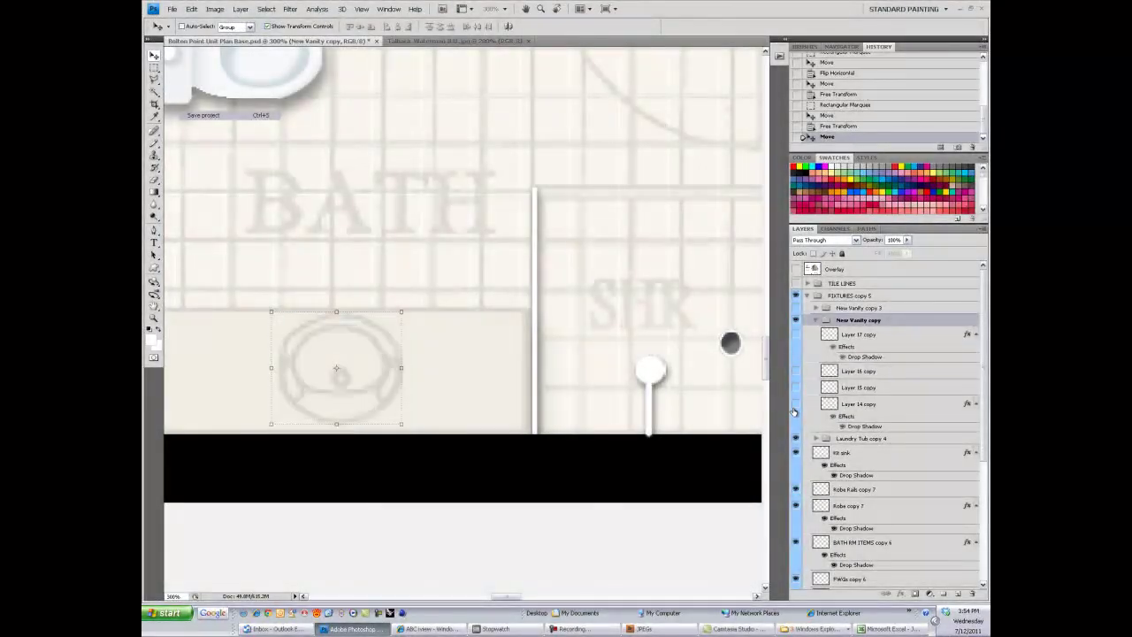
- Fill an oval basin bowl with white on a new layer
{"action": "left_click", "coordinate": [958, 593]}
{"action": "left_click_drag", "start_coordinate": [282, 374], "coordinate": [282, 376]}
{"action": "left_click", "coordinate": [151, 328]}
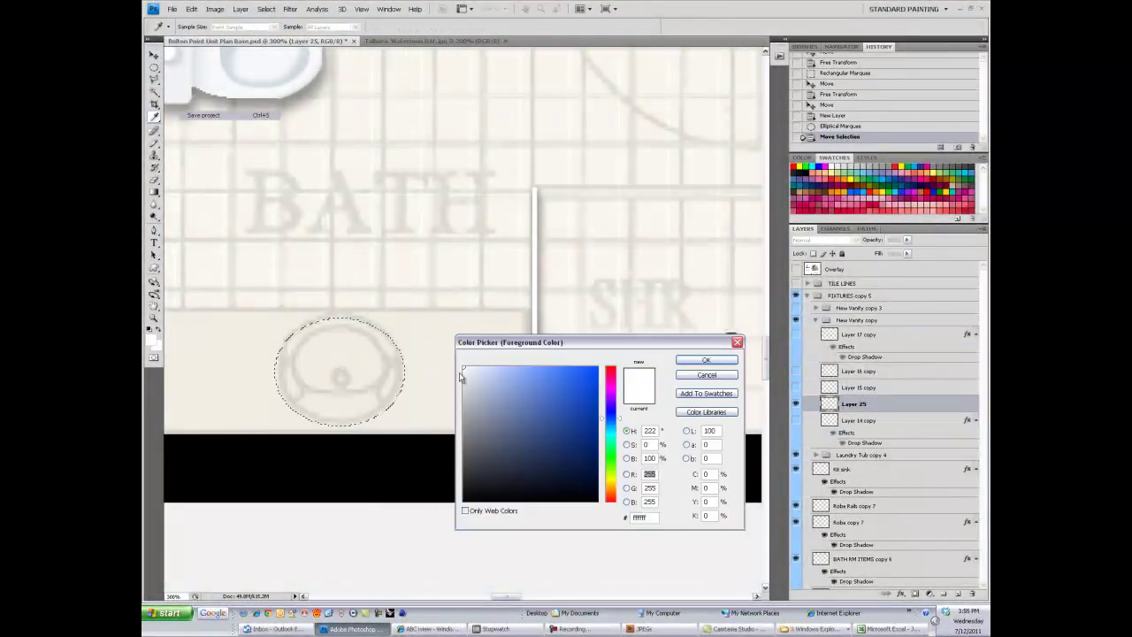
{"action": "key", "text": "Return"}
{"action": "key", "text": "alt+BackSpace"}
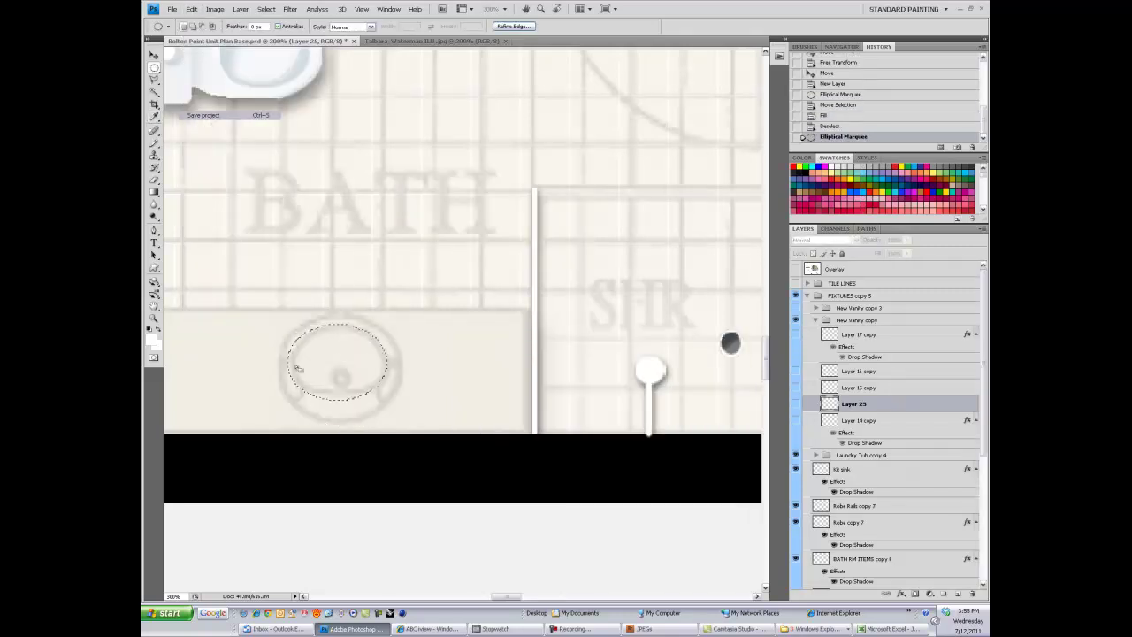
- On another new layer, pick an off-white colour and paint the dark drain into the basin
{"action": "left_click", "coordinate": [947, 585]}
{"action": "left_click_drag", "start_coordinate": [297, 368], "coordinate": [299, 371]}
{"action": "left_click", "coordinate": [191, 9]}
{"action": "left_click", "coordinate": [212, 146]}
{"action": "left_click", "coordinate": [537, 156]}
{"action": "left_click", "coordinate": [151, 338]}
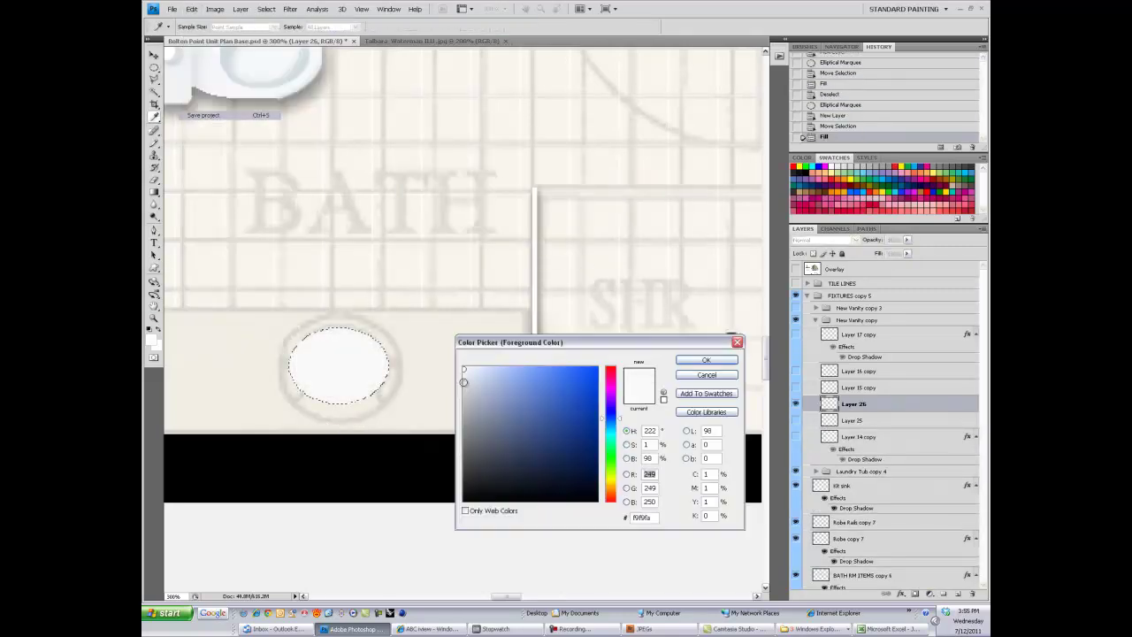
{"action": "key", "text": "Return"}
{"action": "key", "text": "b"}
{"action": "left_click", "coordinate": [281, 380]}
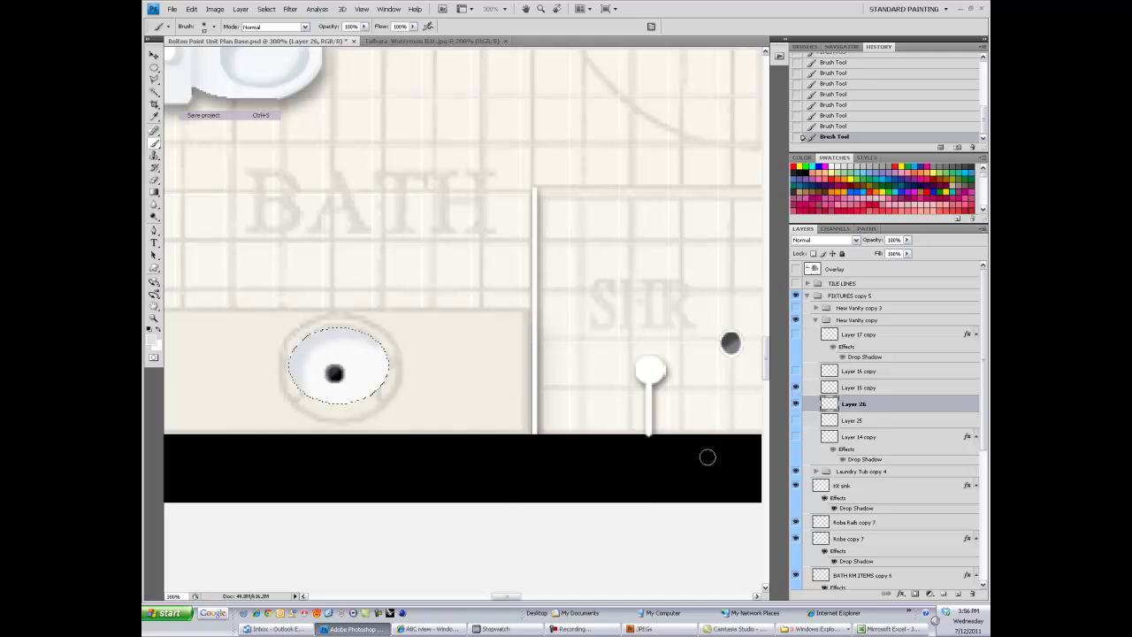
- Resize and nudge the drain with Free Transform so it sits inside the basin
{"action": "key", "text": "alt+bracketright"}
{"action": "key", "text": "ctrl+plus"}
{"action": "key", "text": "ctrl+plus"}
{"action": "key", "text": "ctrl+t"}
{"action": "key", "text": "ctrl+minus"}
{"action": "key", "text": "ctrl+minus"}
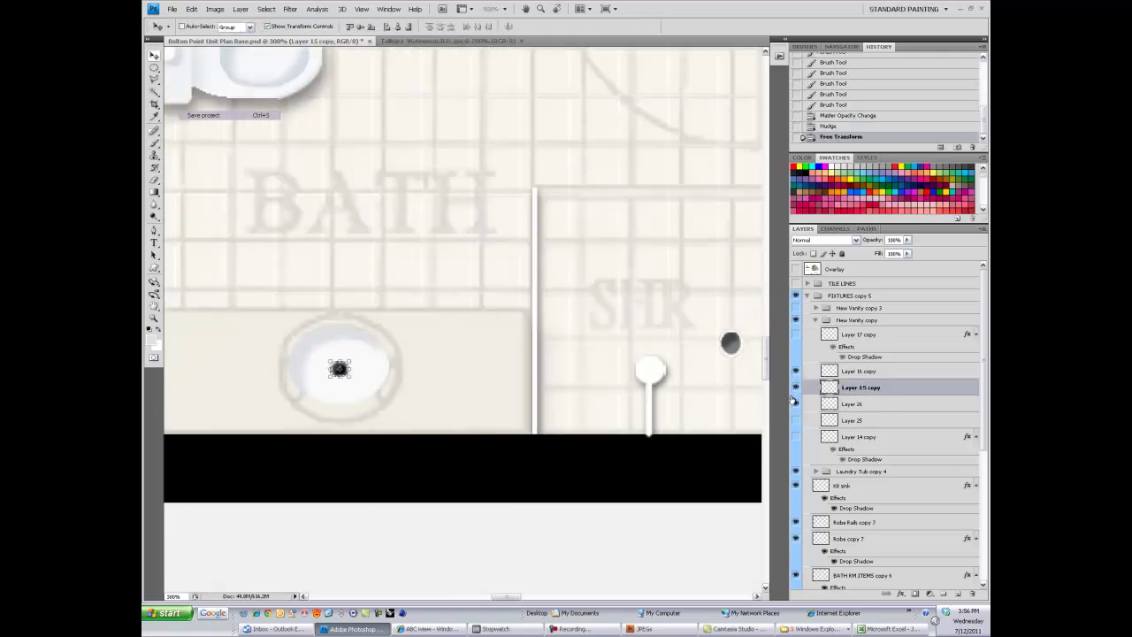
{"action": "key", "text": "ctrl+plus"}
{"action": "key", "text": "ctrl+plus"}
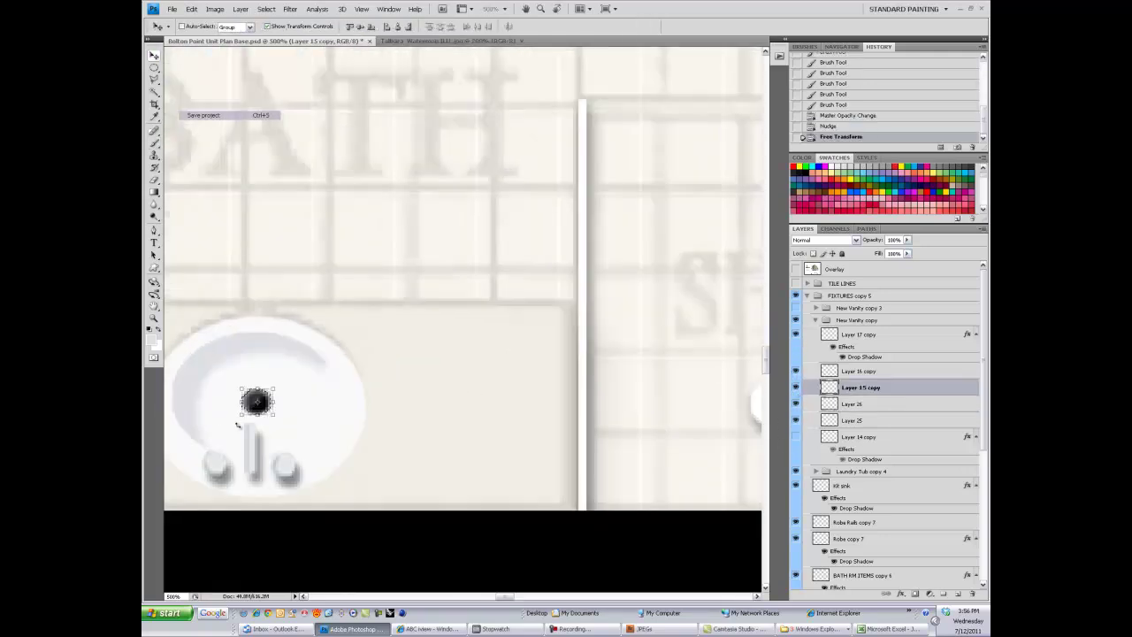
- Give the drain layer a drop shadow, collapse the vanity layers, and zoom out
{"action": "double_click", "coordinate": [875, 425]}
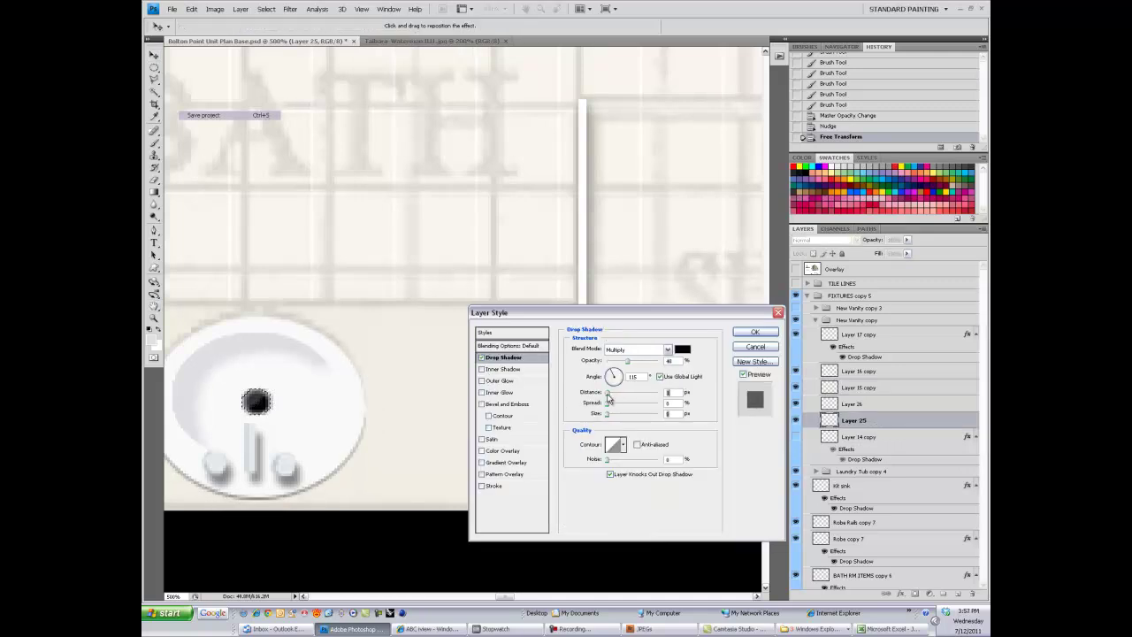
{"action": "key", "text": "Return"}
{"action": "key", "text": "ctrl+minus"}
{"action": "key", "text": "ctrl+minus"}
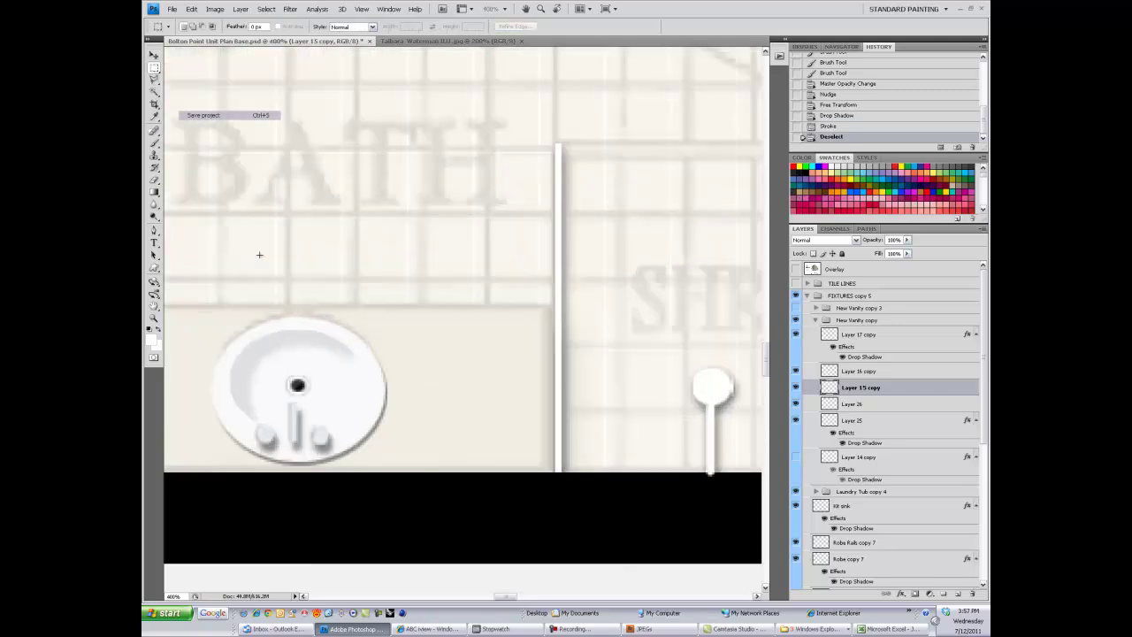
{"action": "left_click", "coordinate": [815, 320]}
{"action": "key", "text": "ctrl+minus"}
{"action": "key", "text": "ctrl+minus"}
{"action": "key", "text": "ctrl+minus"}
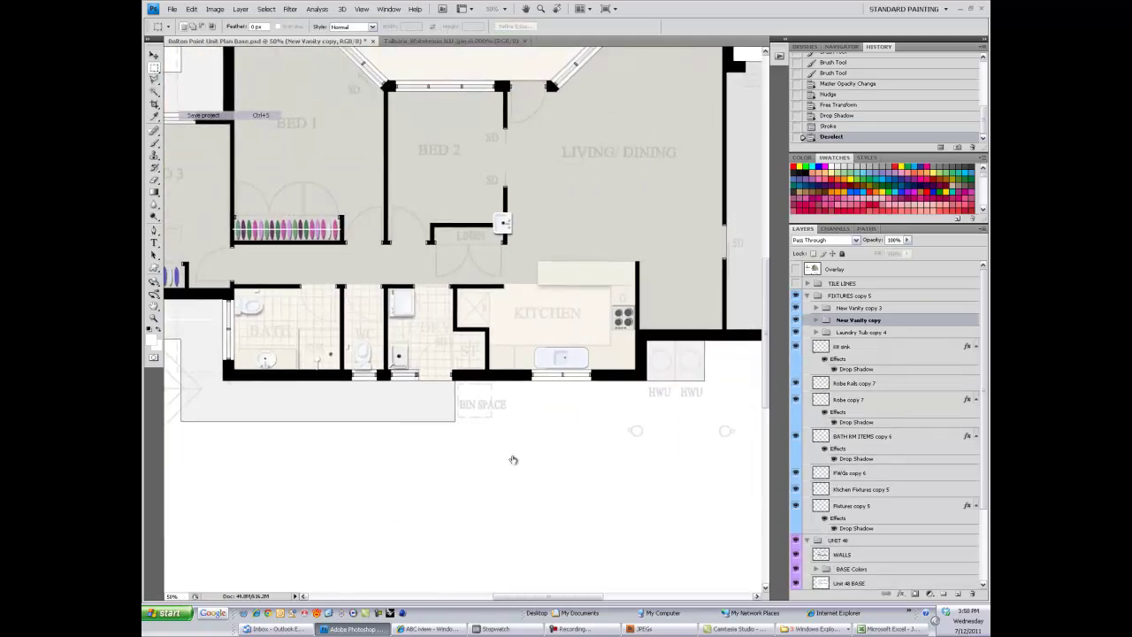
- Move the FIXTURES copy 5 group into the UNIT 48 group
{"action": "left_click", "coordinate": [807, 295]}
{"action": "left_click", "coordinate": [853, 336]}
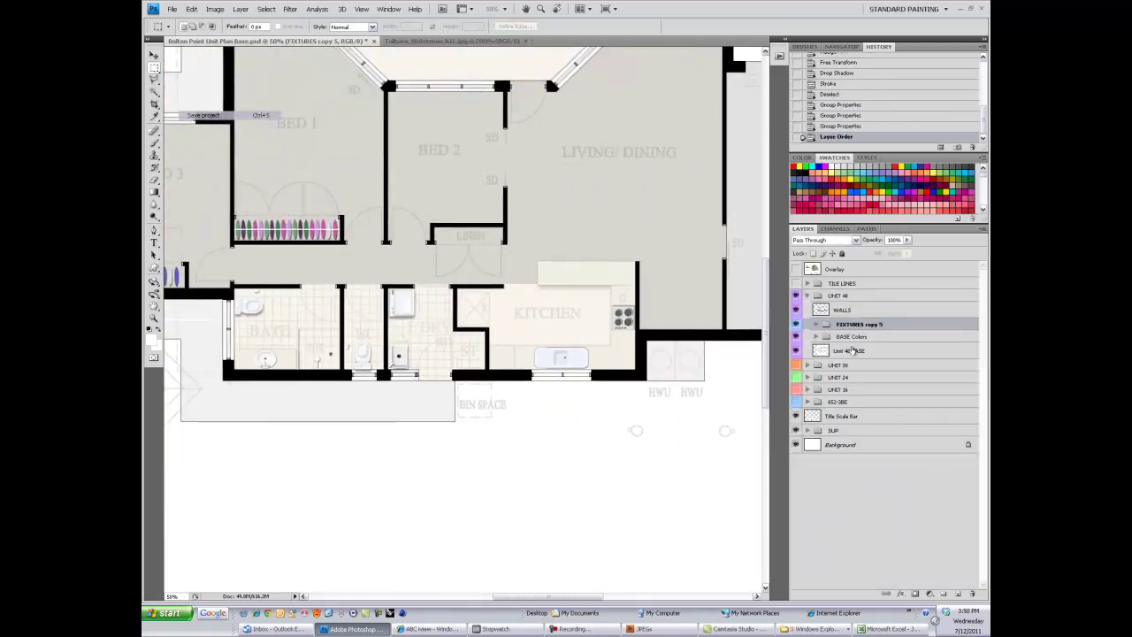
{"action": "key", "text": "ctrl+bracketright"}
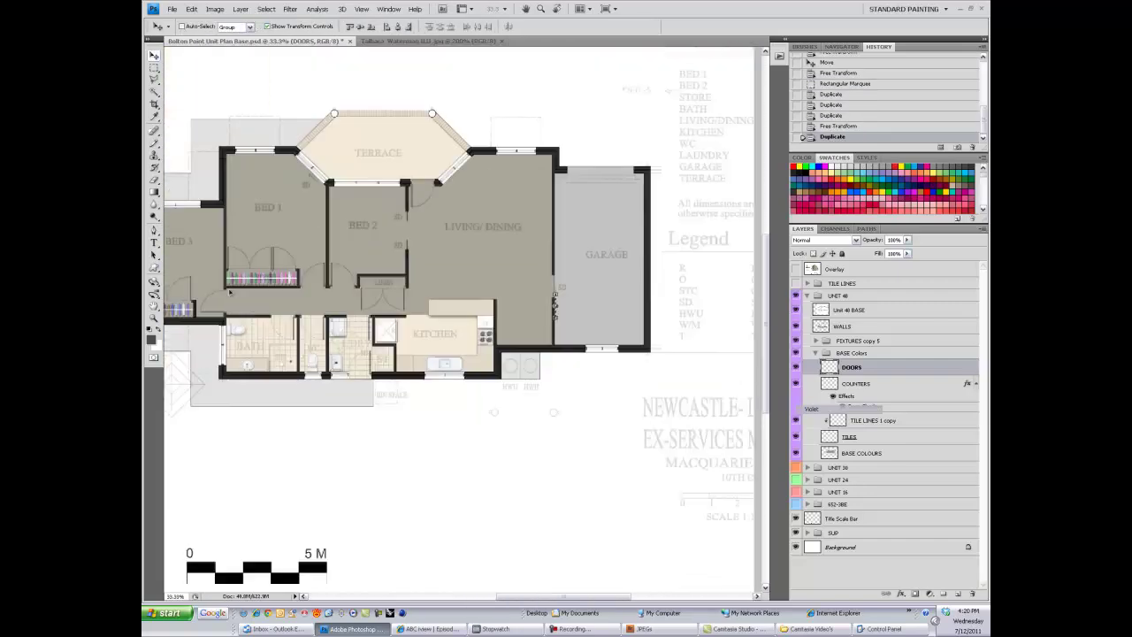
- Add a drop shadow to DOORS, then Magic Wand-select an area and fill it
{"action": "double_click", "coordinate": [872, 370]}
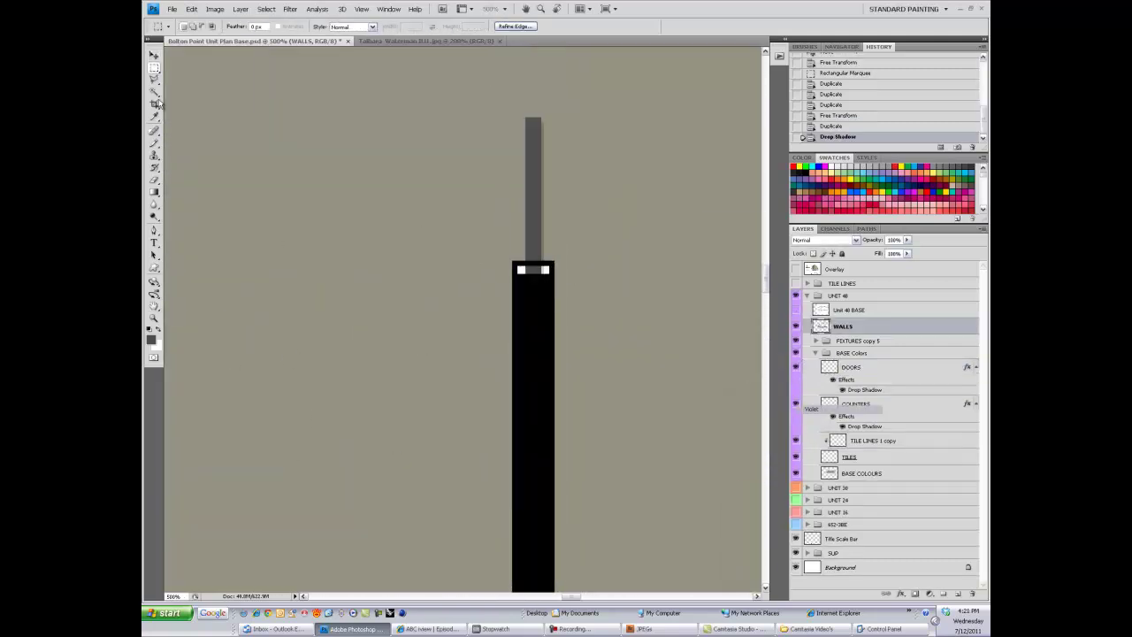
{"action": "left_click", "coordinate": [154, 91]}
{"action": "left_click", "coordinate": [191, 9]}
{"action": "key", "text": "ctrl+minus"}
{"action": "key", "text": "ctrl+minus"}
{"action": "key", "text": "ctrl+minus"}
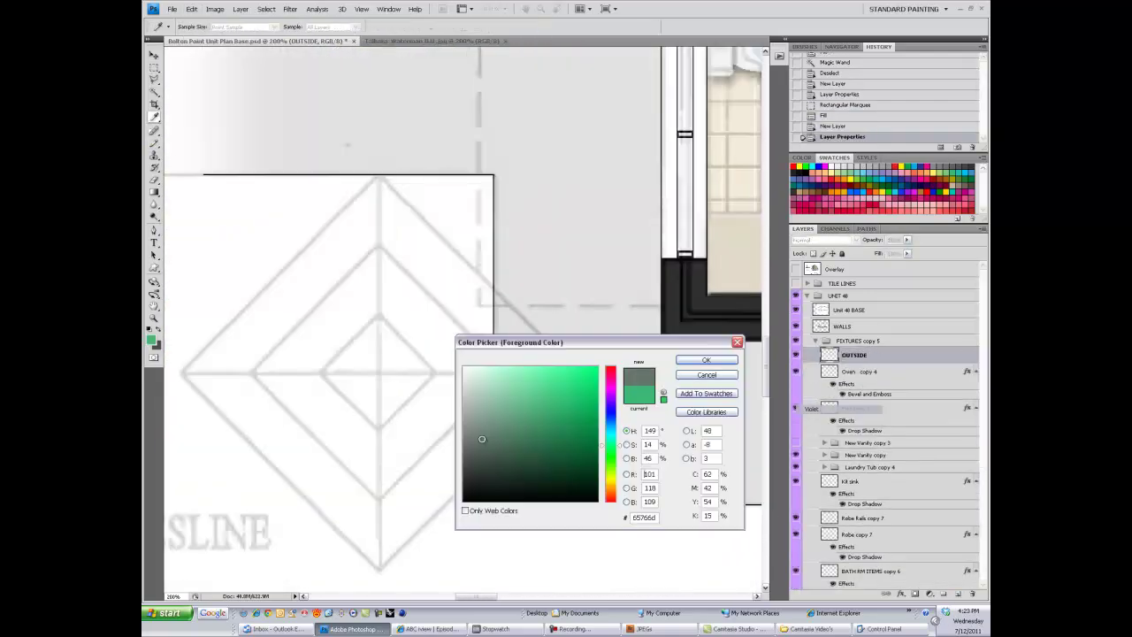
- Draw a grey line across the clothesline and give it a drop shadow
{"action": "left_click_drag", "start_coordinate": [578, 373], "coordinate": [182, 389]}
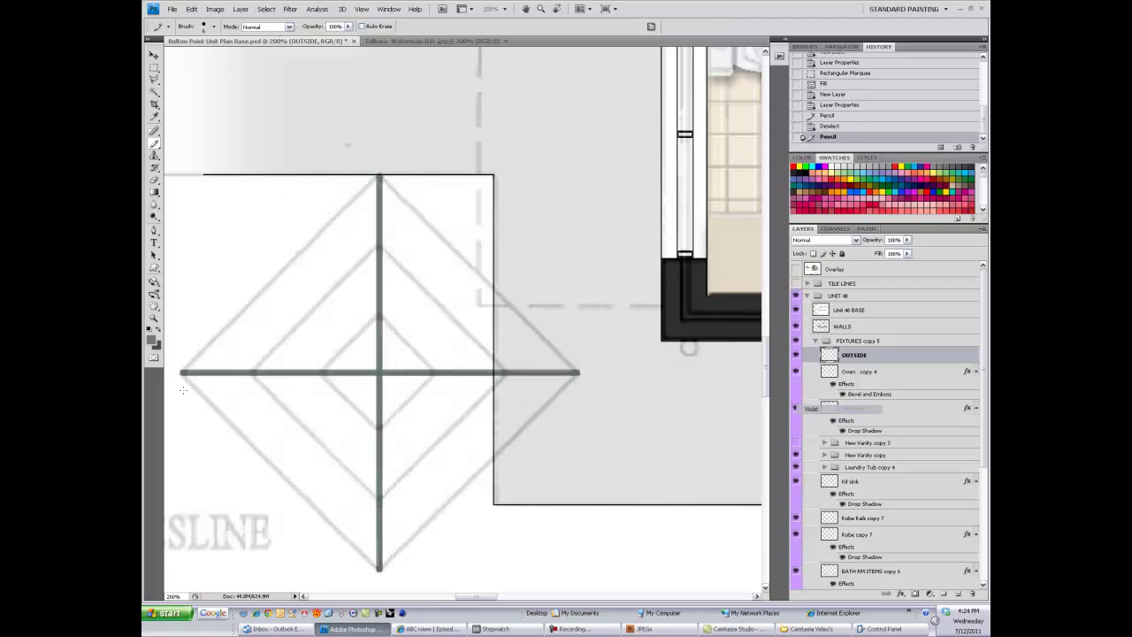
{"action": "double_click", "coordinate": [800, 493]}
{"action": "key", "text": "Return"}
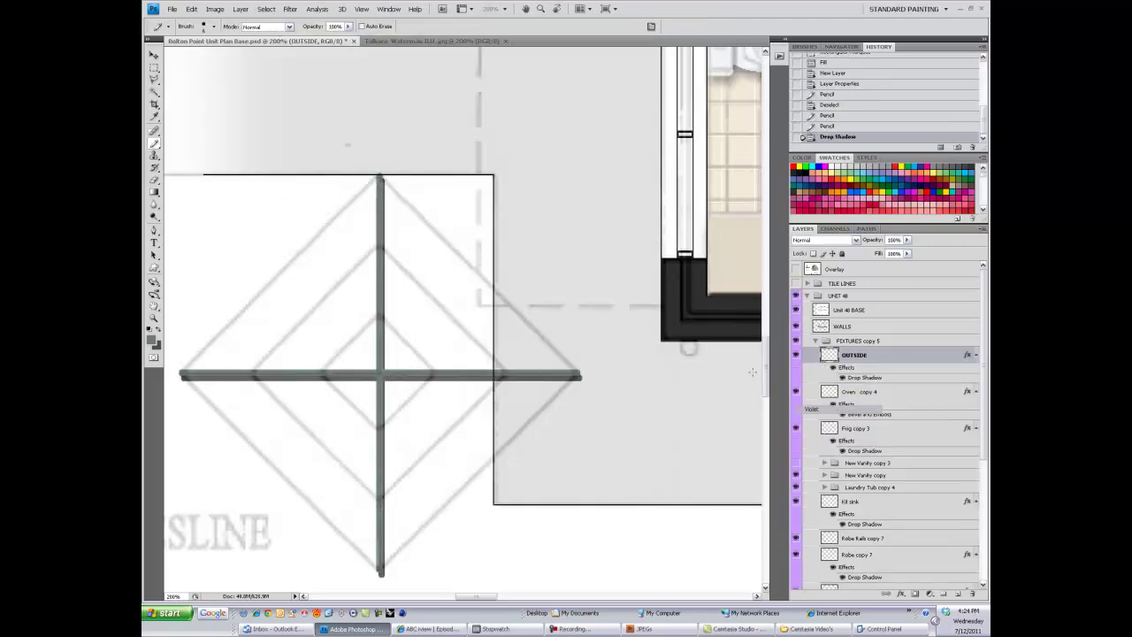
- Trace the small, middle and large outer clothesline diamonds around the cross
{"action": "key", "text": "ctrl+plus"}
{"action": "mouse_move", "coordinate": [416, 249]}
{"action": "left_mouse_down"}
{"action": "mouse_move", "coordinate": [527, 358]}
{"action": "mouse_move", "coordinate": [305, 354]}
{"action": "left_mouse_up"}
{"action": "left_click_drag", "start_coordinate": [309, 365], "coordinate": [416, 473]}
{"action": "left_click_drag", "start_coordinate": [425, 473], "coordinate": [531, 372]}
{"action": "left_click_drag", "start_coordinate": [362, 182], "coordinate": [581, 404]}
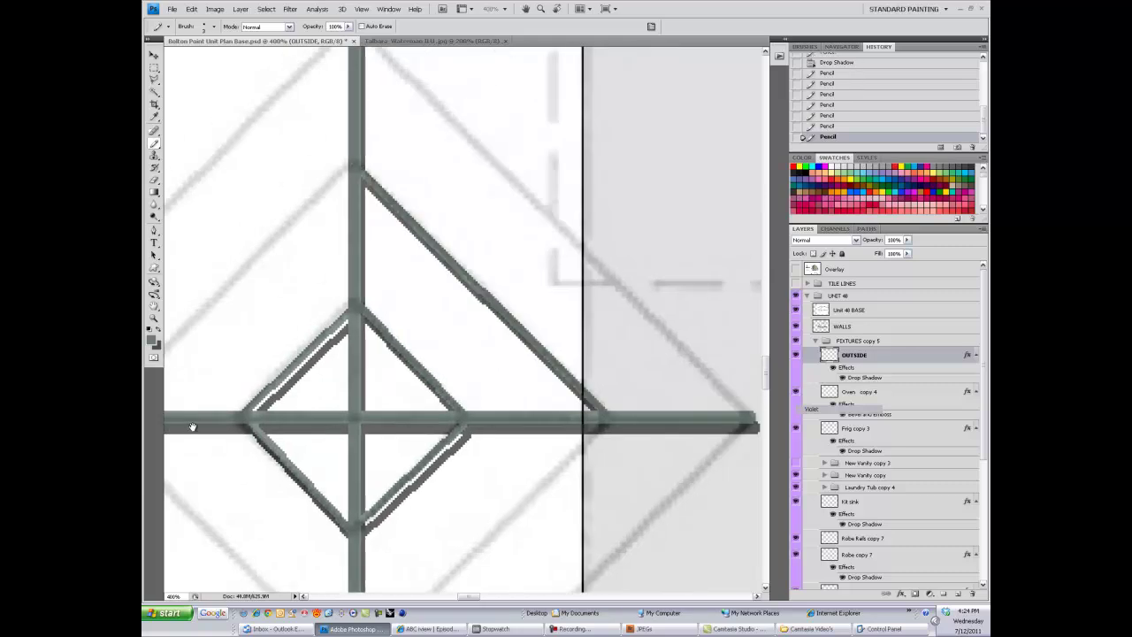
{"action": "left_click_drag", "start_coordinate": [531, 84], "coordinate": [289, 328]}
{"action": "left_click_drag", "start_coordinate": [288, 341], "coordinate": [531, 593]}
{"action": "key", "text": "ctrl+minus"}
{"action": "key", "text": "ctrl+plus"}
{"action": "key", "text": "ctrl+minus"}
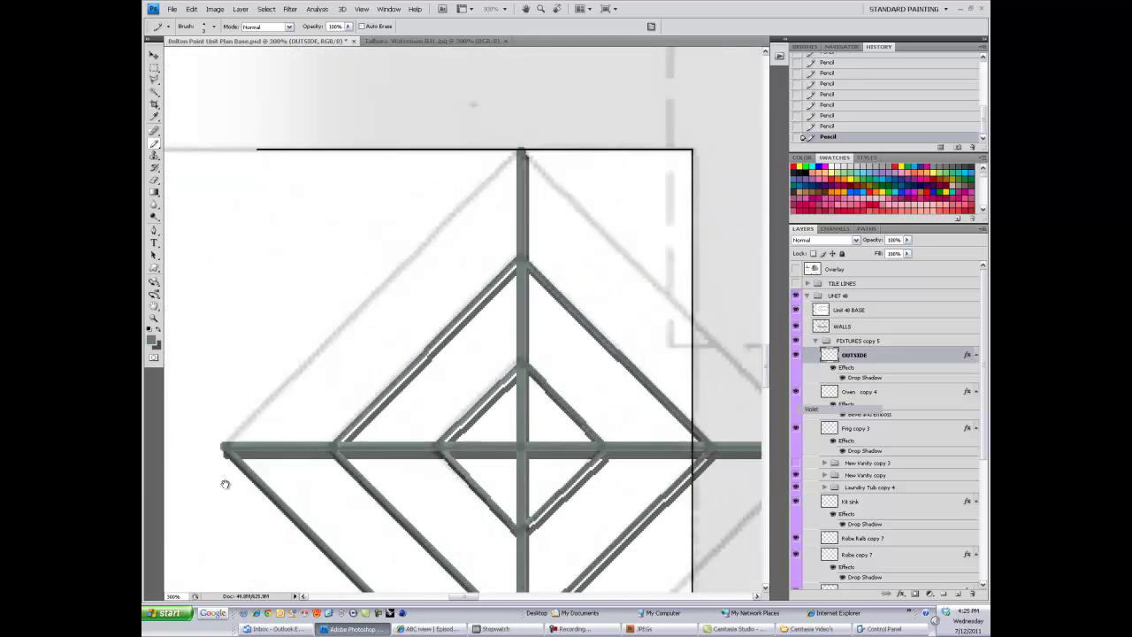
{"action": "left_click_drag", "start_coordinate": [222, 450], "coordinate": [518, 610]}
{"action": "key", "text": "ctrl+plus"}
- Adjust the clothesline drop shadow and switch to a darker grey-green, finer brush
{"action": "double_click", "coordinate": [894, 380]}
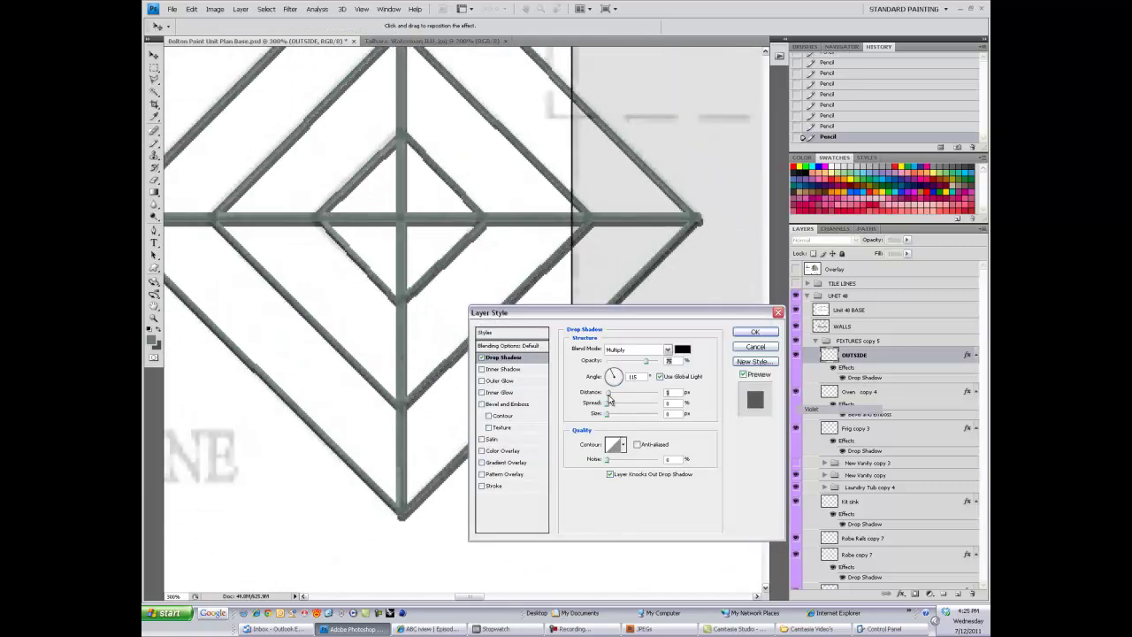
{"action": "left_click", "coordinate": [747, 340]}
{"action": "left_click", "coordinate": [154, 340]}
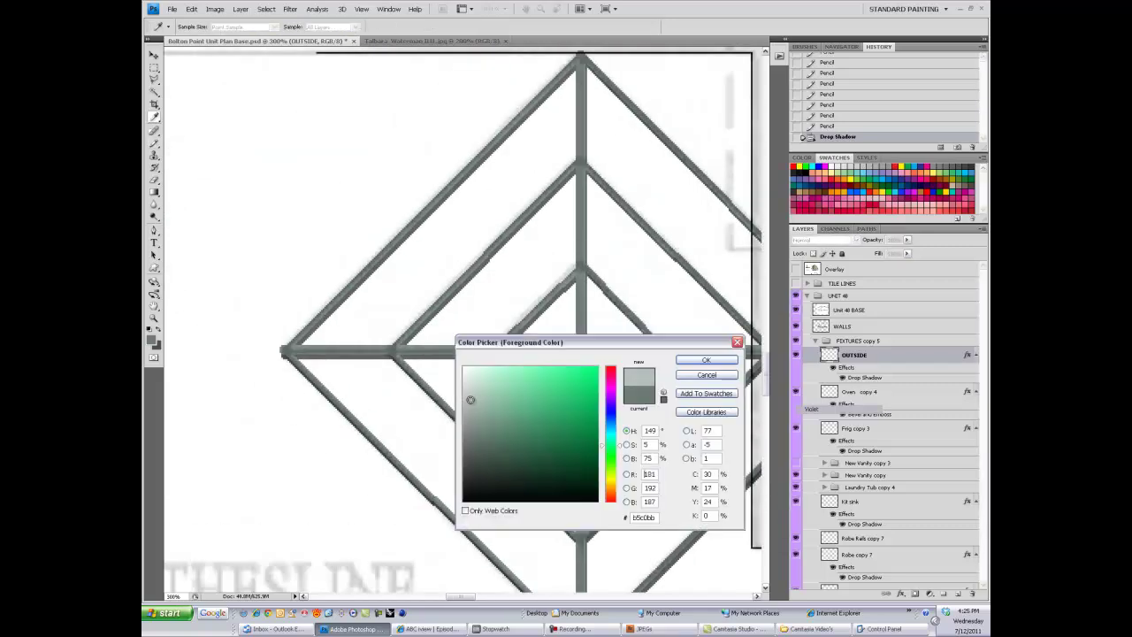
{"action": "left_click", "coordinate": [720, 361]}
{"action": "right_click", "coordinate": [446, 396]}
{"action": "left_click", "coordinate": [214, 26]}
- Move the CLOTHSLINE layer above the WALLS layer
{"action": "scroll", "coordinate": [445, 277], "scroll_direction": "down", "scroll_amount": 5}
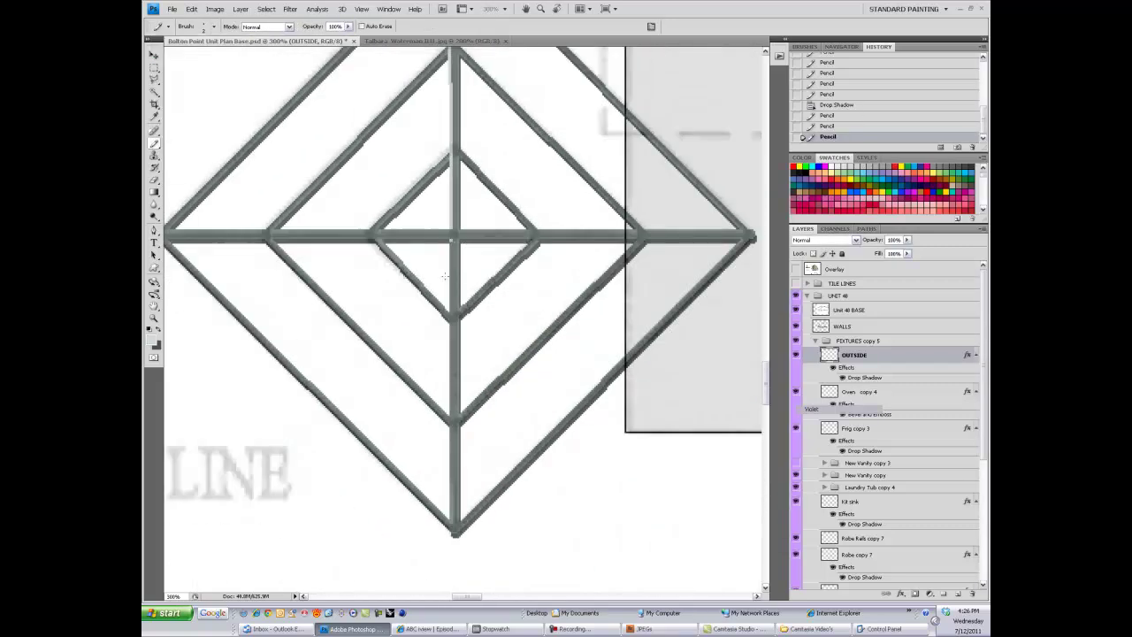
{"action": "scroll", "coordinate": [235, 253], "scroll_direction": "up", "scroll_amount": 1}
{"action": "scroll", "coordinate": [234, 253], "scroll_direction": "left", "scroll_amount": 2}
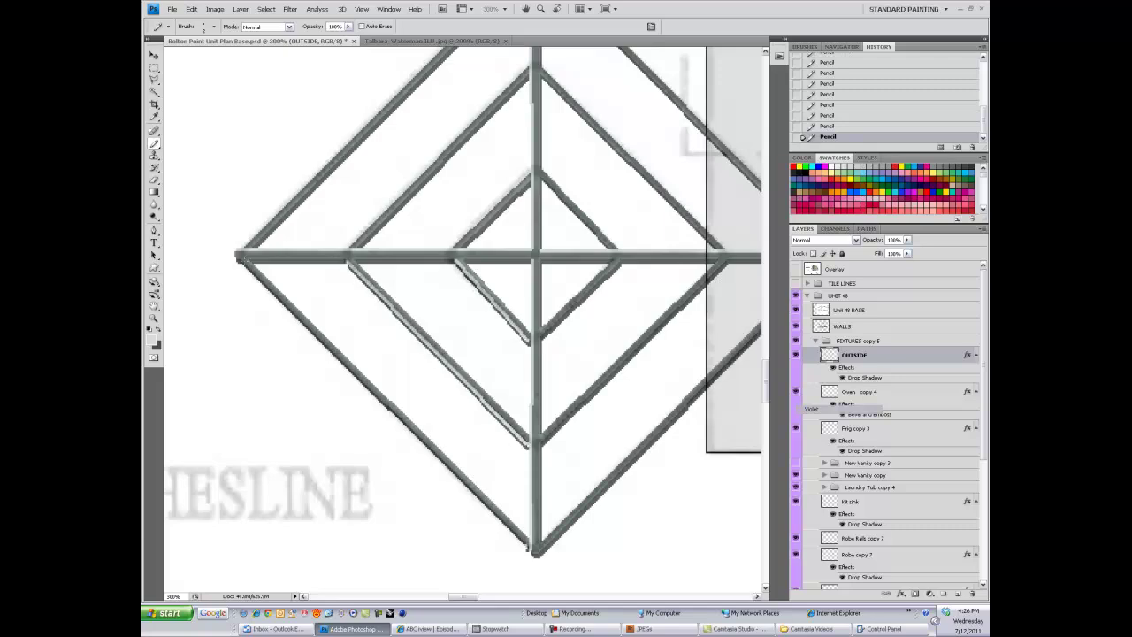
{"action": "scroll", "coordinate": [386, 148], "scroll_direction": "up", "scroll_amount": 1}
{"action": "scroll", "coordinate": [387, 148], "scroll_direction": "up", "scroll_amount": 2}
{"action": "scroll", "coordinate": [387, 147], "scroll_direction": "down", "scroll_amount": 2}
{"action": "scroll", "coordinate": [386, 148], "scroll_direction": "right", "scroll_amount": 3}
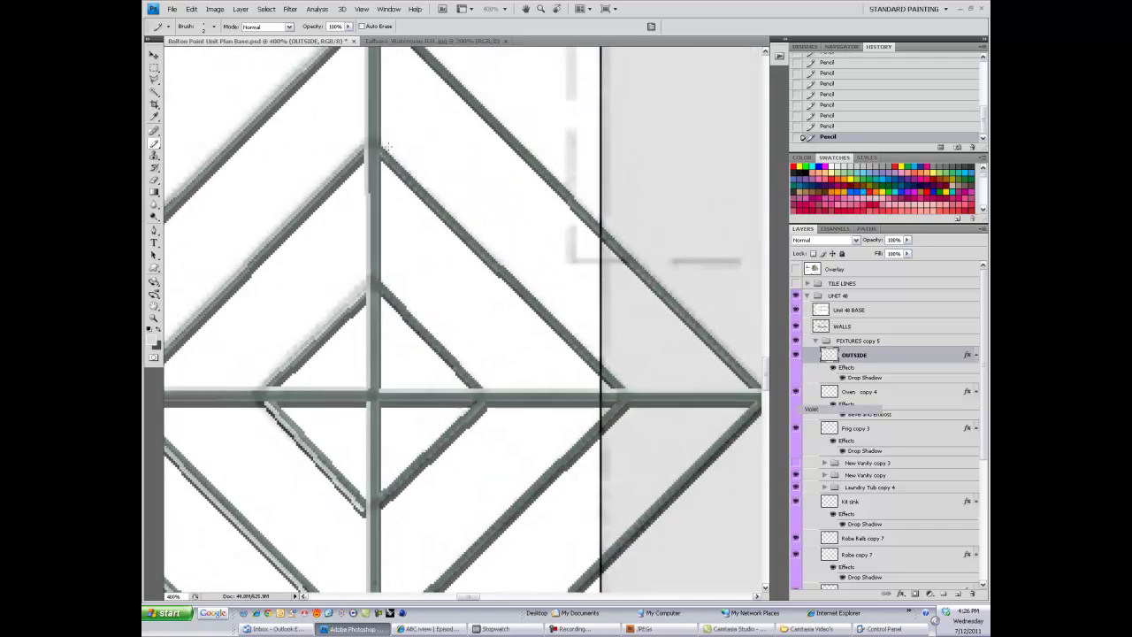
{"action": "scroll", "coordinate": [387, 148], "scroll_direction": "up", "scroll_amount": 1}
{"action": "scroll", "coordinate": [387, 148], "scroll_direction": "right", "scroll_amount": 1}
{"action": "scroll", "coordinate": [386, 148], "scroll_direction": "down", "scroll_amount": 3}
{"action": "scroll", "coordinate": [387, 147], "scroll_direction": "left", "scroll_amount": 2}
{"action": "scroll", "coordinate": [314, 248], "scroll_direction": "up", "scroll_amount": 1}
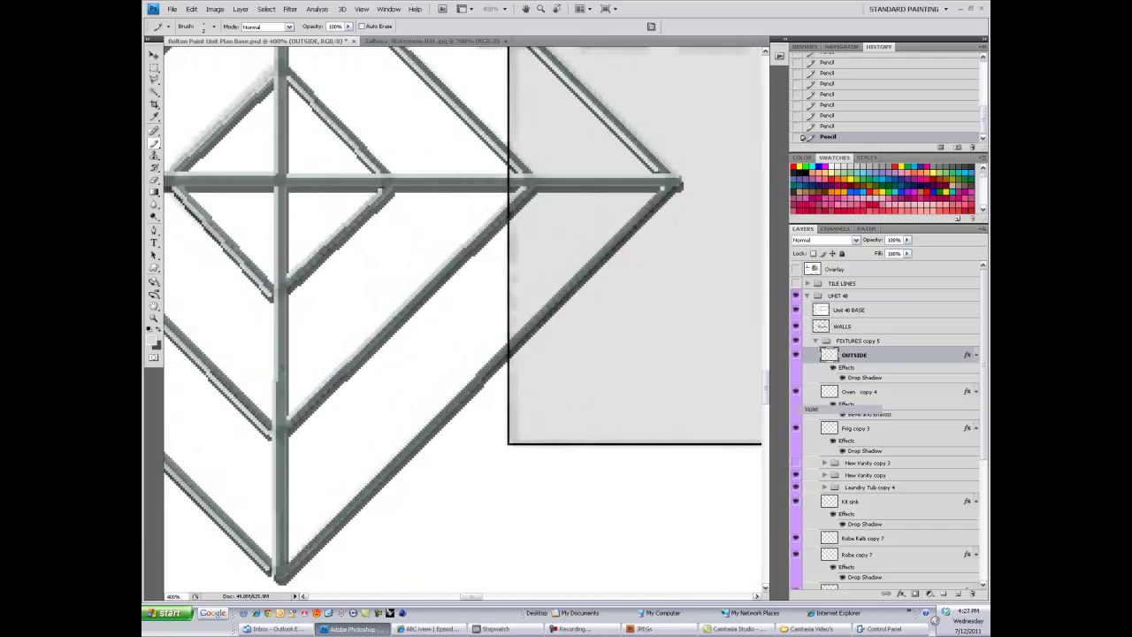
{"action": "scroll", "coordinate": [314, 248], "scroll_direction": "down", "scroll_amount": 4}
{"action": "scroll", "coordinate": [314, 247], "scroll_direction": "up", "scroll_amount": 3}
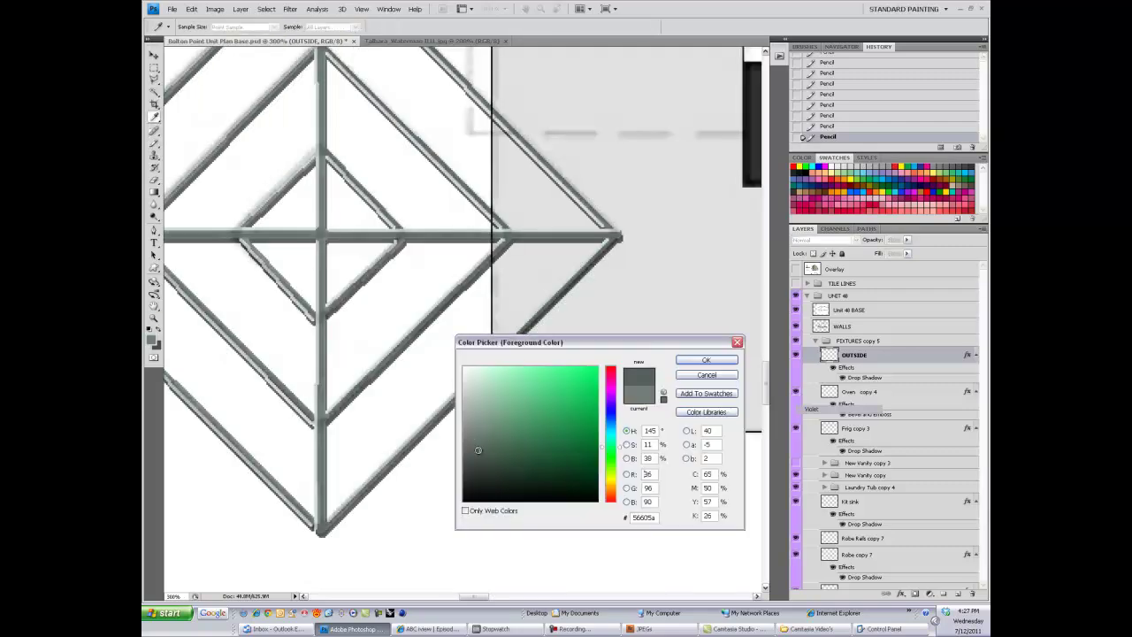
{"action": "left_click_drag", "start_coordinate": [833, 385], "coordinate": [823, 327]}
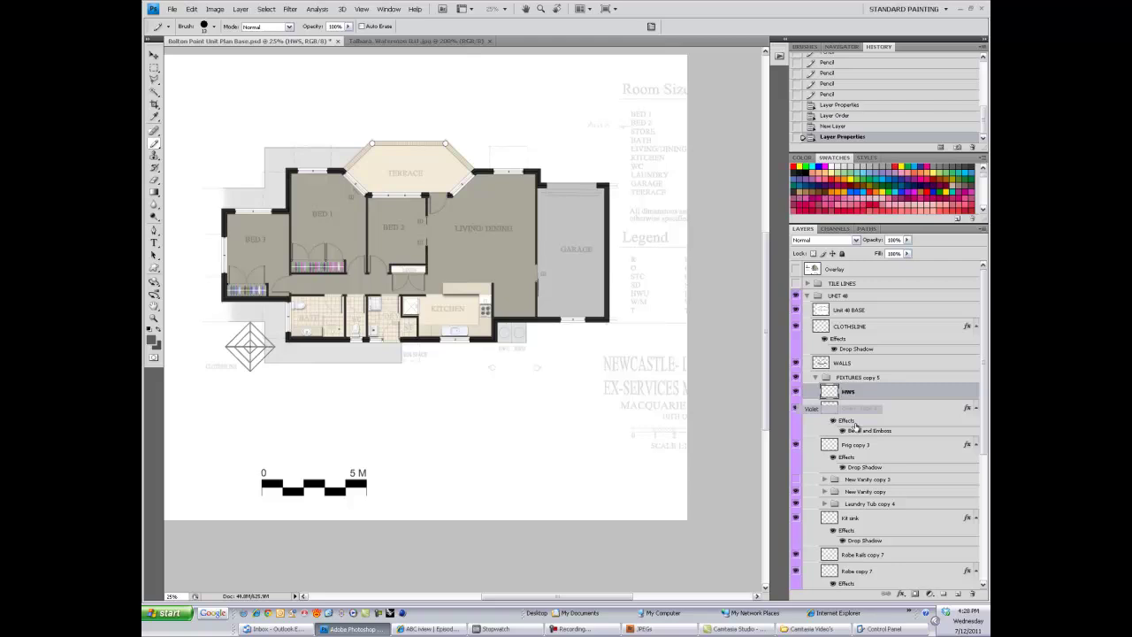
- Shade the hot water unit circle with a white gradient and hide Unit 48 BASE
{"action": "scroll", "coordinate": [511, 313], "scroll_direction": "up", "scroll_amount": 5}
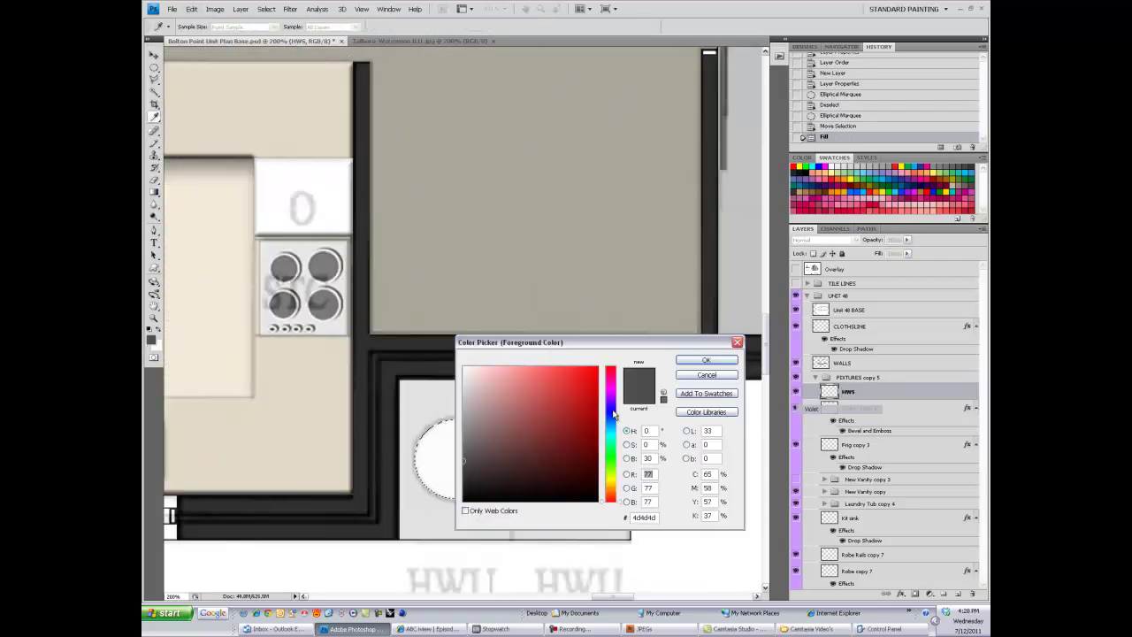
{"action": "left_click", "coordinate": [449, 445]}
{"action": "key", "text": "Return"}
{"action": "key", "text": "g"}
{"action": "left_click_drag", "start_coordinate": [474, 491], "coordinate": [480, 400]}
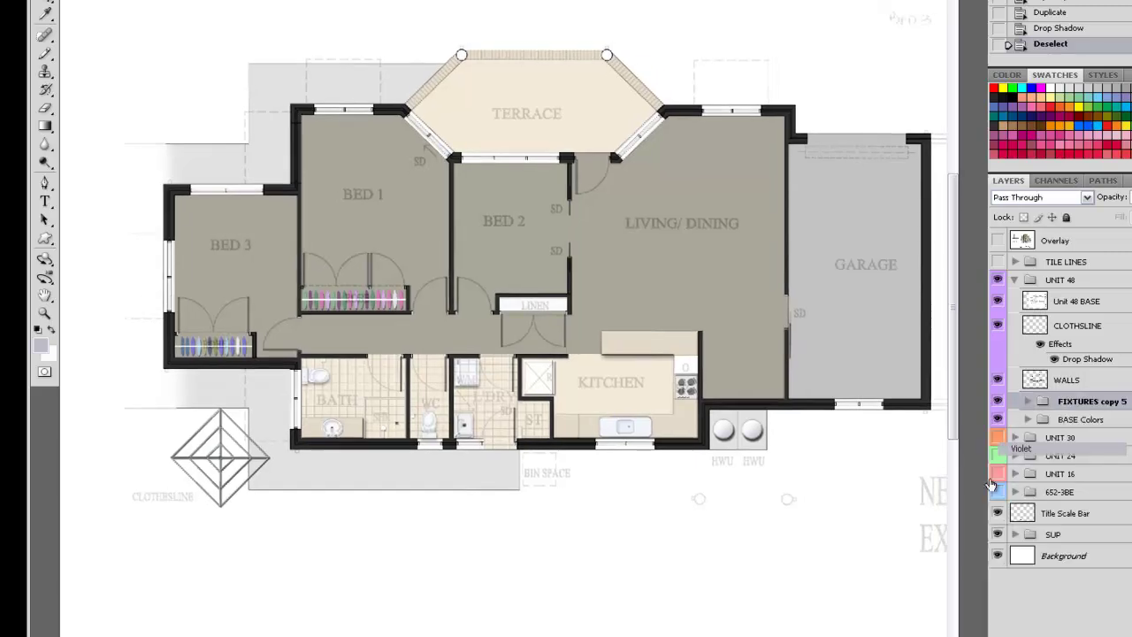
{"action": "left_click", "coordinate": [998, 300]}
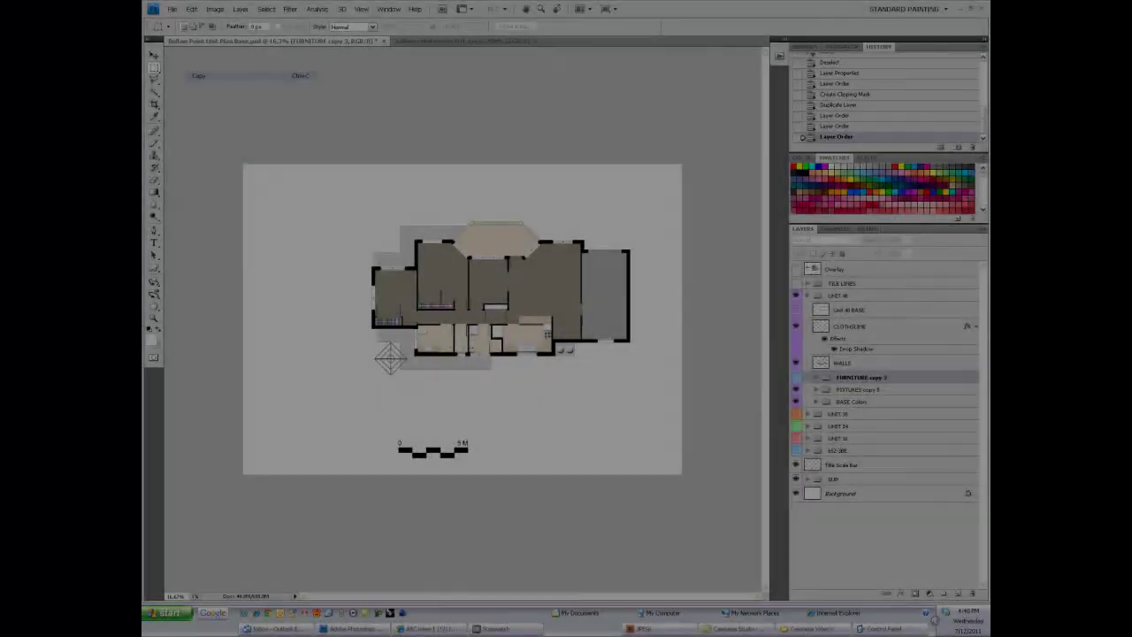
- Expand the furniture and beds groups, then nudge and bevel the beds
{"action": "left_click", "coordinate": [816, 377]}
{"action": "left_click", "coordinate": [859, 413]}
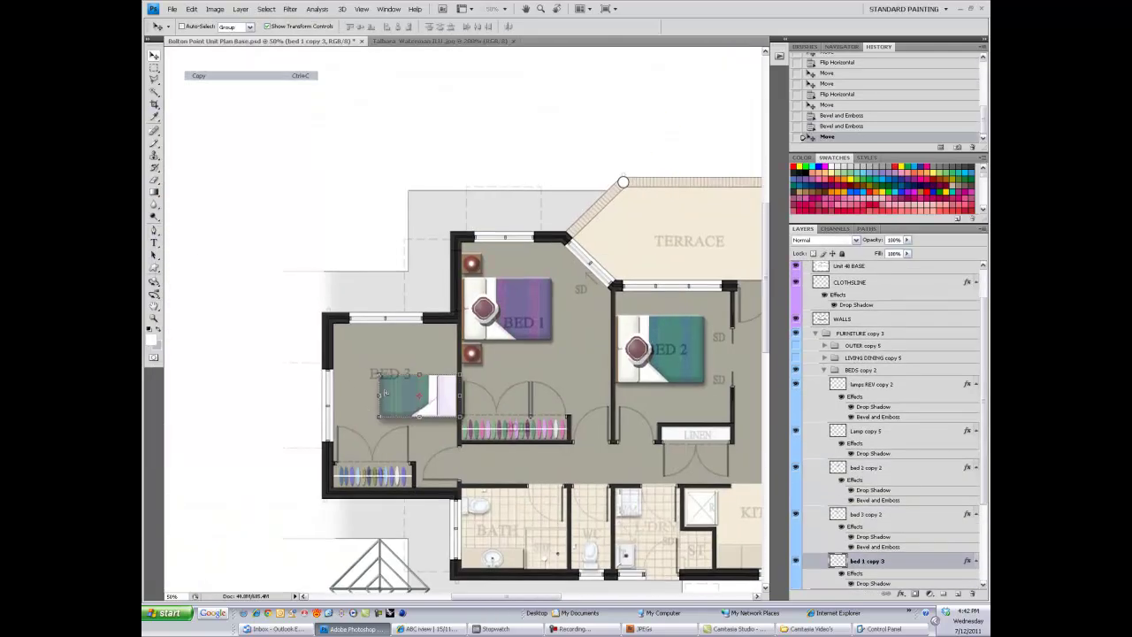
{"action": "key", "text": "ctrl+plus"}
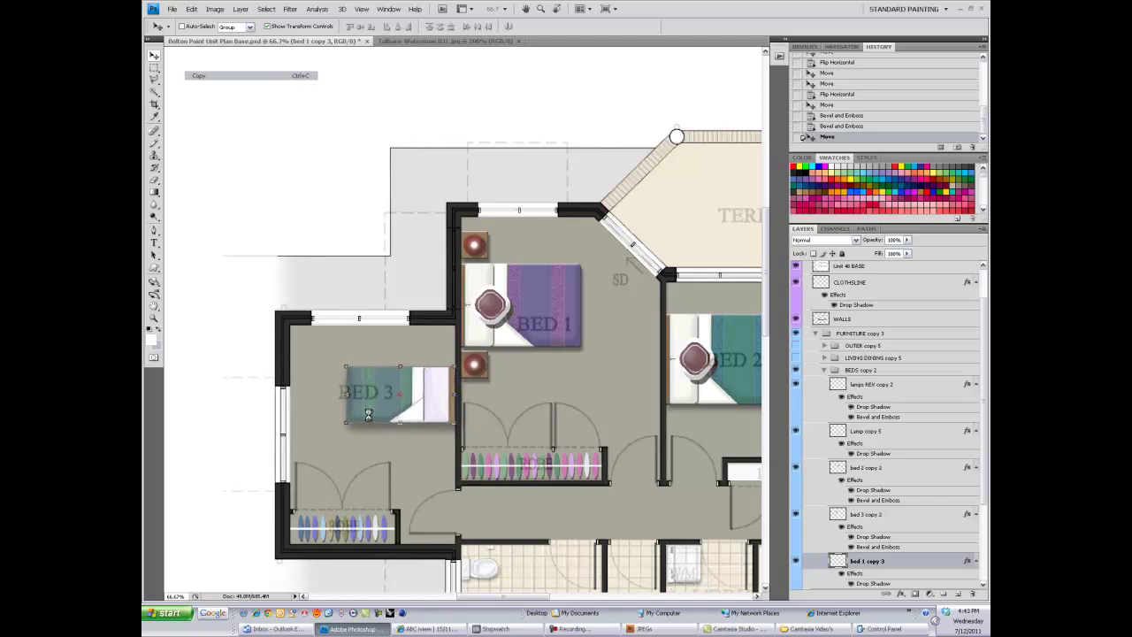
{"action": "left_click", "coordinate": [867, 467]}
{"action": "key", "text": "Right"}
{"action": "key", "text": "Right"}
{"action": "left_click", "coordinate": [867, 514]}
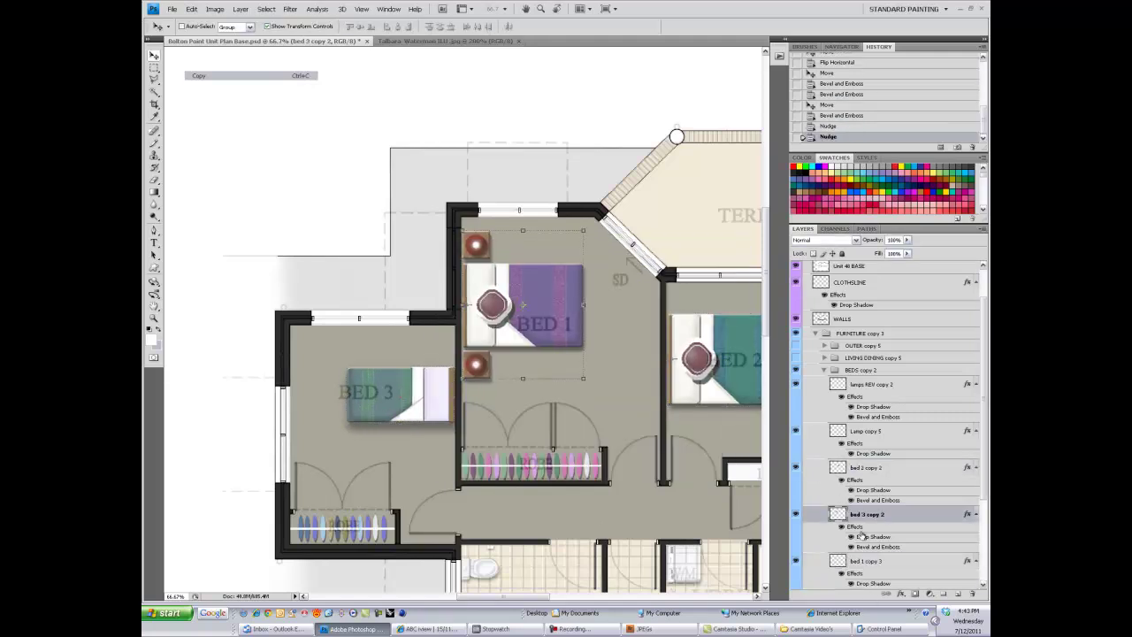
{"action": "key", "text": "ctrl+minus"}
{"action": "key", "text": "ctrl+minus"}
- Move the blue bedside lamps beside BED 1 and BED 2
{"action": "left_click", "coordinate": [687, 368]}
{"action": "left_click_drag", "start_coordinate": [683, 361], "coordinate": [540, 308]}
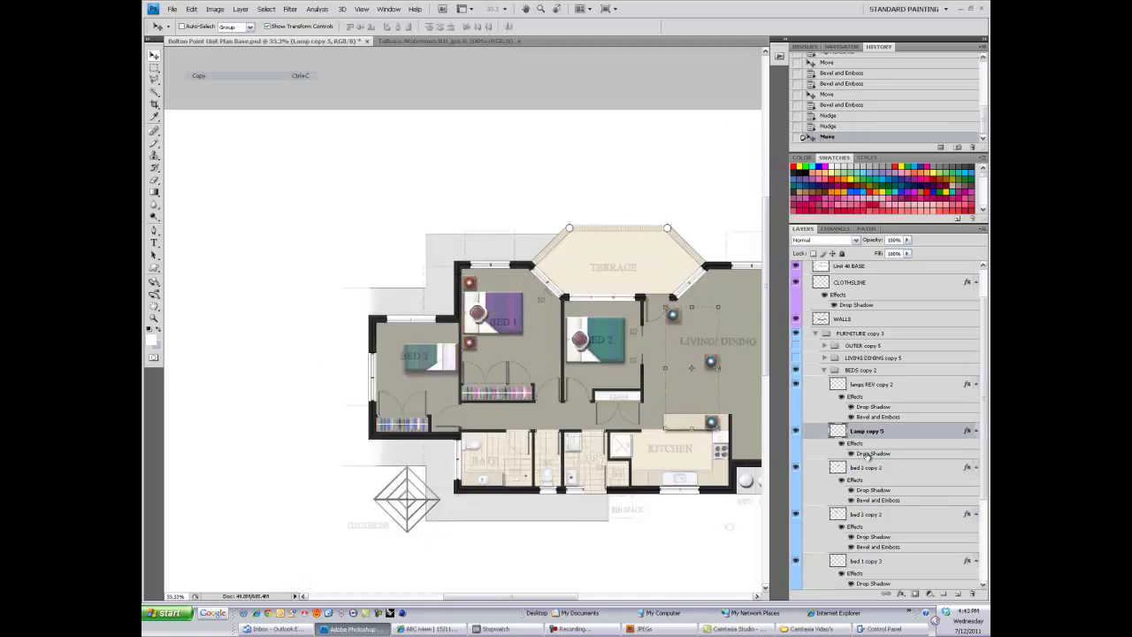
{"action": "key", "text": "ctrl+plus"}
{"action": "key", "text": "ctrl+plus"}
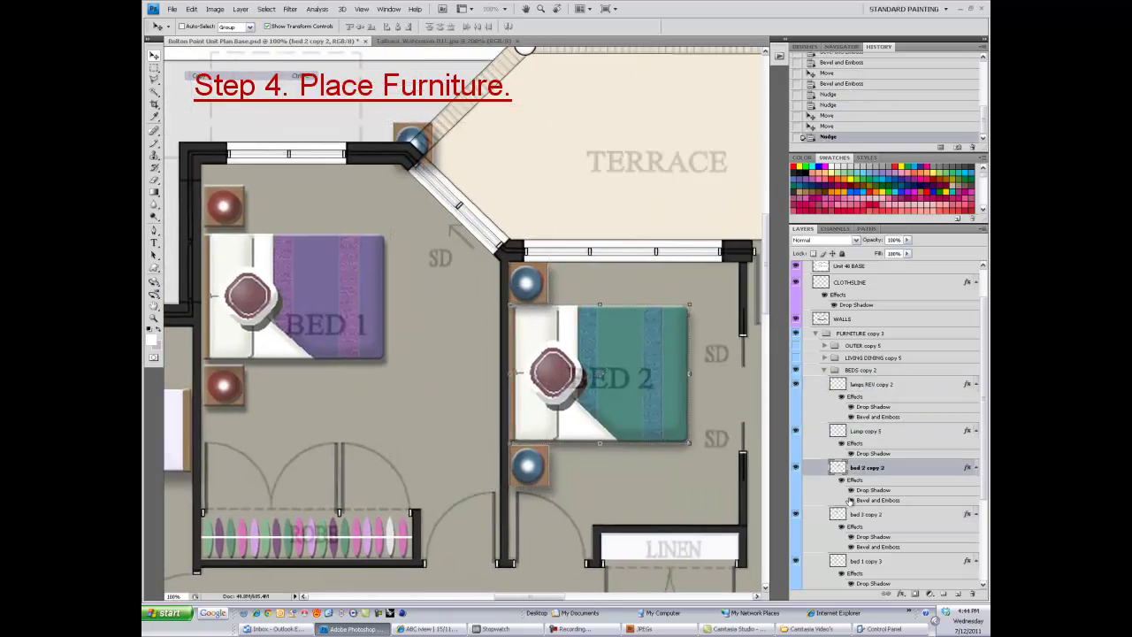
{"action": "left_click_drag", "start_coordinate": [494, 599], "coordinate": [461, 599]}
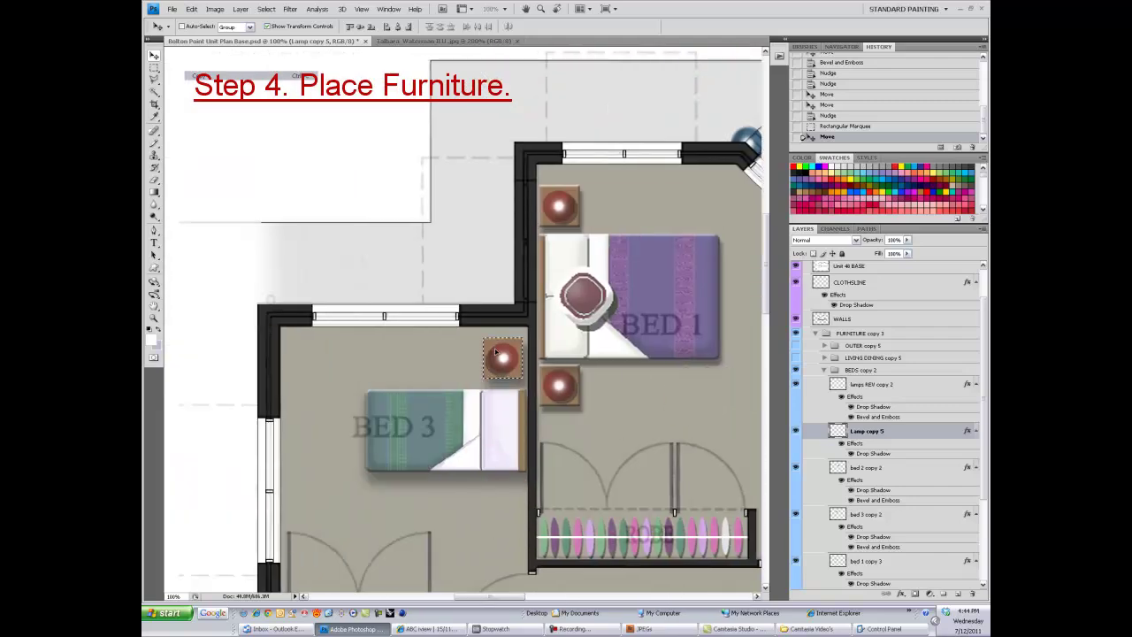
{"action": "key", "text": "m"}
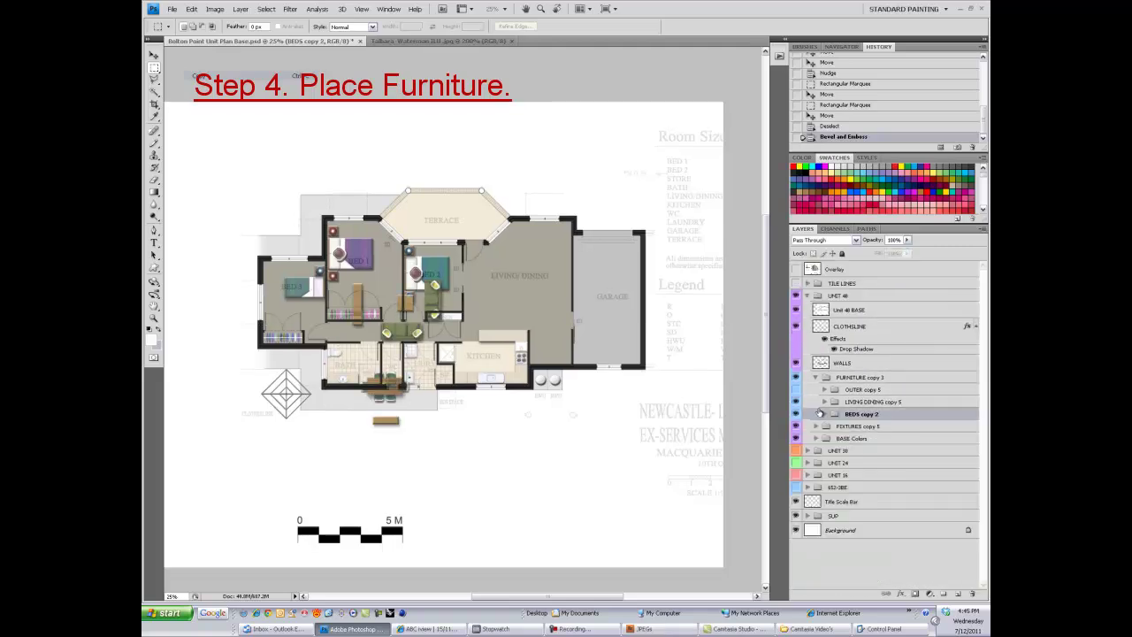
{"action": "left_click", "coordinate": [867, 416]}
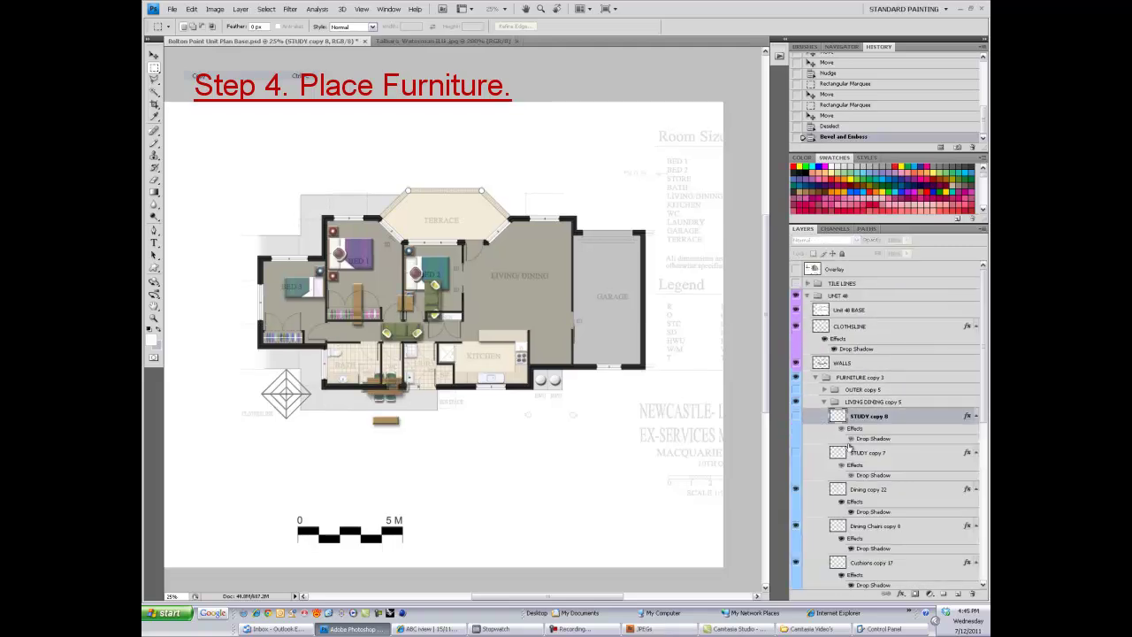
- Move the dining table into the living/dining room
{"action": "left_click", "coordinate": [867, 490]}
{"action": "key", "text": "v"}
{"action": "left_click_drag", "start_coordinate": [354, 457], "coordinate": [500, 370]}
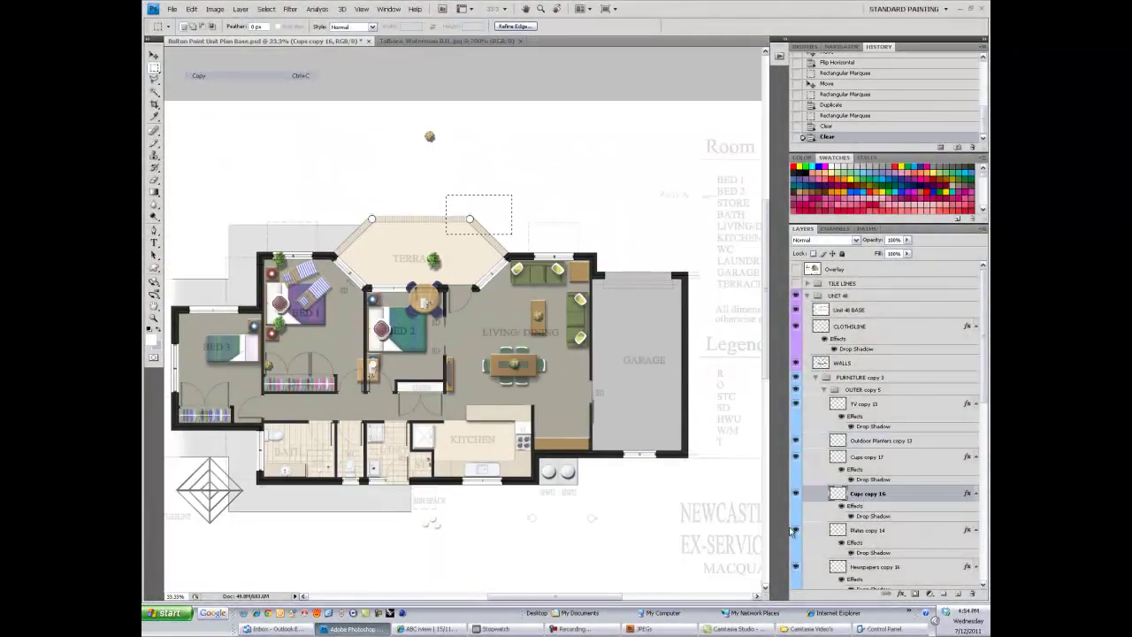
{"action": "key", "text": "alt+bracketleft"}
{"action": "key", "text": "v"}
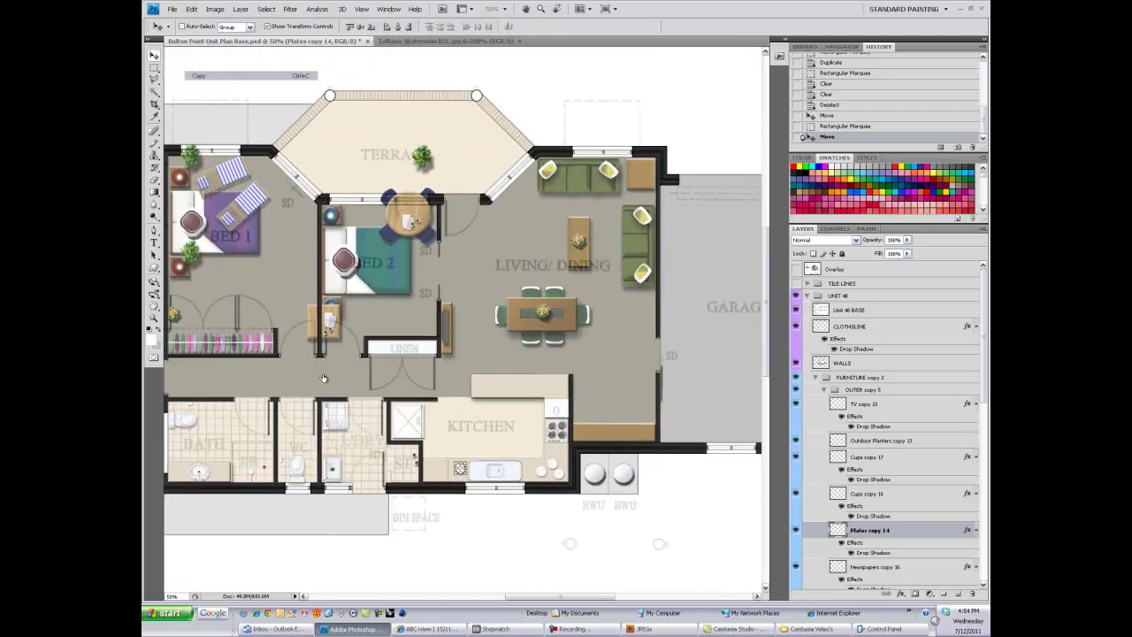
- Move the deck chairs onto the terrace and rotate them to an angle
{"action": "left_click", "coordinate": [849, 398], "text": "shift"}
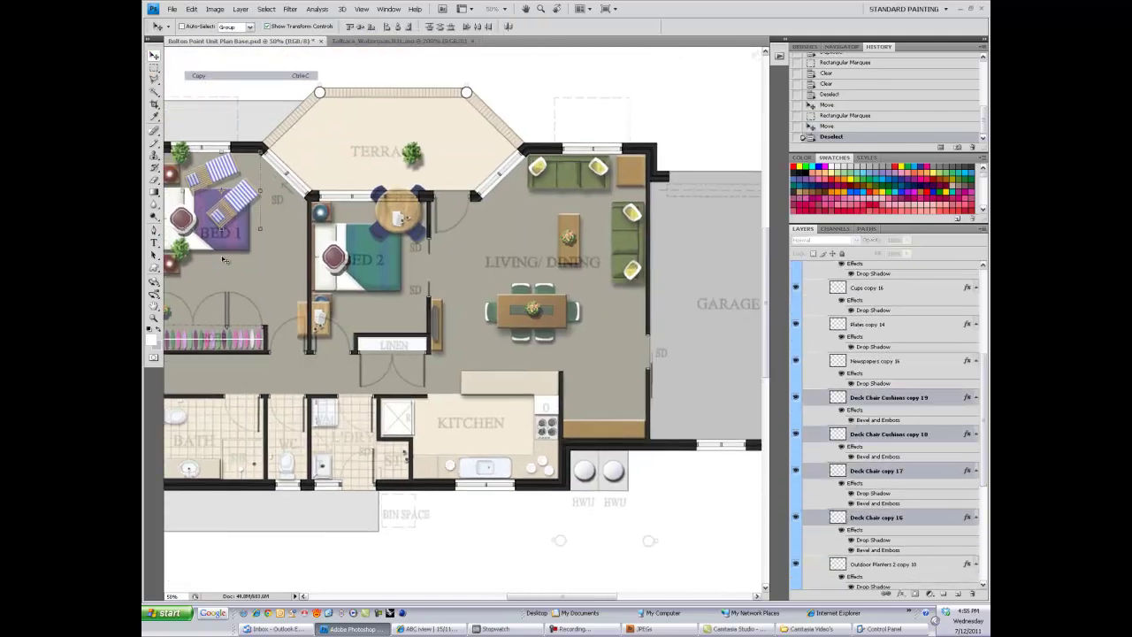
{"action": "left_click_drag", "start_coordinate": [217, 194], "coordinate": [345, 155]}
{"action": "key", "text": "ctrl+t"}
{"action": "left_click_drag", "start_coordinate": [285, 124], "coordinate": [276, 157]}
{"action": "key", "text": "Return"}
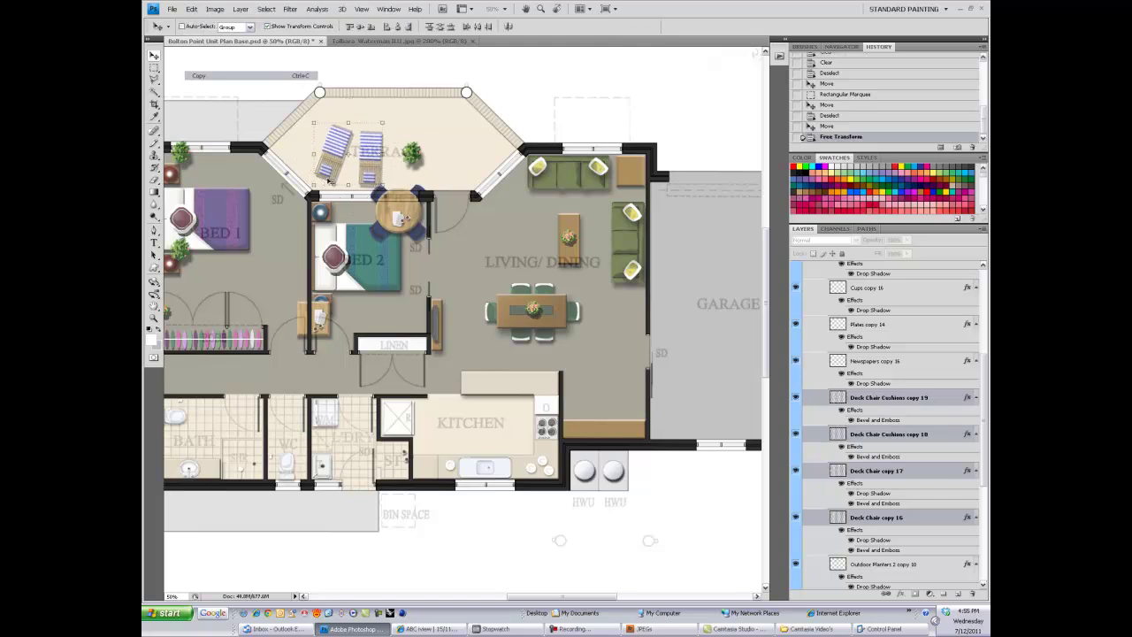
- Duplicate the cups layer into a new layer
{"action": "left_click", "coordinate": [367, 259], "text": "ctrl"}
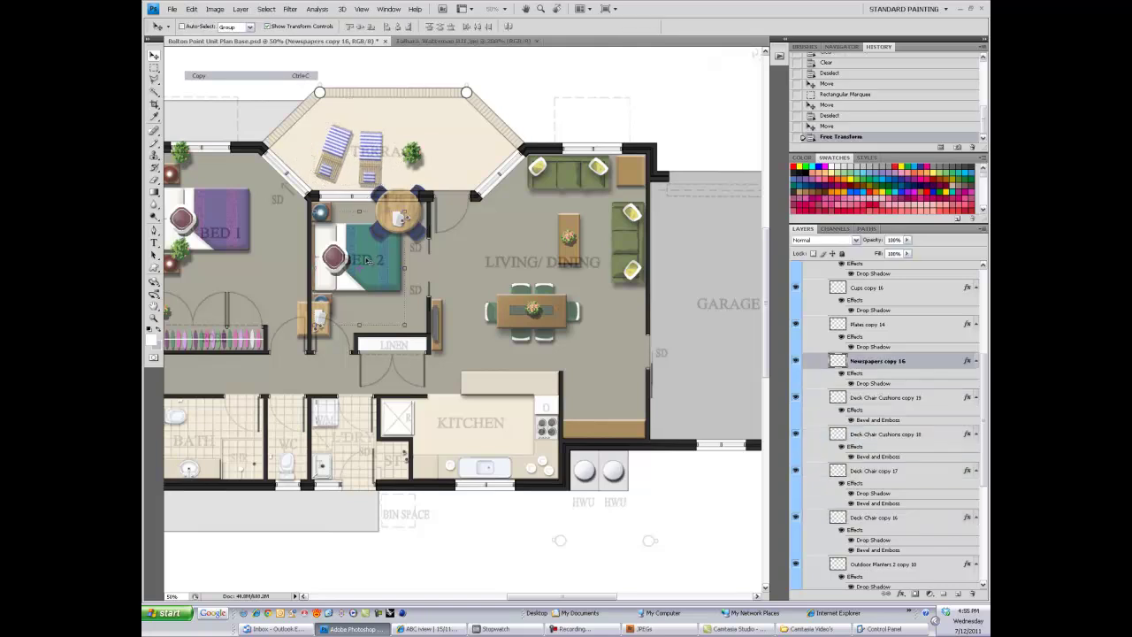
{"action": "left_click", "coordinate": [524, 325], "text": "ctrl"}
{"action": "key", "text": "ctrl+d"}
{"action": "key", "text": "ctrl+j"}
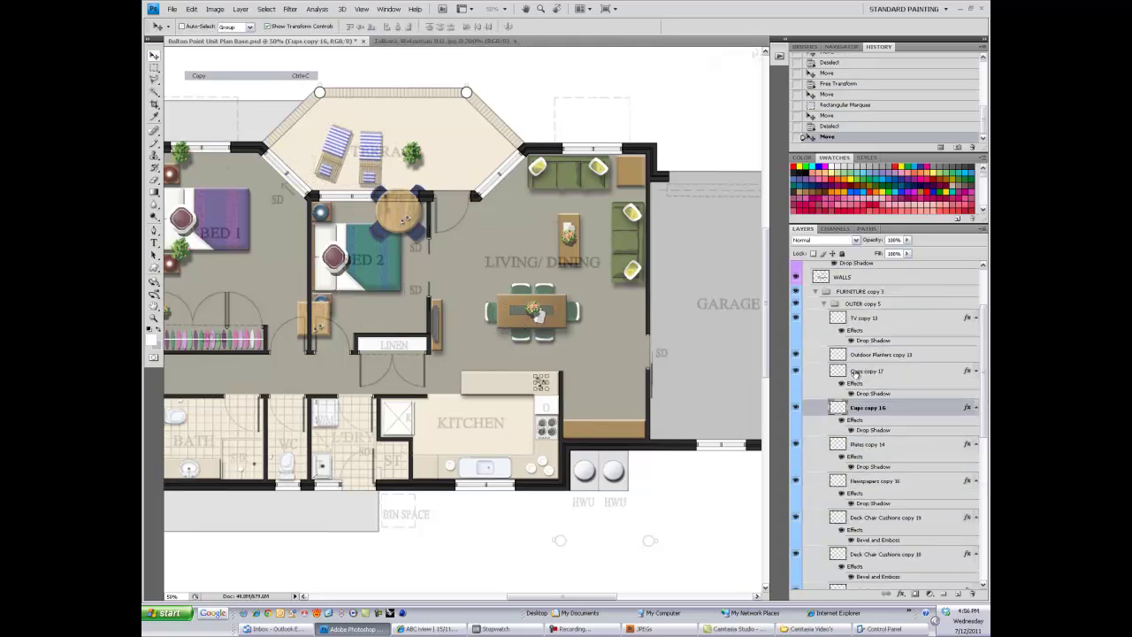
{"action": "key", "text": "ctrl+t"}
{"action": "key", "text": "Return"}
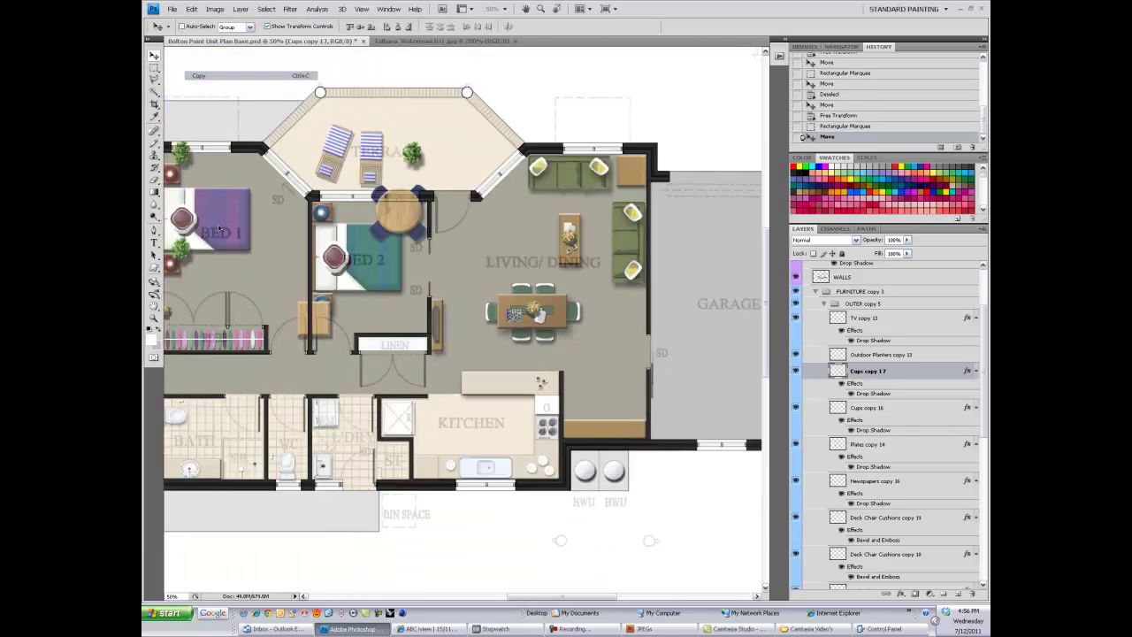
- Delete the unwanted planters around the bedrooms
{"action": "left_click", "coordinate": [796, 355]}
{"action": "left_click_drag", "start_coordinate": [206, 382], "coordinate": [398, 410]}
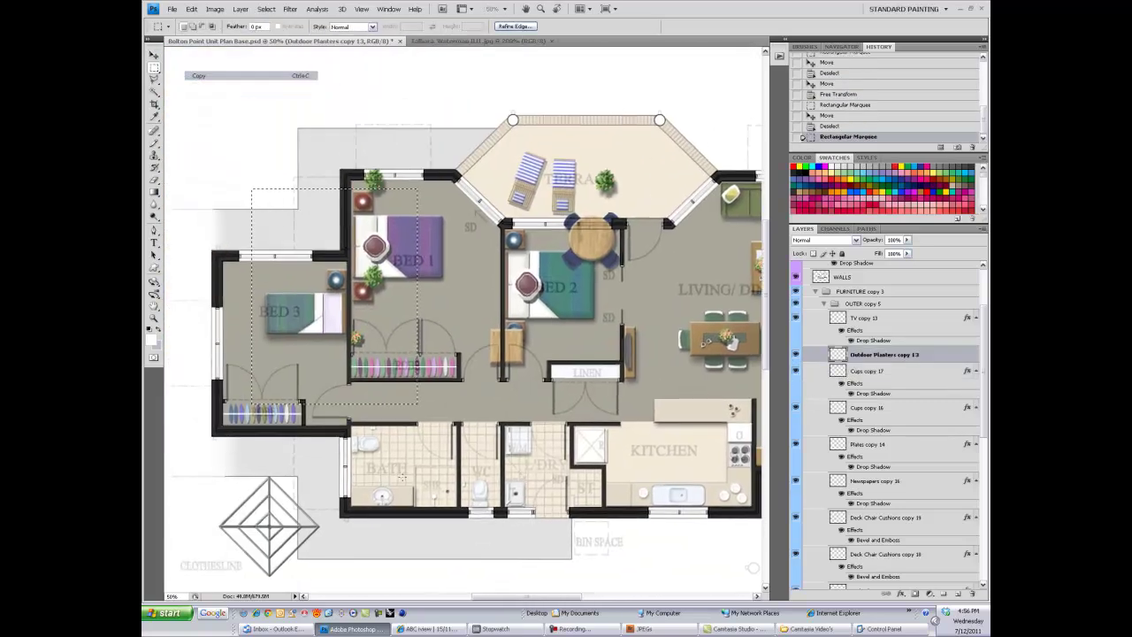
{"action": "key", "text": "Delete"}
{"action": "key", "text": "ctrl+d"}
- Place the planters in the terrace corners and the round deck table on the terrace
{"action": "left_click", "coordinate": [154, 55]}
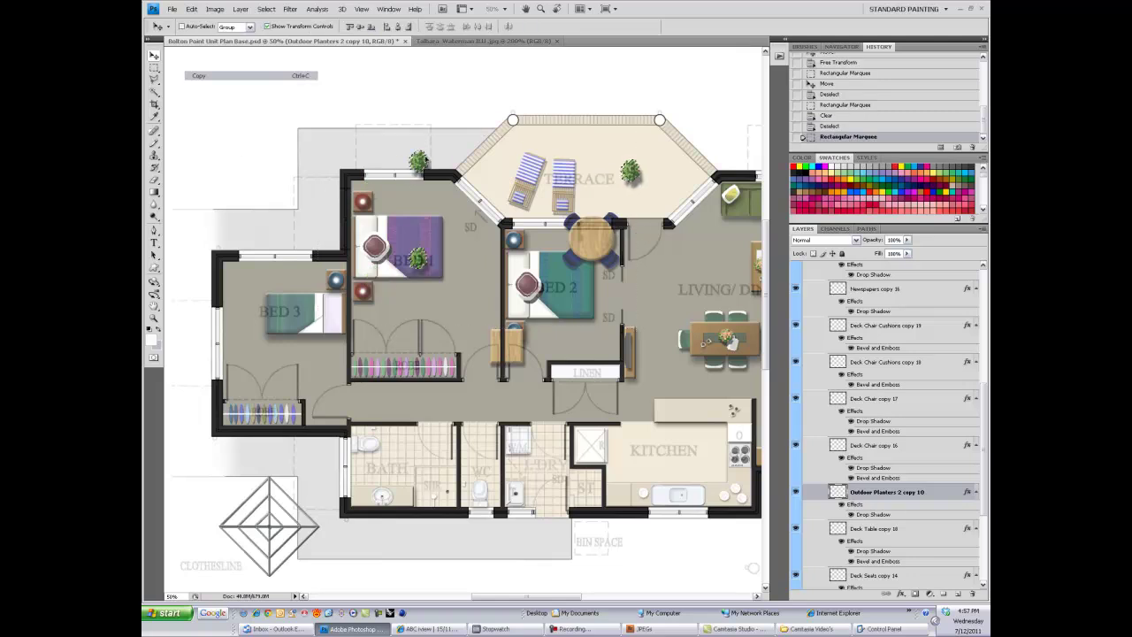
{"action": "mouse_move", "coordinate": [374, 181]}
{"action": "left_mouse_down"}
{"action": "mouse_move", "coordinate": [434, 137]}
{"action": "mouse_move", "coordinate": [525, 133]}
{"action": "left_mouse_up"}
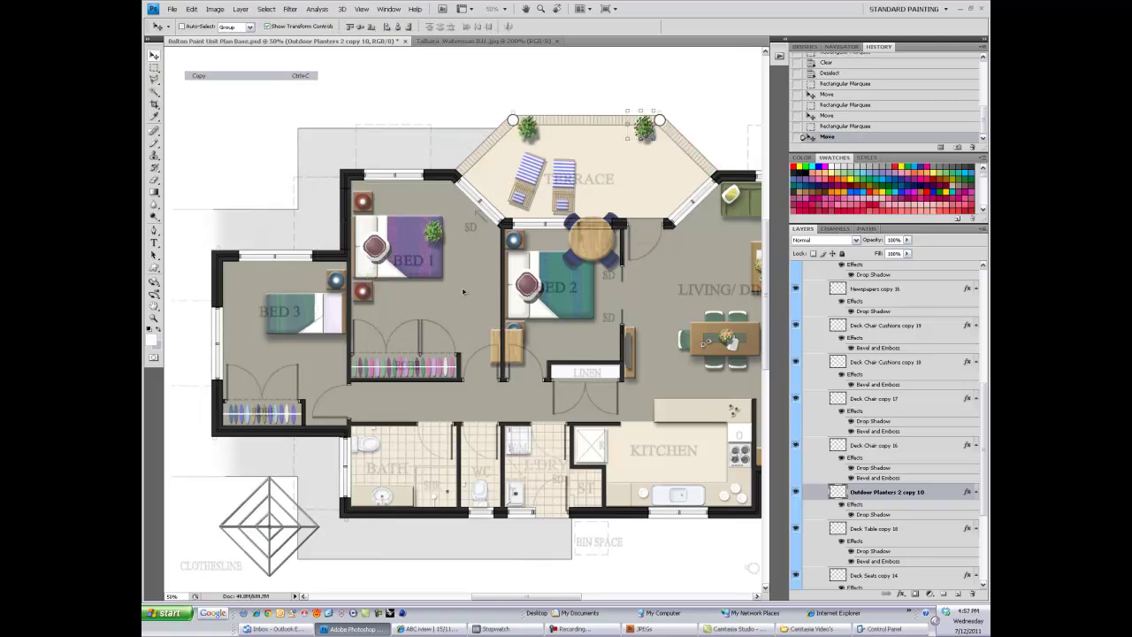
{"action": "left_click_drag", "start_coordinate": [591, 239], "coordinate": [657, 168]}
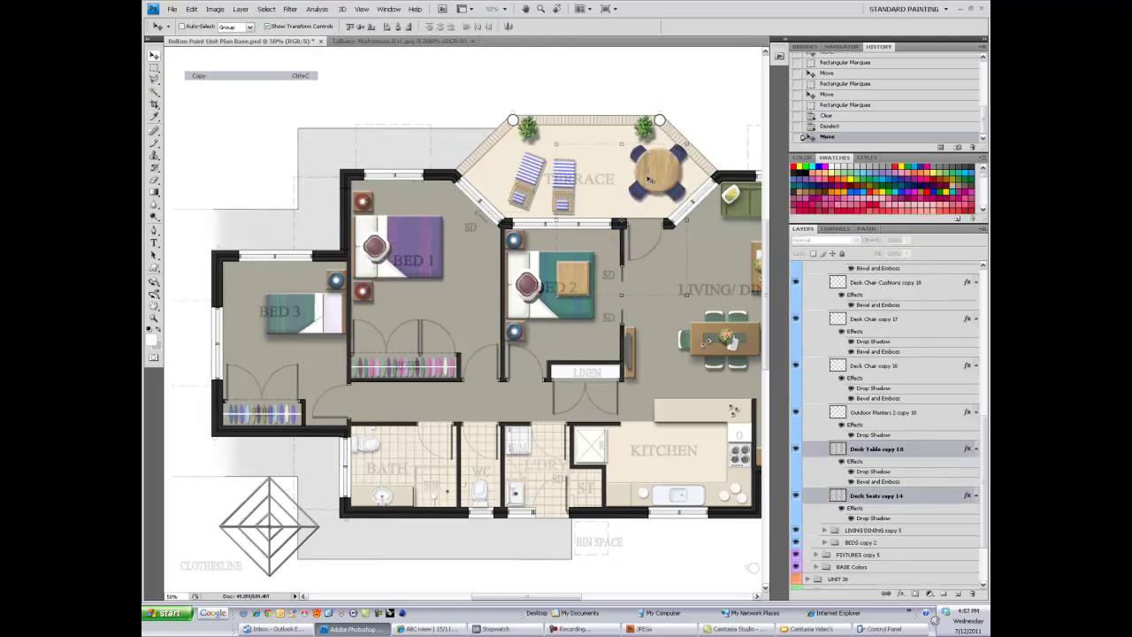
{"action": "key", "text": "Delete"}
{"action": "key", "text": "ctrl+d"}
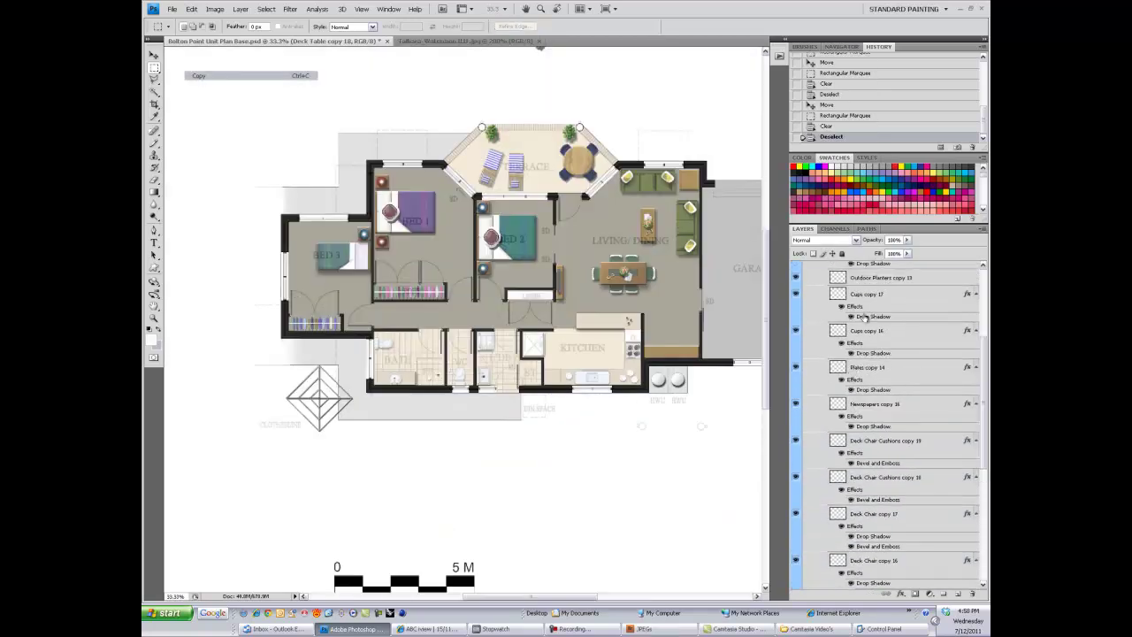
- Copy the cups onto the terrace table
{"action": "key", "text": "ctrl+alt+0"}
{"action": "left_click", "coordinate": [876, 403]}
{"action": "key", "text": "ctrl+d"}
{"action": "key", "text": "m"}
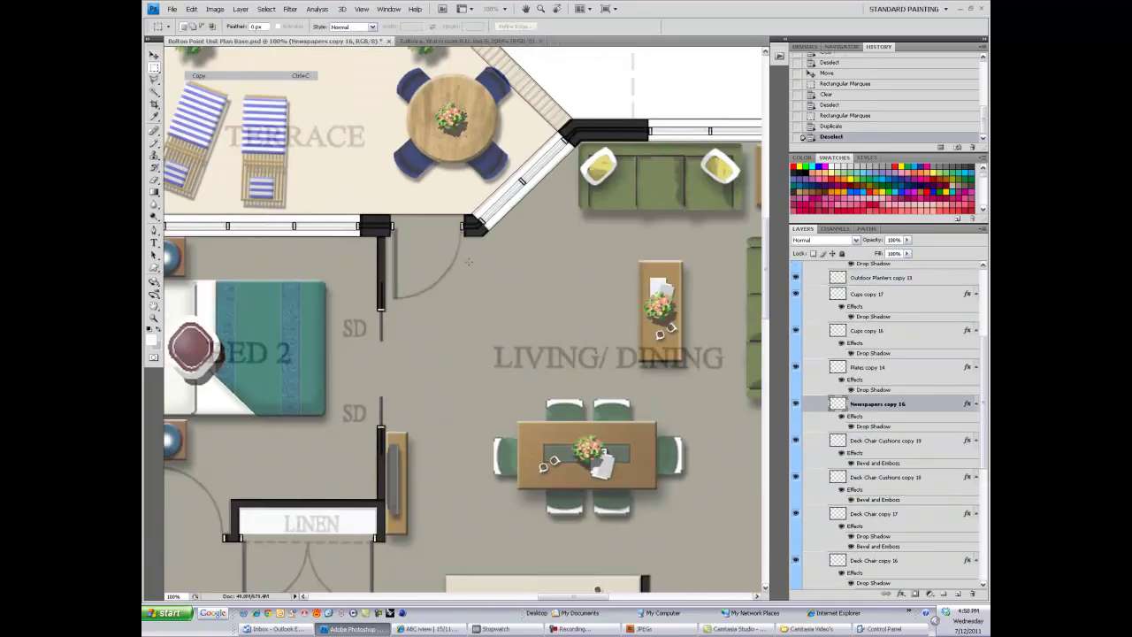
{"action": "left_click", "coordinate": [434, 113], "text": "ctrl+alt"}
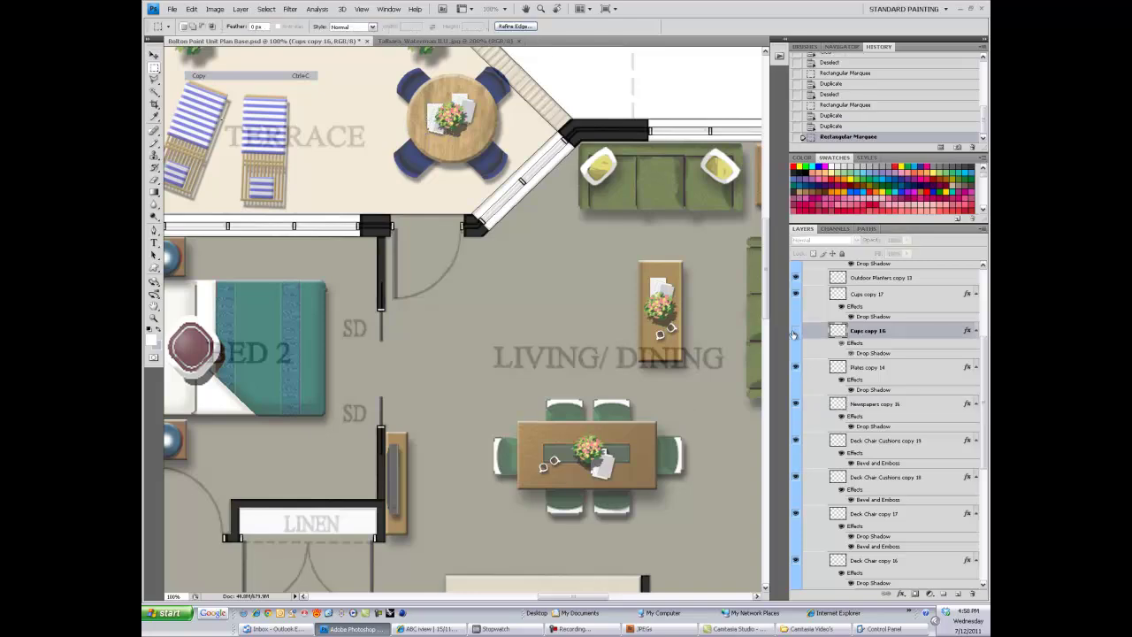
{"action": "scroll", "coordinate": [352, 228], "scroll_direction": "down", "scroll_amount": 2}
{"action": "left_click_drag", "start_coordinate": [670, 266], "coordinate": [518, 403]}
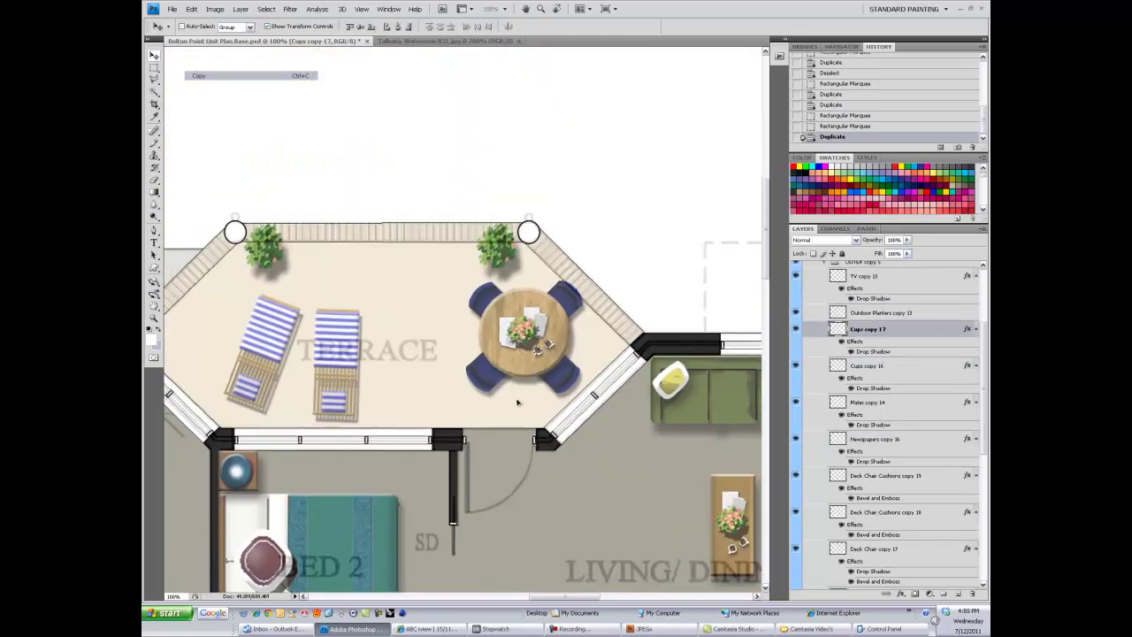
- Collapse the furniture group and adjust its properties
{"action": "left_click", "coordinate": [815, 377]}
{"action": "right_click", "coordinate": [801, 378]}
{"action": "left_click", "coordinate": [818, 465]}
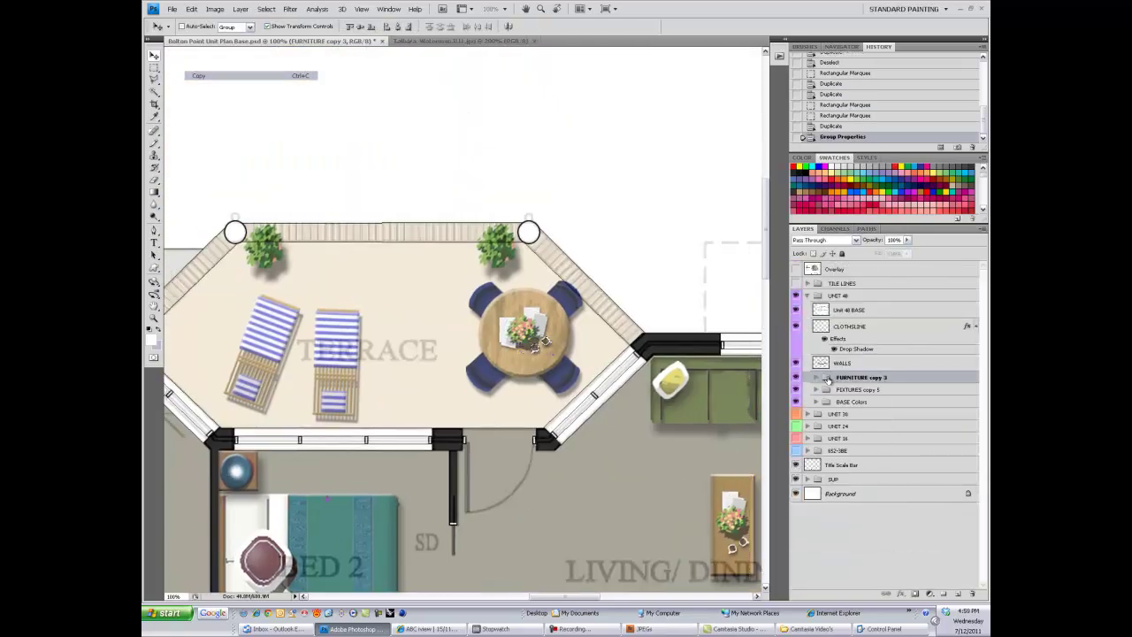
{"action": "key", "text": "ctrl+minus"}
{"action": "key", "text": "ctrl+minus"}
{"action": "key", "text": "ctrl+minus"}
{"action": "key", "text": "ctrl+plus"}
{"action": "key", "text": "ctrl+plus"}
{"action": "key", "text": "ctrl+plus"}
- Erase a stray mark on the WALLS layer near the terrace table
{"action": "left_click", "coordinate": [842, 362]}
{"action": "key", "text": "ctrl+plus"}
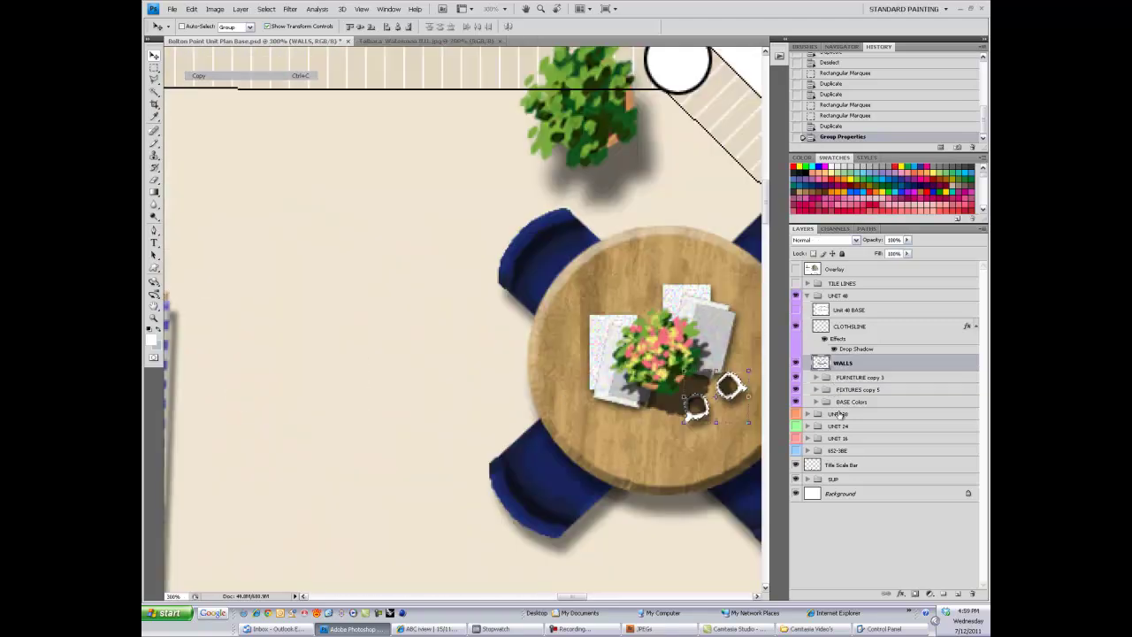
{"action": "key", "text": "ctrl+plus"}
{"action": "key", "text": "e"}
{"action": "left_click", "coordinate": [549, 262]}
{"action": "key", "text": "ctrl+minus"}
{"action": "key", "text": "ctrl+minus"}
{"action": "key", "text": "ctrl+minus"}
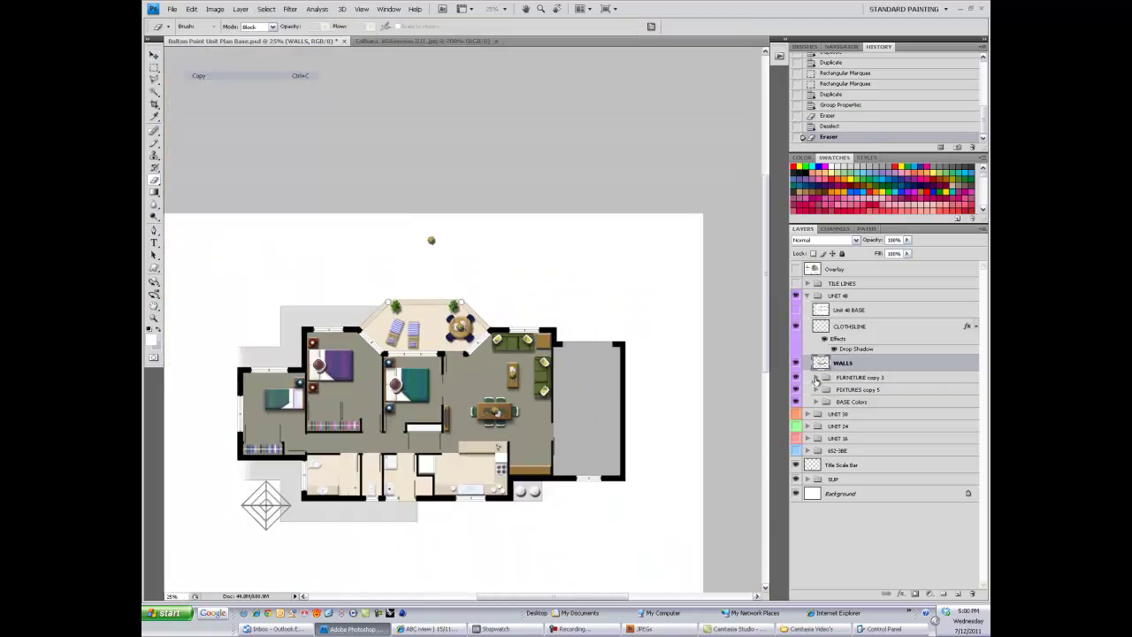
{"action": "left_click", "coordinate": [816, 377]}
- Clear the leftover planter areas and enter the 'Terrace' room label
{"action": "key", "text": "Delete"}
{"action": "left_click", "coordinate": [430, 239], "text": "ctrl"}
{"action": "key", "text": "Delete"}
{"action": "key", "text": "ctrl+d"}
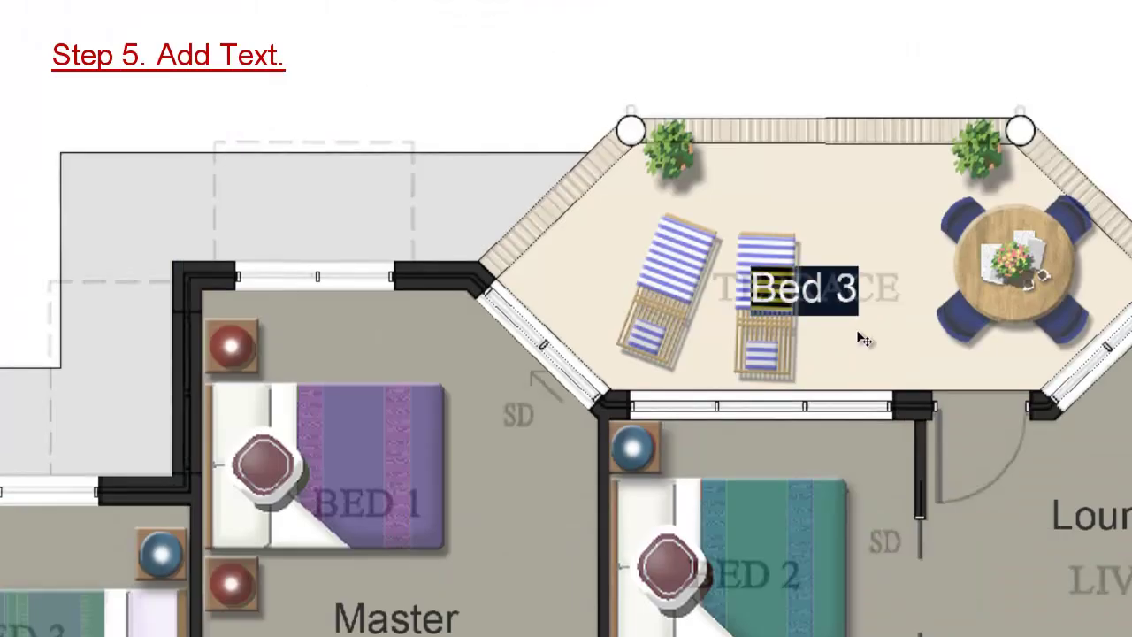
{"action": "type", "text": "Terrace"}
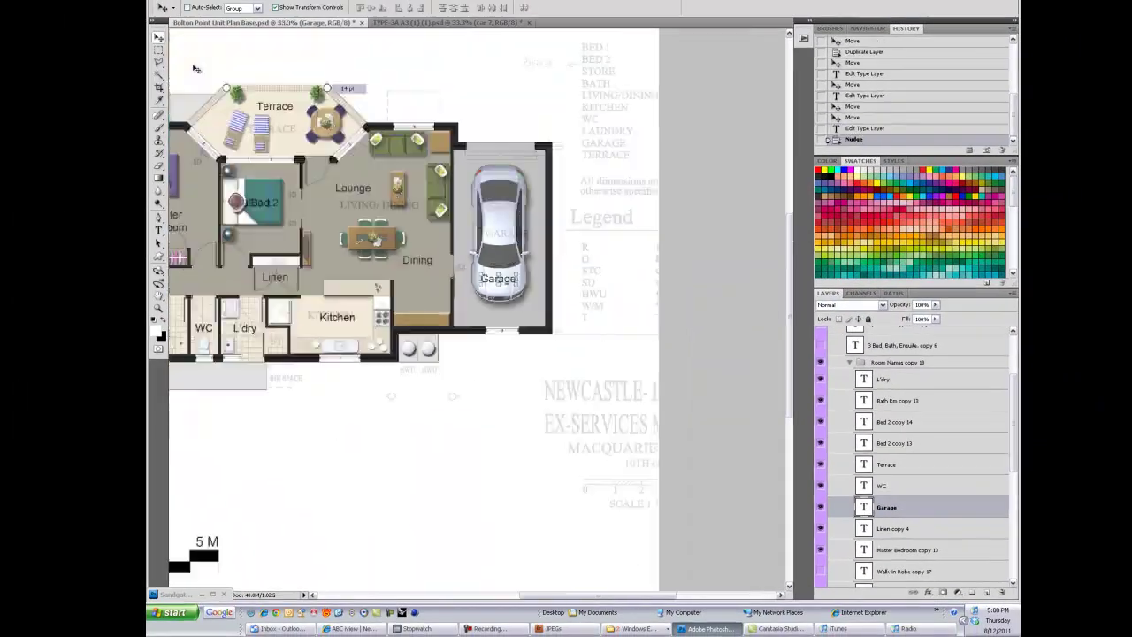
- Nudge the Lounge label and relabel the Pwd text below the hot-water units as HWU
{"action": "scroll", "coordinate": [897, 495], "scroll_direction": "down", "scroll_amount": 3}
{"action": "left_click", "coordinate": [897, 529]}
{"action": "key", "text": "Down"}
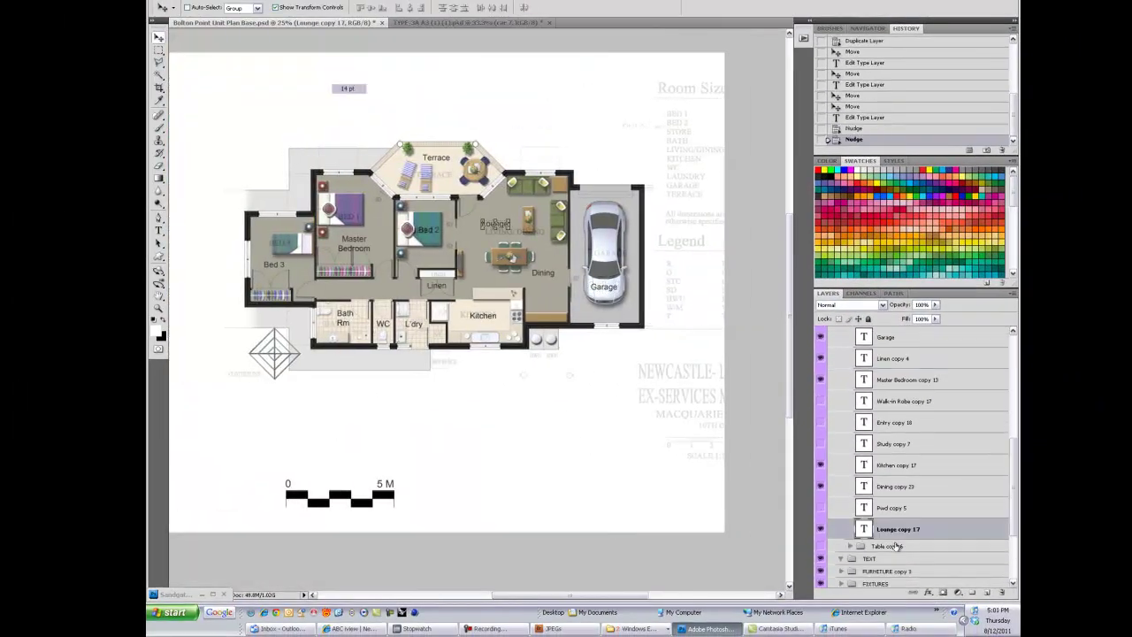
{"action": "left_click_drag", "start_coordinate": [496, 223], "coordinate": [543, 355]}
{"action": "key", "text": "ctrl+plus"}
{"action": "key", "text": "ctrl+plus"}
{"action": "key", "text": "ctrl+plus"}
{"action": "key", "text": "t"}
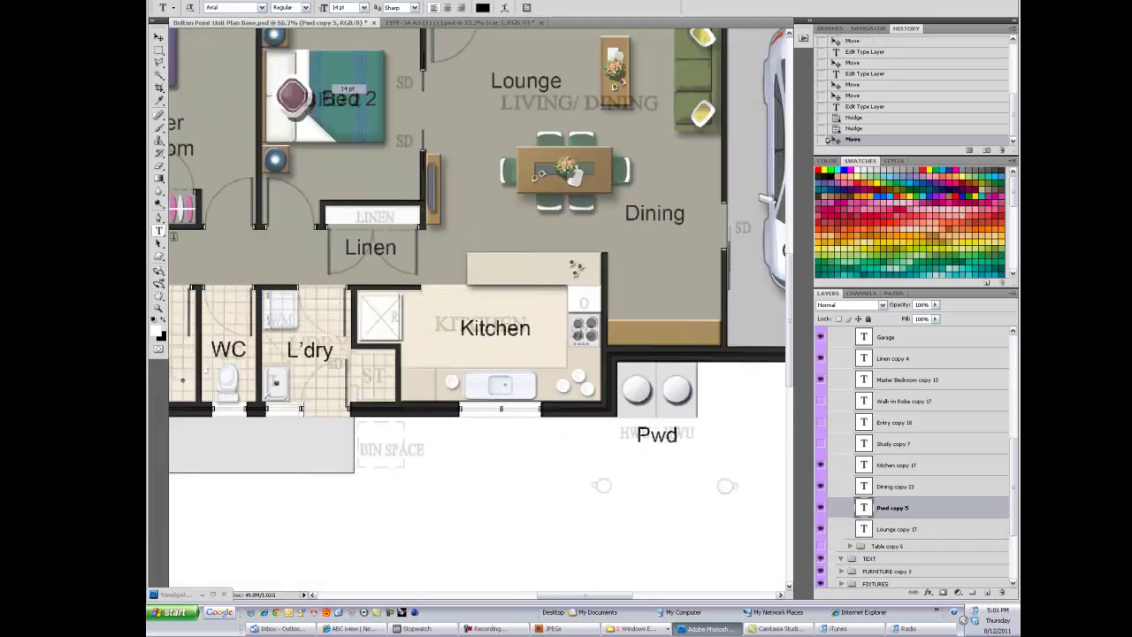
{"action": "left_click", "coordinate": [656, 436]}
{"action": "key", "text": "Escape"}
{"action": "type", "text": "HWU"}
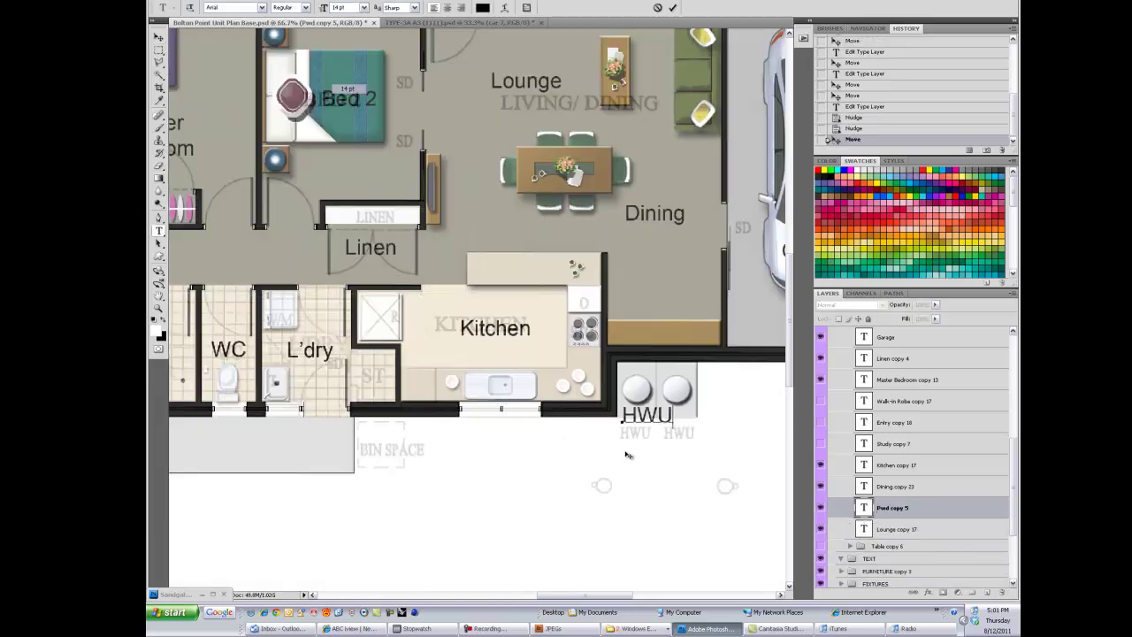
{"action": "key", "text": "ctrl+Return"}
{"action": "key", "text": "ctrl+minus"}
{"action": "key", "text": "ctrl+minus"}
{"action": "key", "text": "ctrl+minus"}
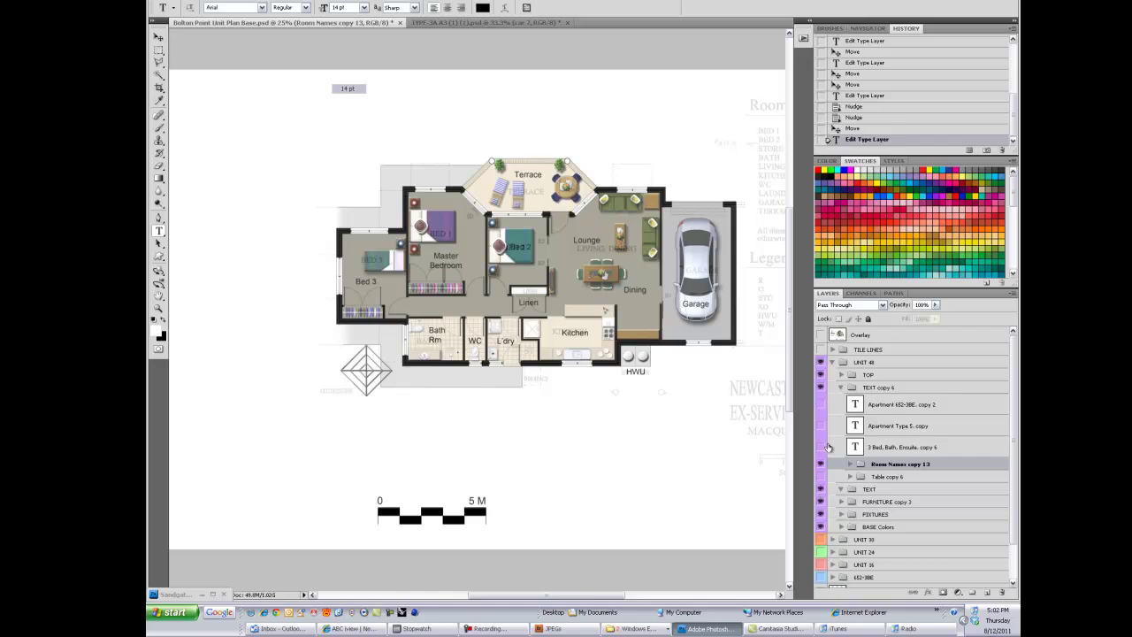
- Show the title text layer and retype it as 'Unit Type 48.'
{"action": "left_click", "coordinate": [821, 405]}
{"action": "double_click", "coordinate": [855, 404]}
{"action": "type", "text": "Unit Type 48."}
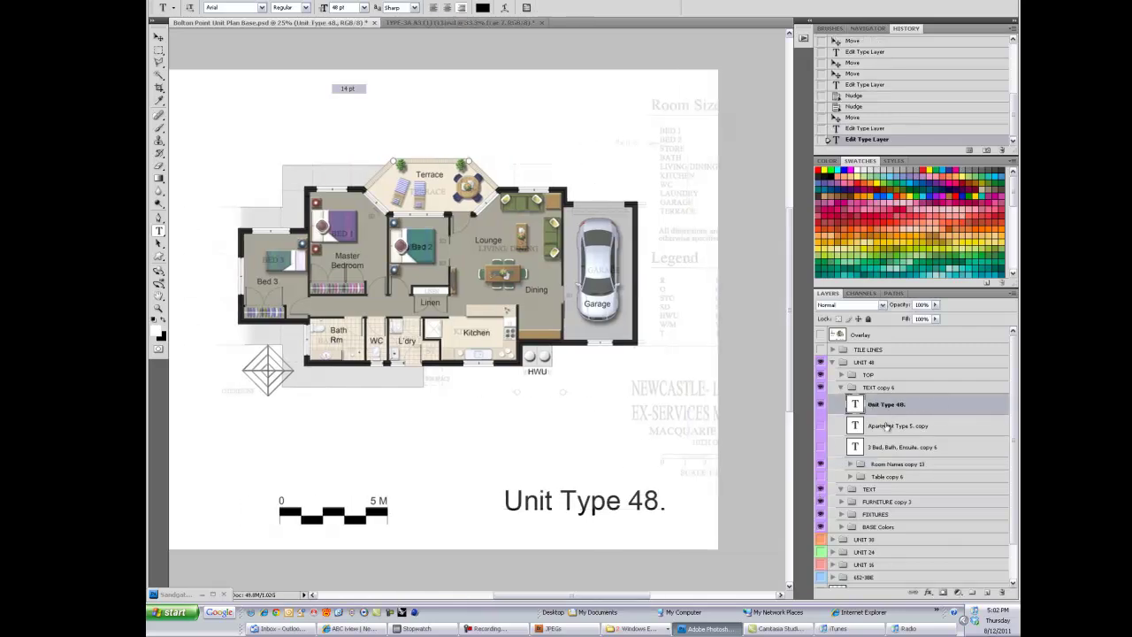
{"action": "left_click", "coordinate": [839, 441]}
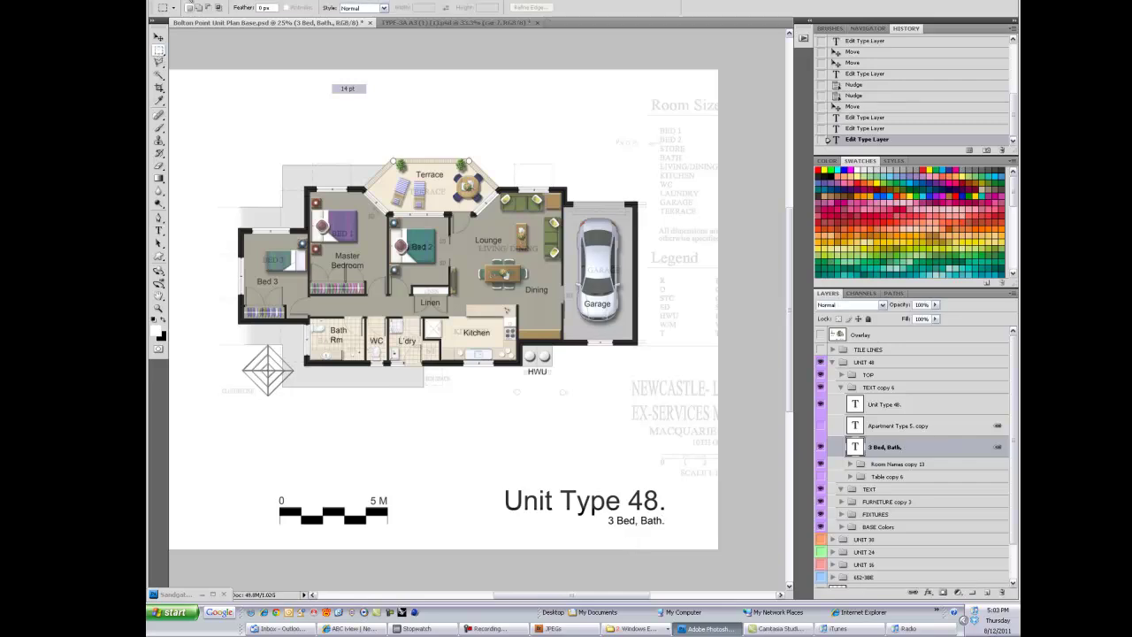
{"action": "left_click", "coordinate": [841, 375]}
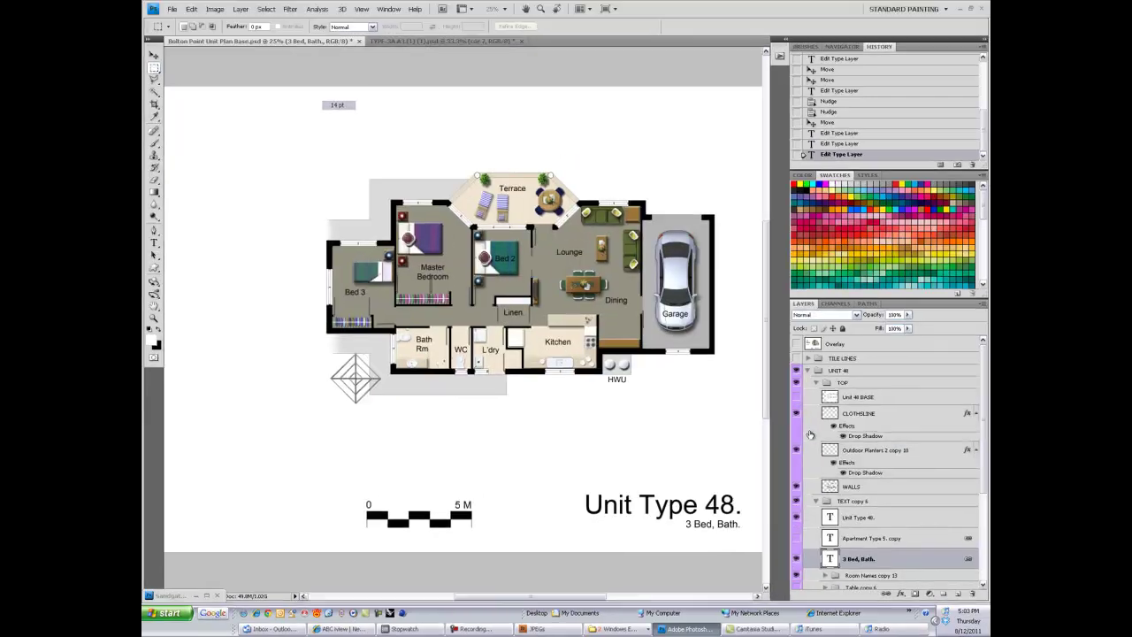